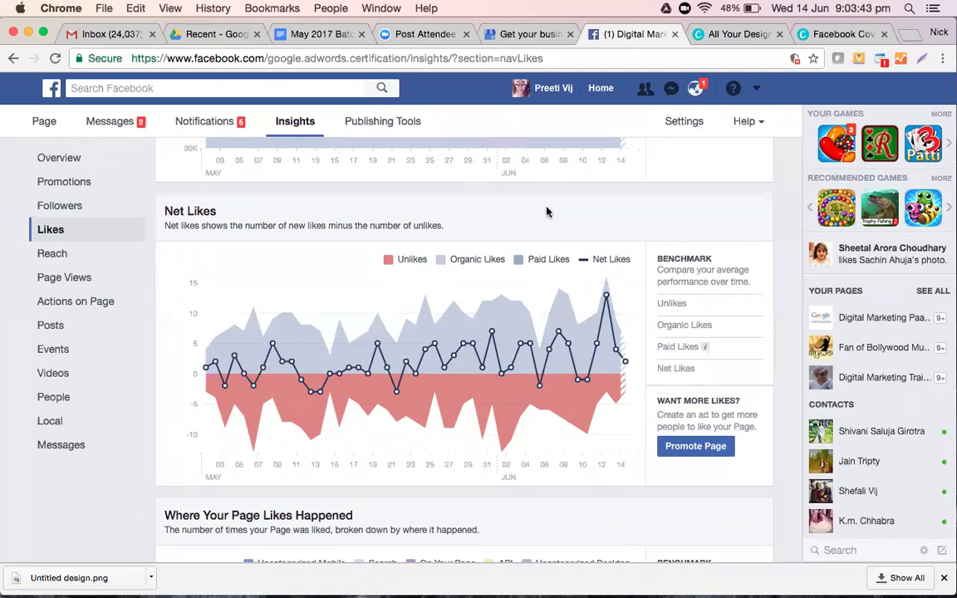
- Open the Page's Reach insights and examine the organic and paid values in the Post Reach chart
{"action": "scroll", "coordinate": [547, 207], "scroll_direction": "up", "scroll_amount": 5}
{"action": "scroll", "coordinate": [547, 208], "scroll_direction": "up", "scroll_amount": 2}
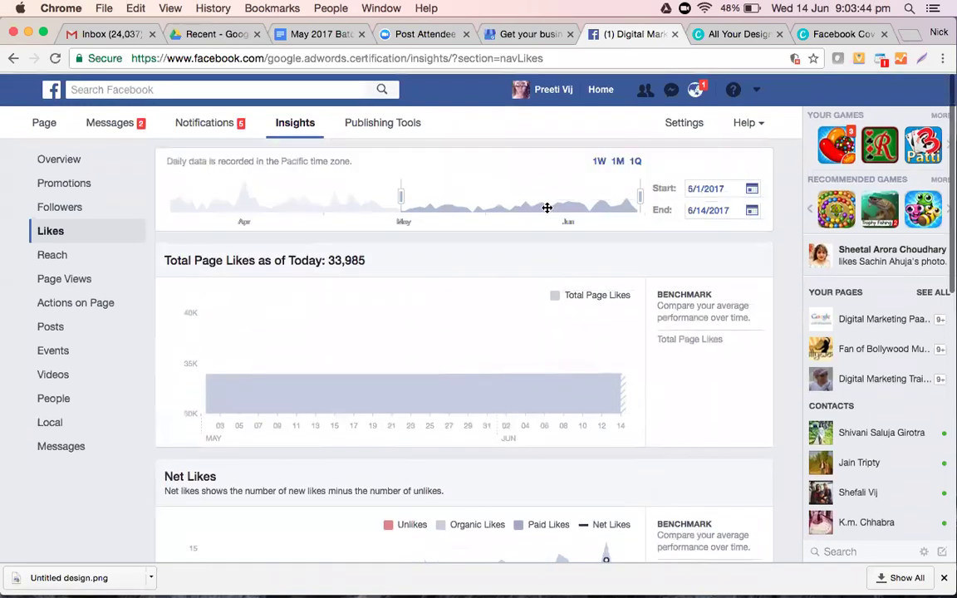
{"action": "left_click", "coordinate": [52, 253]}
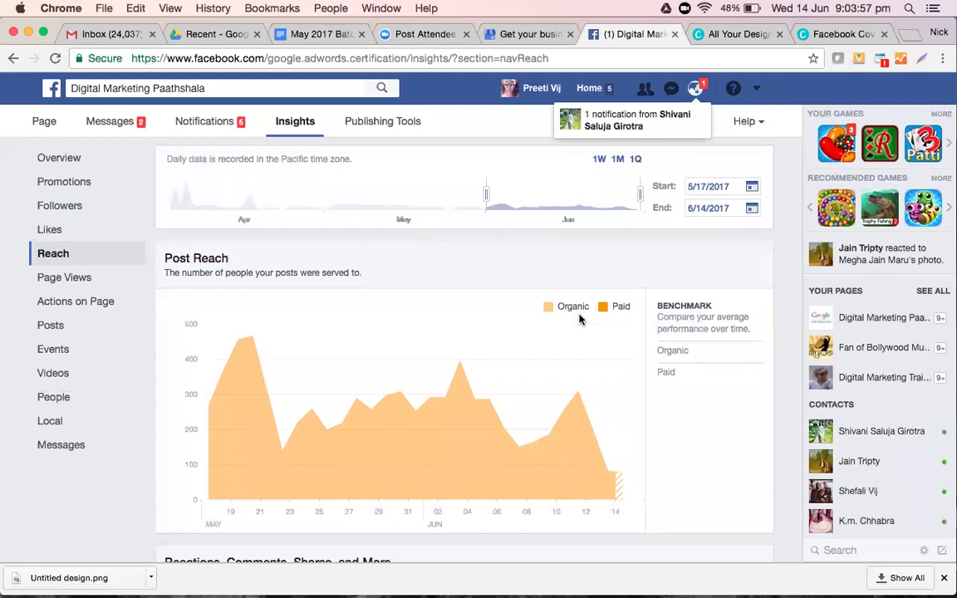
{"action": "scroll", "coordinate": [580, 320], "scroll_direction": "down", "scroll_amount": 3}
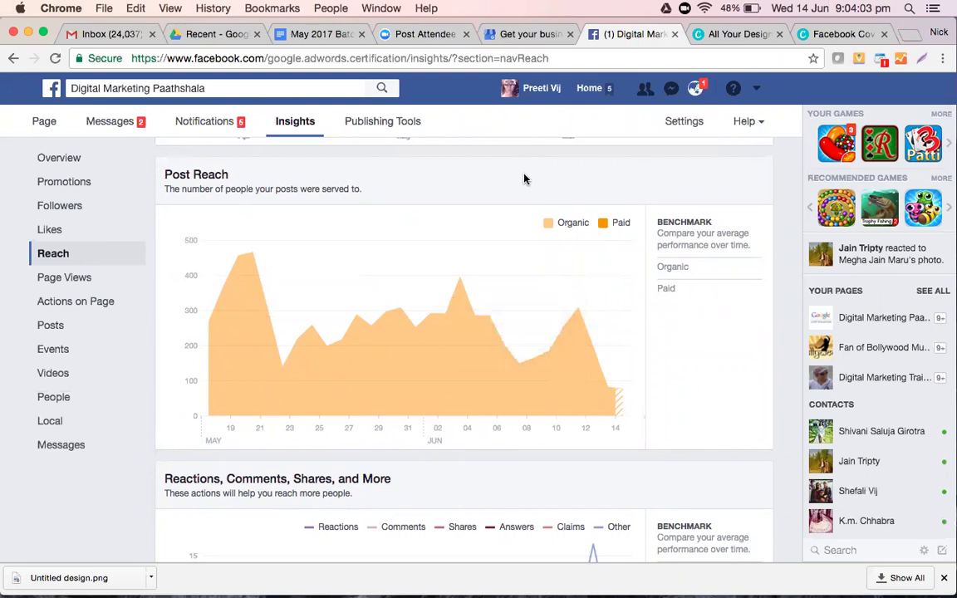
{"action": "scroll", "coordinate": [523, 178], "scroll_direction": "up", "scroll_amount": 3}
{"action": "scroll", "coordinate": [523, 178], "scroll_direction": "down", "scroll_amount": 1}
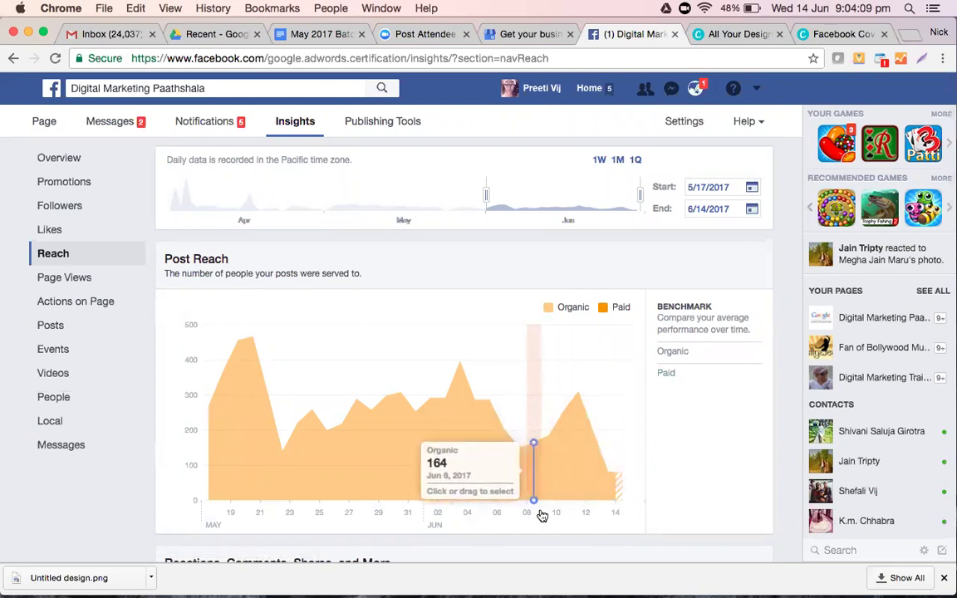
{"action": "scroll", "coordinate": [542, 516], "scroll_direction": "down", "scroll_amount": 1}
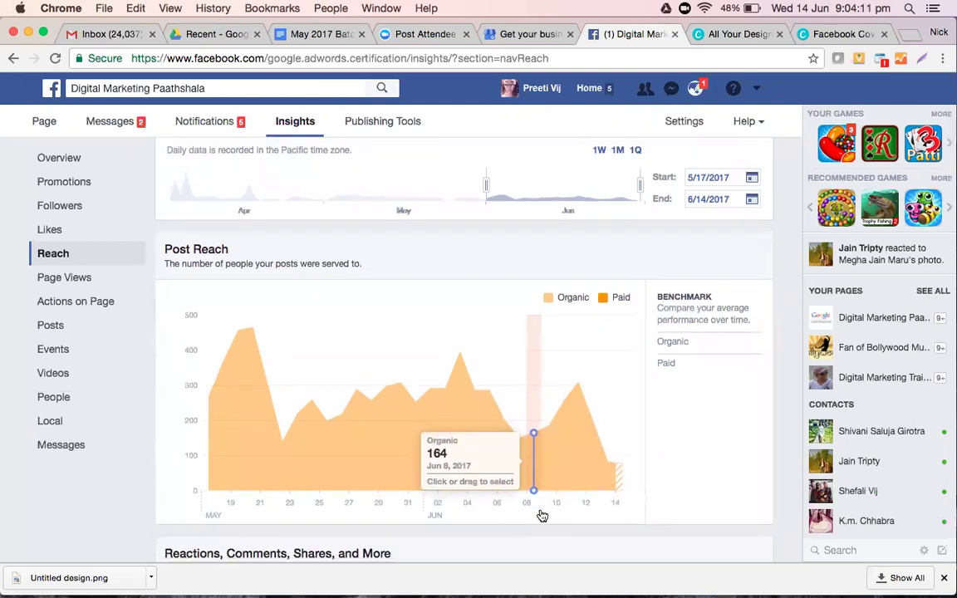
{"action": "scroll", "coordinate": [541, 515], "scroll_direction": "down", "scroll_amount": 5}
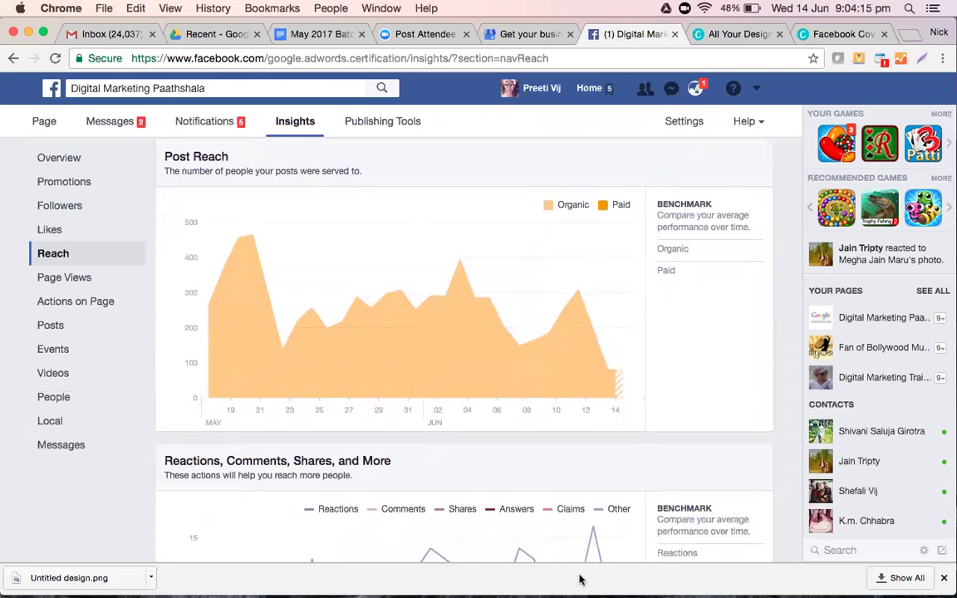
{"action": "mouse_move", "coordinate": [579, 341]}
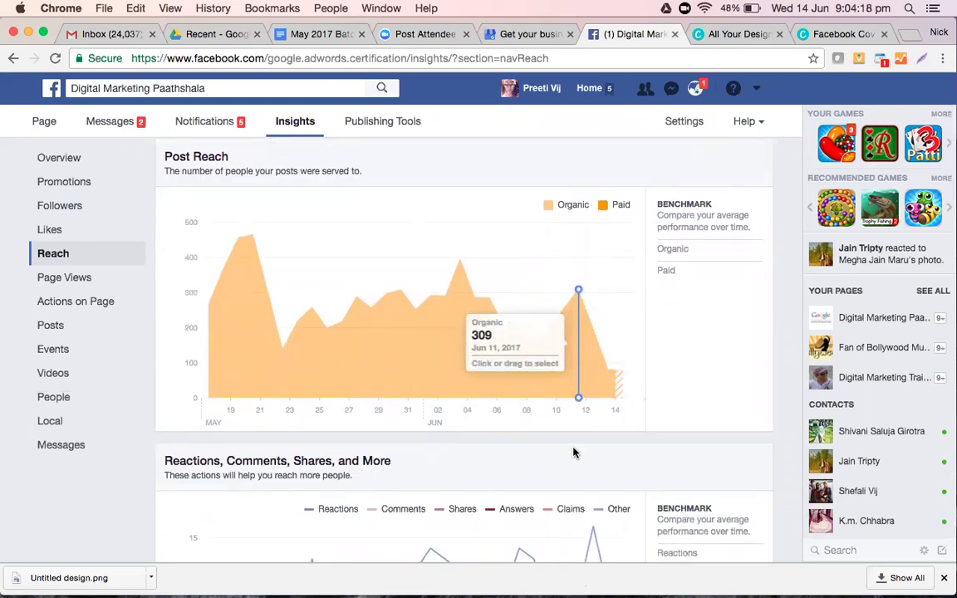
- List the posts published from June 02 to June 14, 2017 by selecting that range in the Reactions, Comments, Shares, and More chart
{"action": "scroll", "coordinate": [573, 452], "scroll_direction": "down", "scroll_amount": 10}
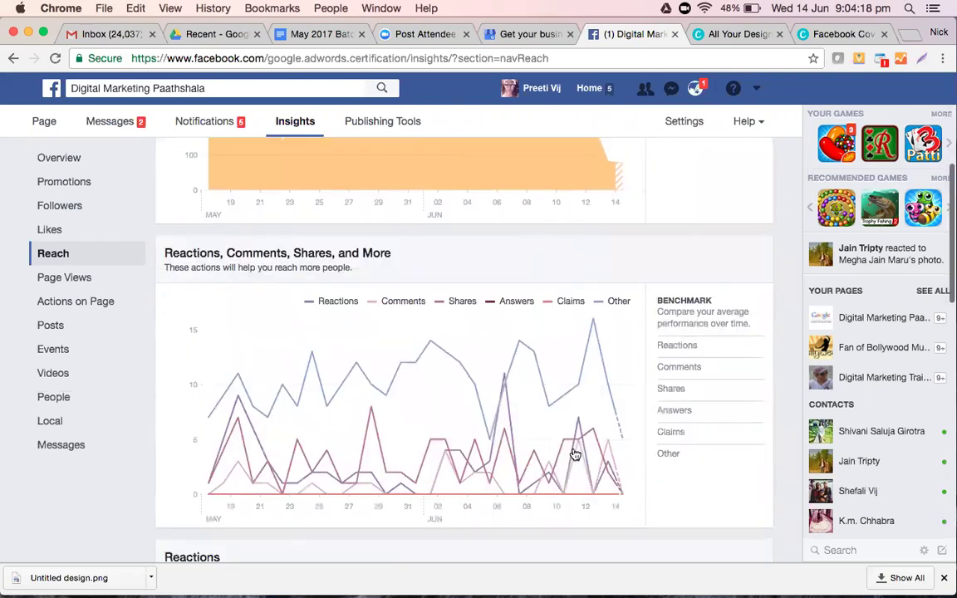
{"action": "scroll", "coordinate": [214, 330], "scroll_direction": "down", "scroll_amount": 4}
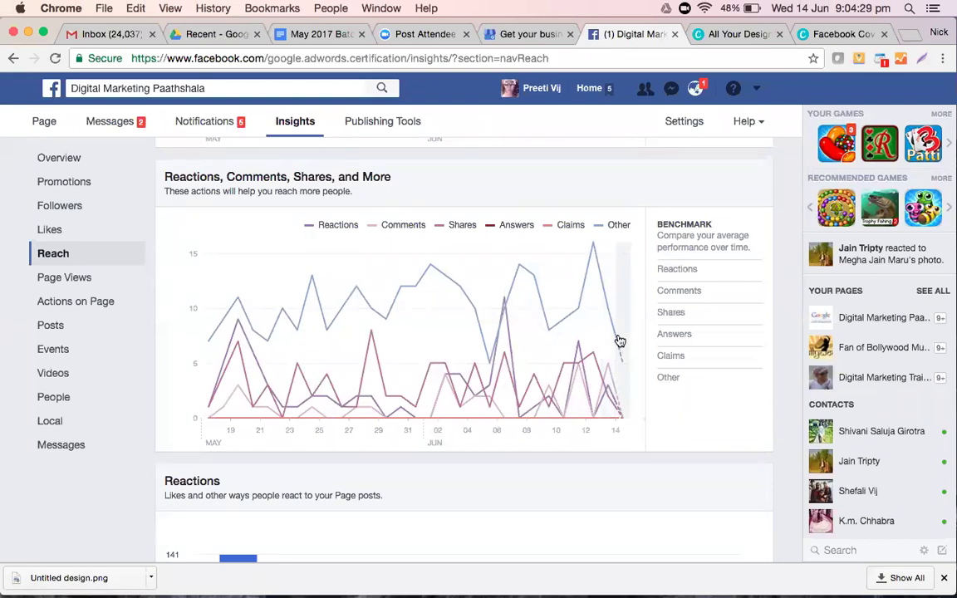
{"action": "left_click_drag", "start_coordinate": [615, 332], "coordinate": [444, 311]}
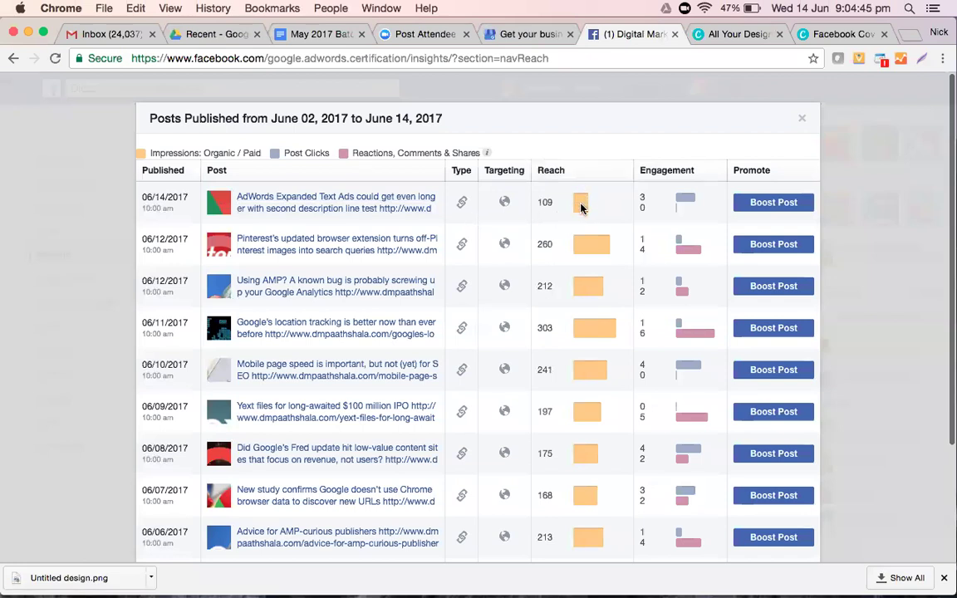
- Examine the organic and paid reach of each post in the published posts list
{"action": "mouse_move", "coordinate": [581, 208]}
{"action": "mouse_move", "coordinate": [586, 257]}
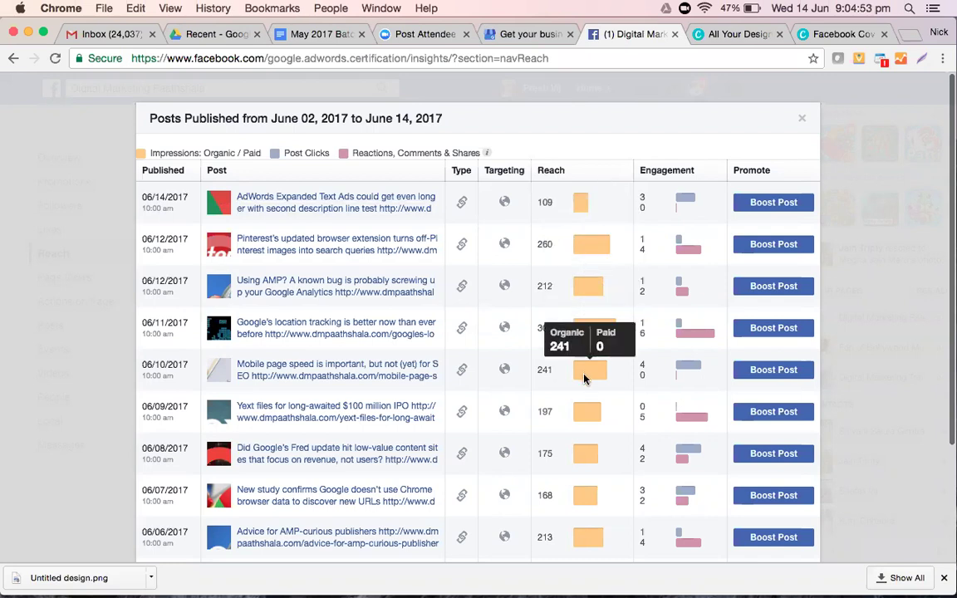
{"action": "scroll", "coordinate": [584, 379], "scroll_direction": "down", "scroll_amount": 2}
{"action": "scroll", "coordinate": [584, 379], "scroll_direction": "down", "scroll_amount": 3}
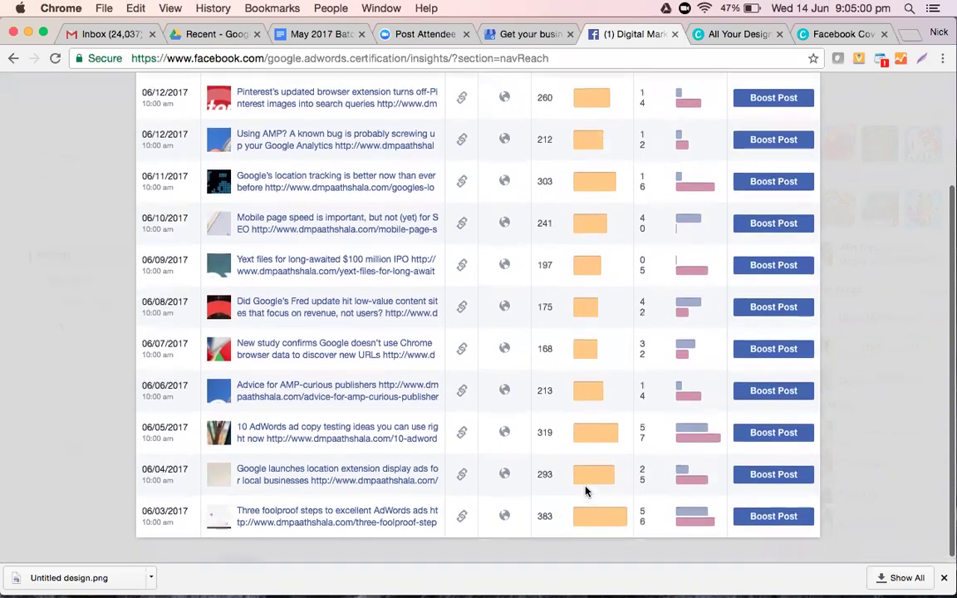
{"action": "scroll", "coordinate": [585, 492], "scroll_direction": "up", "scroll_amount": 5}
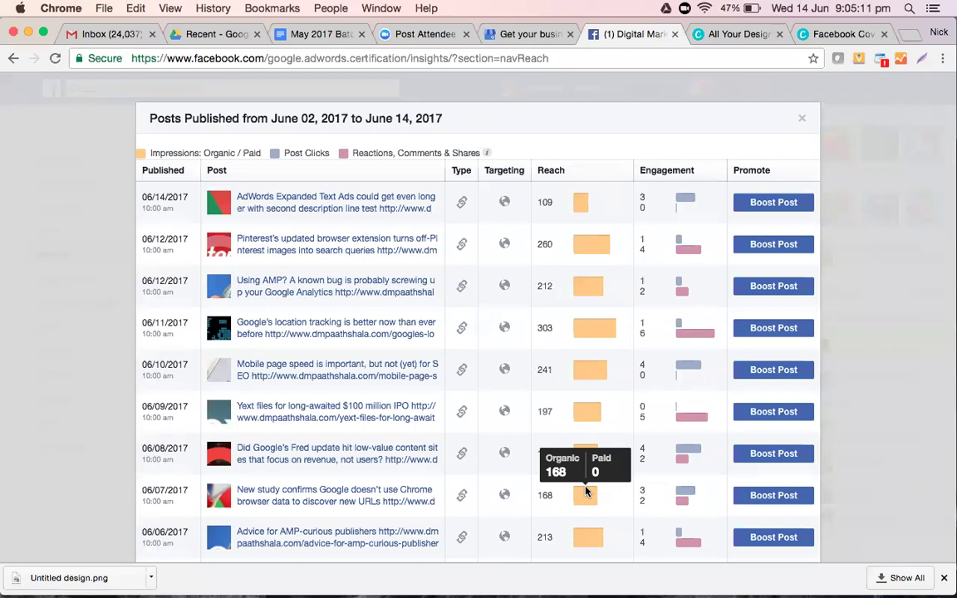
- Compare the posts' engagement by post clicks and by reactions, comments and shares, and close the published posts list
{"action": "scroll", "coordinate": [586, 491], "scroll_direction": "down", "scroll_amount": 3}
{"action": "scroll", "coordinate": [586, 491], "scroll_direction": "up", "scroll_amount": 3}
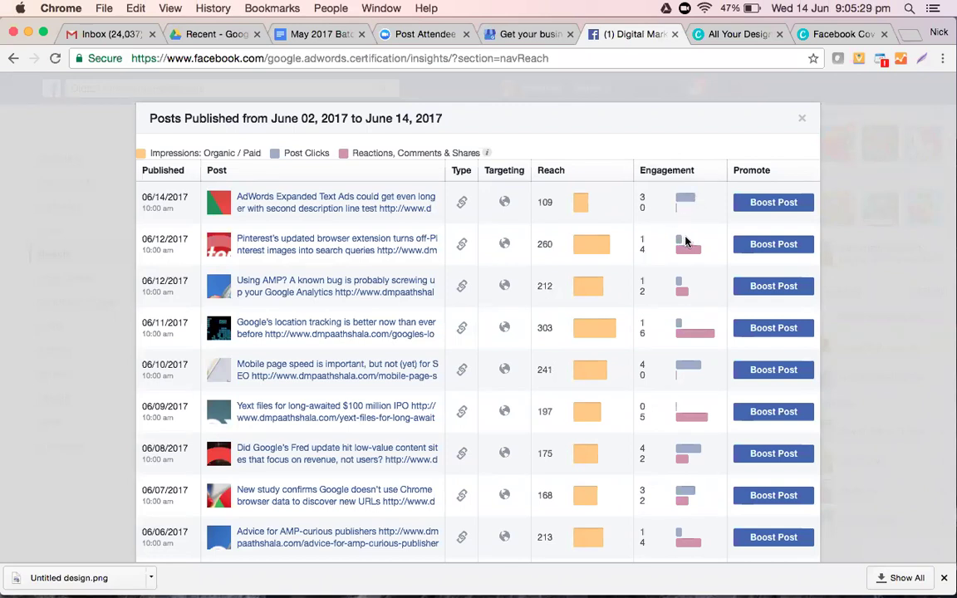
{"action": "scroll", "coordinate": [685, 241], "scroll_direction": "down", "scroll_amount": 3}
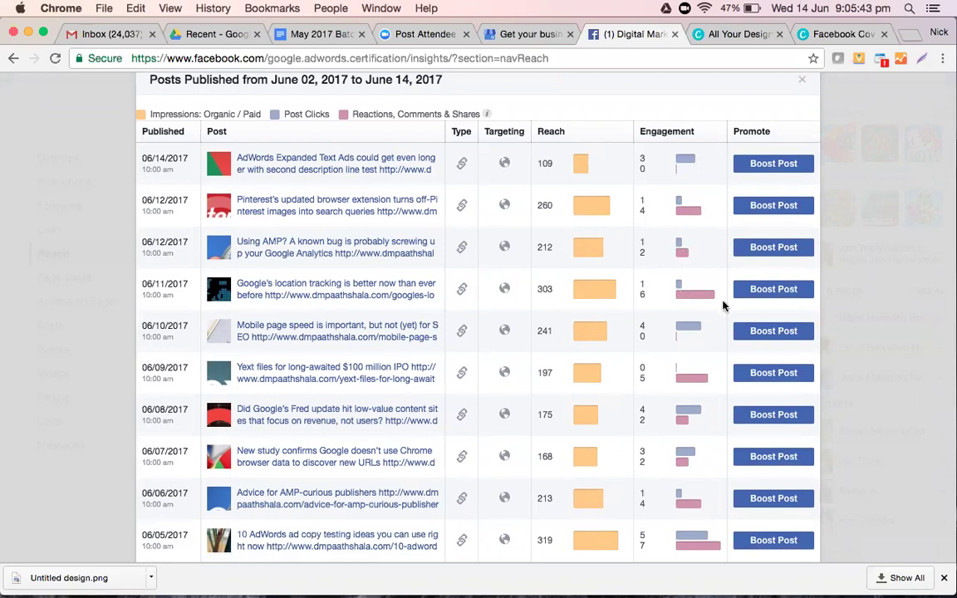
{"action": "scroll", "coordinate": [702, 370], "scroll_direction": "down", "scroll_amount": 2}
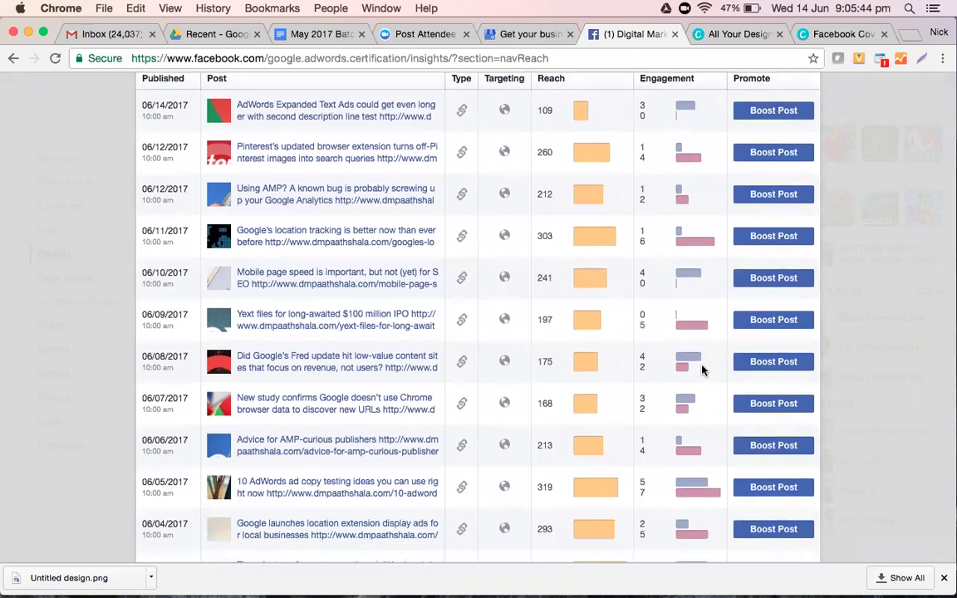
{"action": "scroll", "coordinate": [703, 370], "scroll_direction": "up", "scroll_amount": 2}
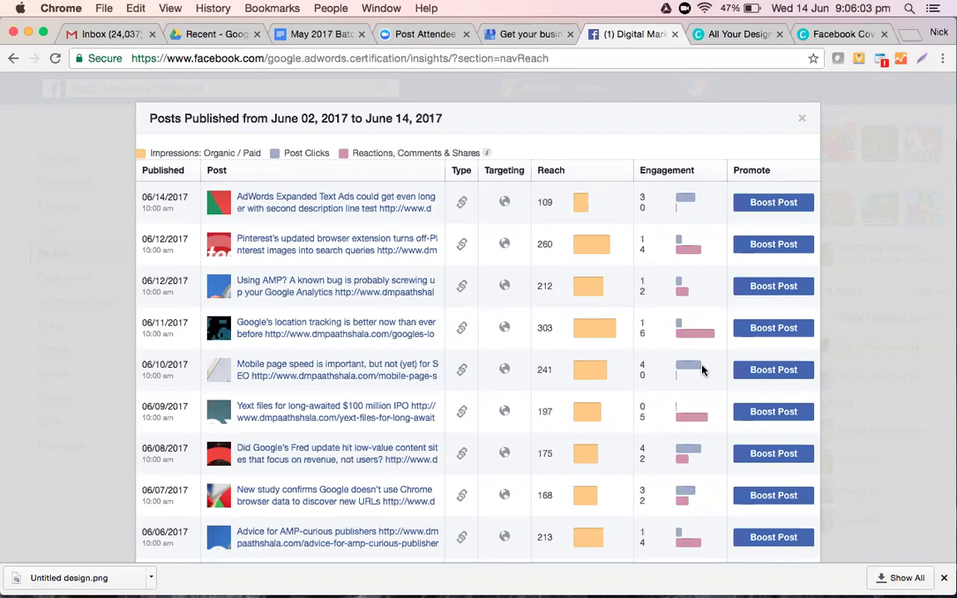
{"action": "scroll", "coordinate": [702, 370], "scroll_direction": "down", "scroll_amount": 5}
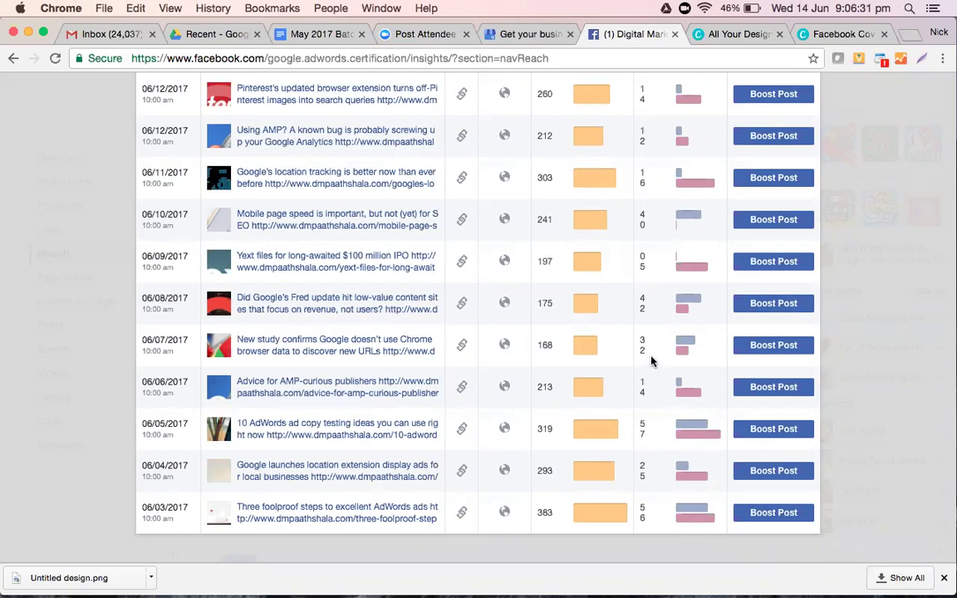
{"action": "scroll", "coordinate": [653, 332], "scroll_direction": "up", "scroll_amount": 1}
{"action": "scroll", "coordinate": [803, 123], "scroll_direction": "up", "scroll_amount": 4}
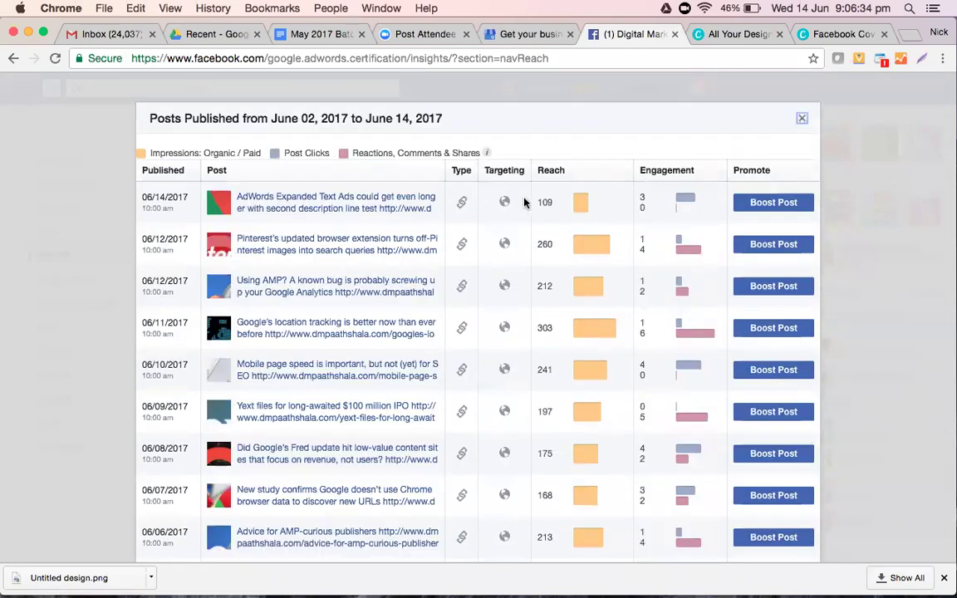
{"action": "key", "text": "Escape"}
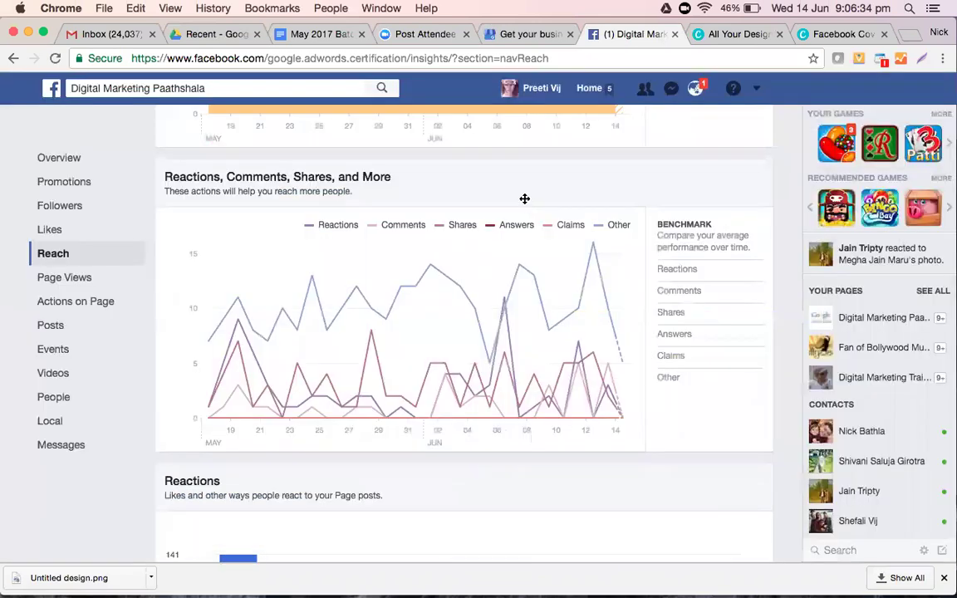
- Examine the engagement chart, the Reactions breakdown by type, and the Hide, Report as Spam, and Unlikes chart
{"action": "scroll", "coordinate": [525, 203], "scroll_direction": "up", "scroll_amount": 5}
{"action": "scroll", "coordinate": [524, 203], "scroll_direction": "down", "scroll_amount": 2}
{"action": "scroll", "coordinate": [524, 202], "scroll_direction": "down", "scroll_amount": 10}
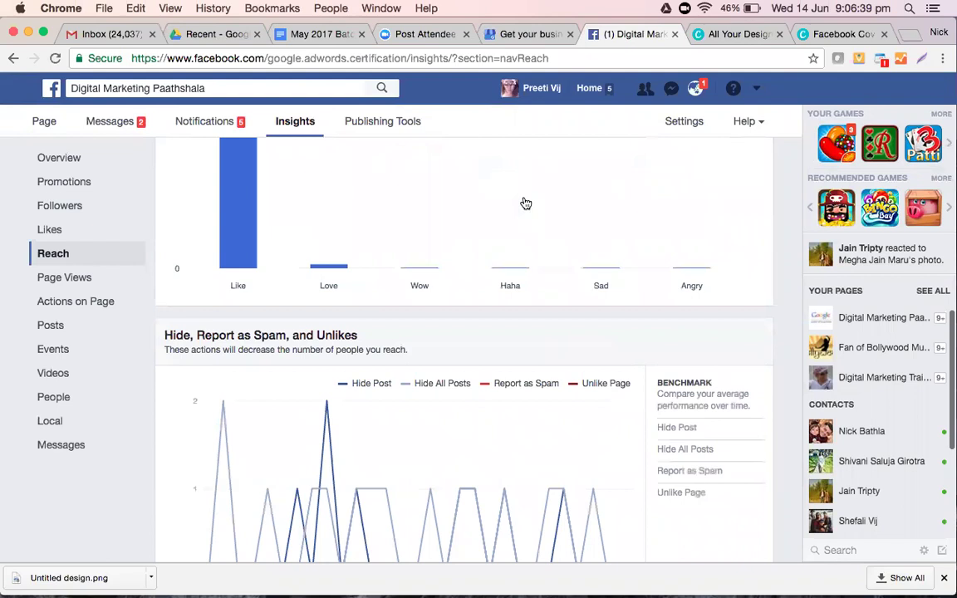
{"action": "scroll", "coordinate": [525, 202], "scroll_direction": "up", "scroll_amount": 4}
{"action": "scroll", "coordinate": [525, 203], "scroll_direction": "down", "scroll_amount": 2}
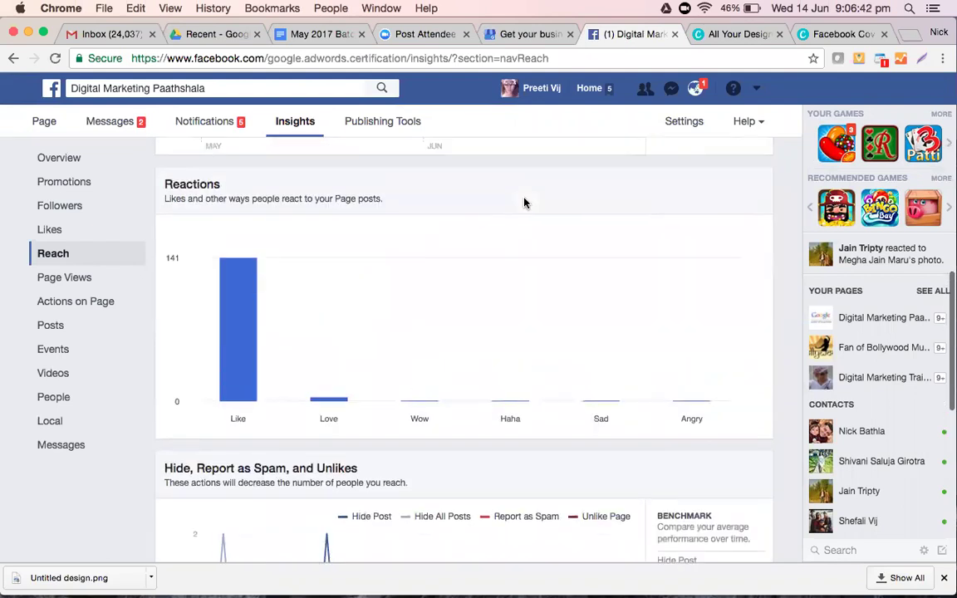
{"action": "scroll", "coordinate": [524, 203], "scroll_direction": "up", "scroll_amount": 5}
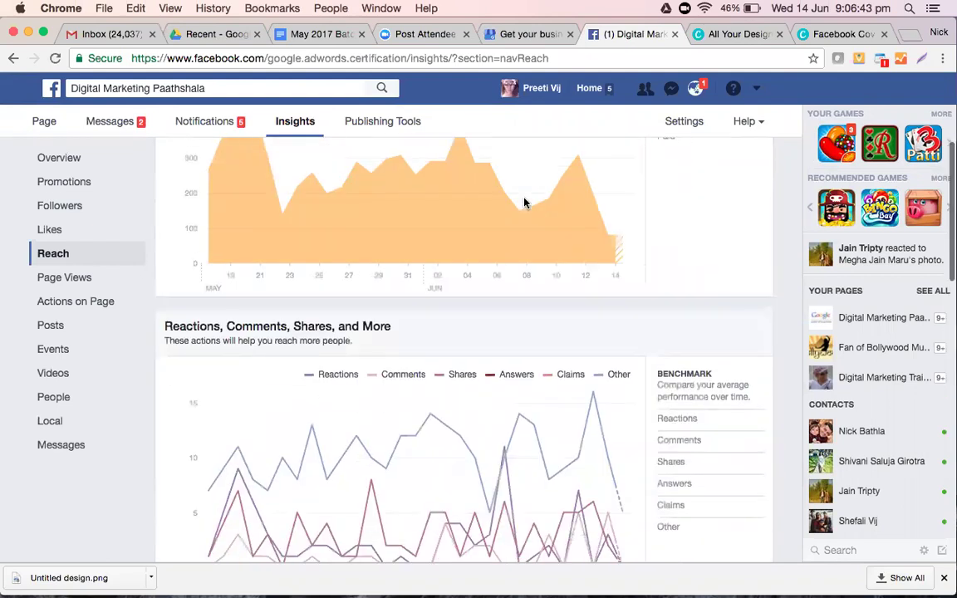
{"action": "scroll", "coordinate": [524, 203], "scroll_direction": "down", "scroll_amount": 3}
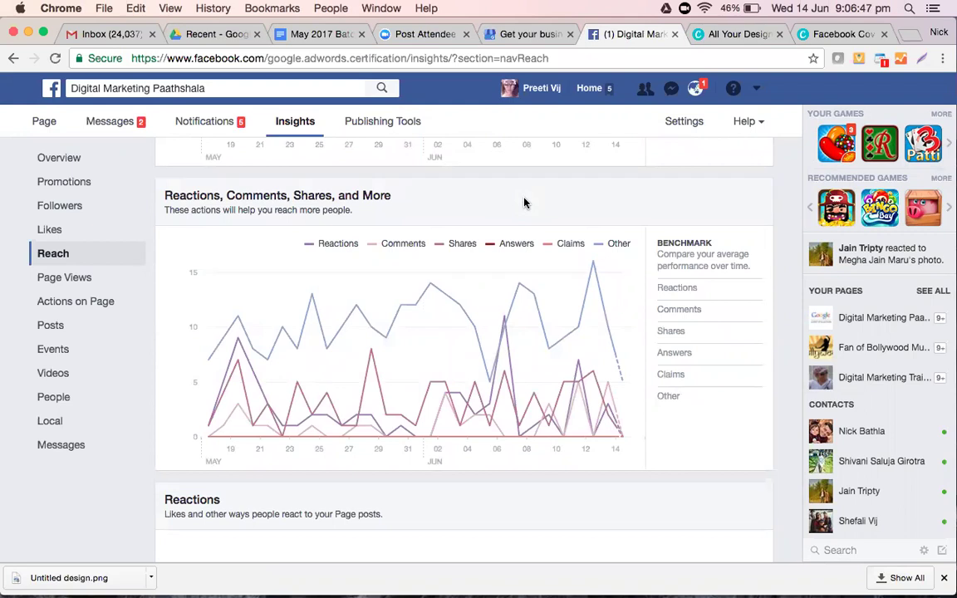
{"action": "scroll", "coordinate": [524, 203], "scroll_direction": "down", "scroll_amount": 8}
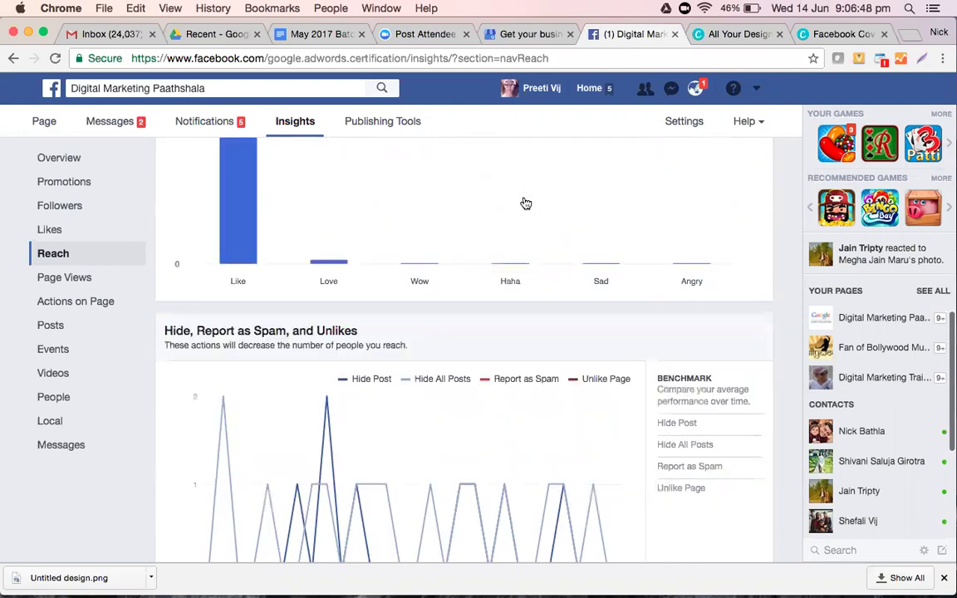
- View the daily Total Reach breakdown for June 03 to June 13, 2017 from the Total Reach chart, and close it
{"action": "scroll", "coordinate": [573, 418], "scroll_direction": "down", "scroll_amount": 4}
{"action": "scroll", "coordinate": [613, 421], "scroll_direction": "down", "scroll_amount": 4}
{"action": "left_click_drag", "start_coordinate": [614, 420], "coordinate": [462, 414]}
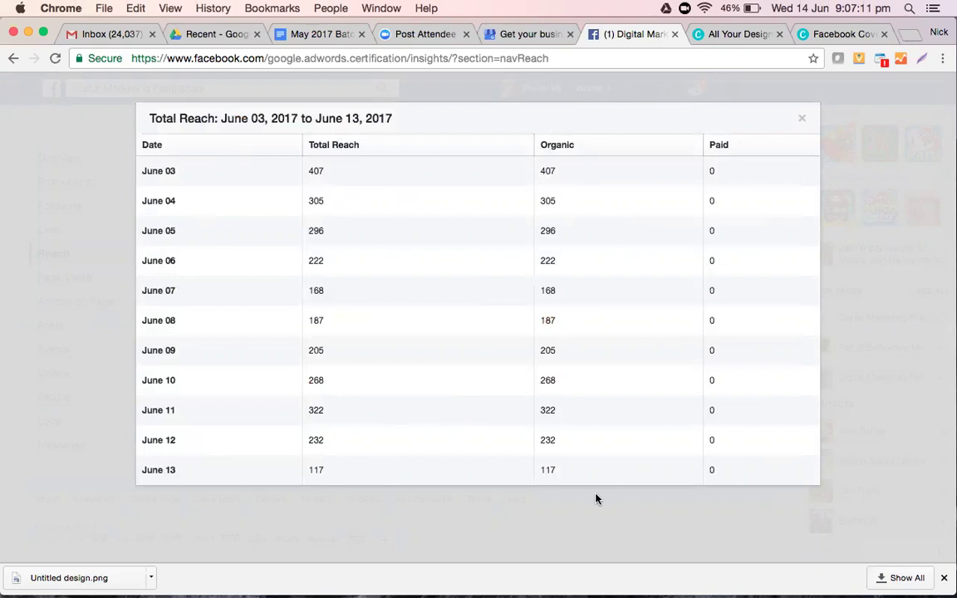
{"action": "left_click", "coordinate": [801, 121]}
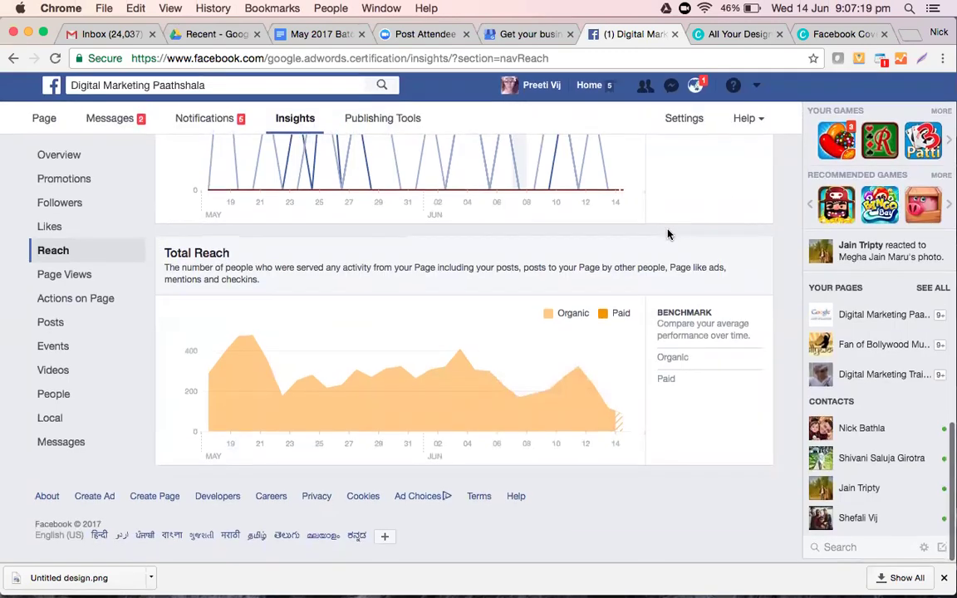
- Review the Reach charts again, from Post Reach to the daily values in Hide, Report as Spam, and Unlikes
{"action": "scroll", "coordinate": [669, 234], "scroll_direction": "up", "scroll_amount": 10}
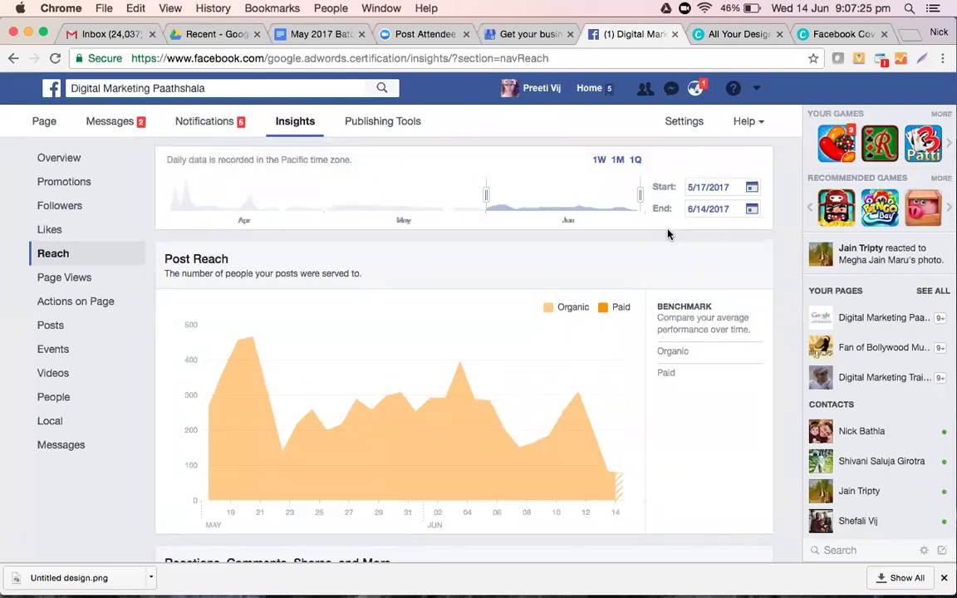
{"action": "scroll", "coordinate": [668, 234], "scroll_direction": "down", "scroll_amount": 3}
{"action": "scroll", "coordinate": [668, 234], "scroll_direction": "up", "scroll_amount": 4}
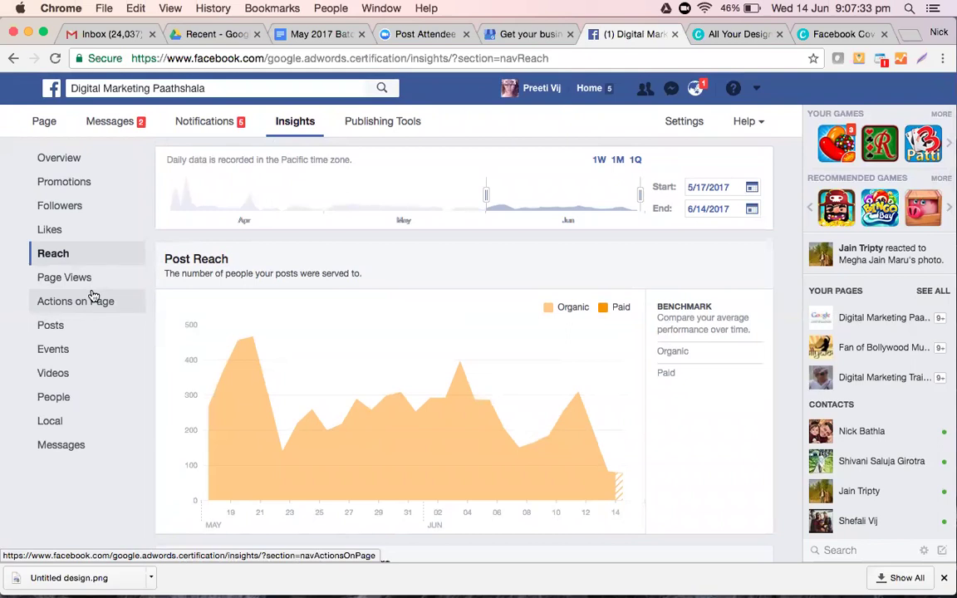
{"action": "scroll", "coordinate": [94, 297], "scroll_direction": "down", "scroll_amount": 3}
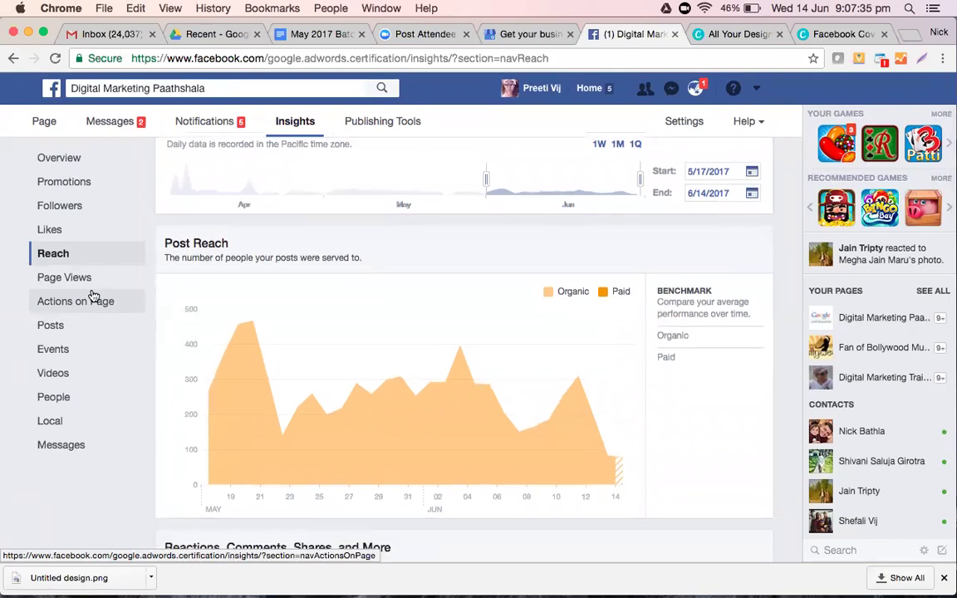
{"action": "scroll", "coordinate": [94, 297], "scroll_direction": "down", "scroll_amount": 10}
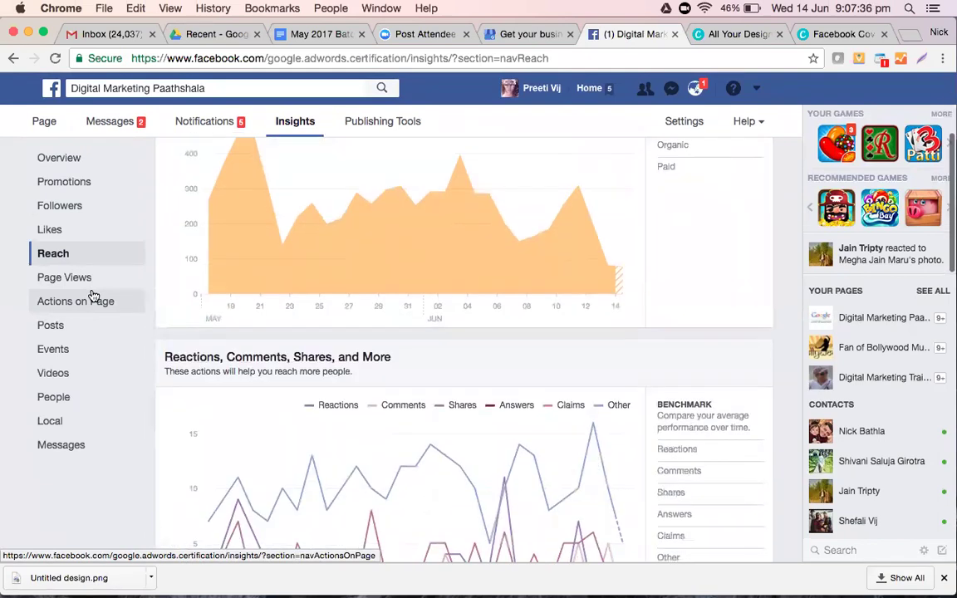
{"action": "scroll", "coordinate": [94, 296], "scroll_direction": "down", "scroll_amount": 4}
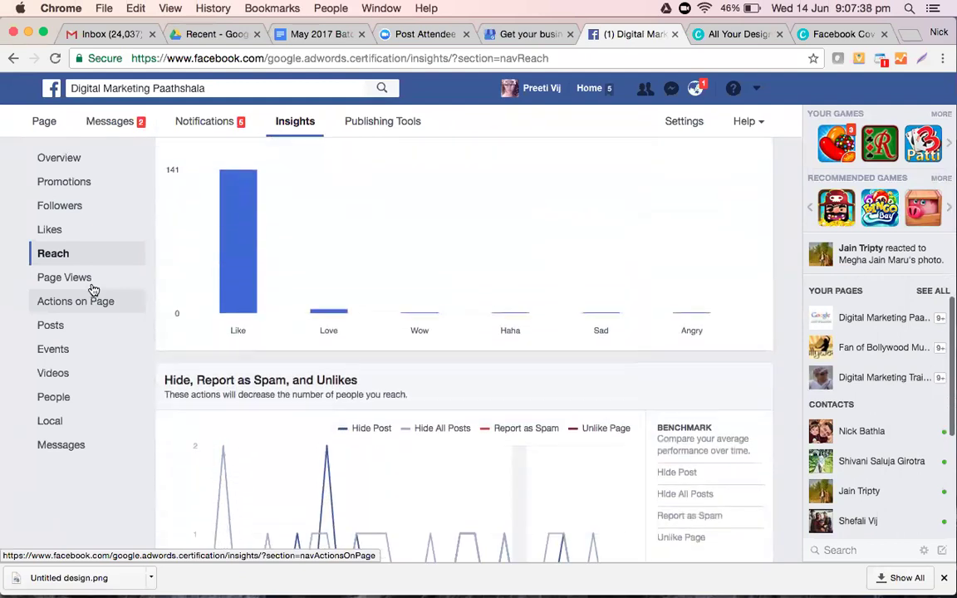
{"action": "scroll", "coordinate": [94, 289], "scroll_direction": "down", "scroll_amount": 1}
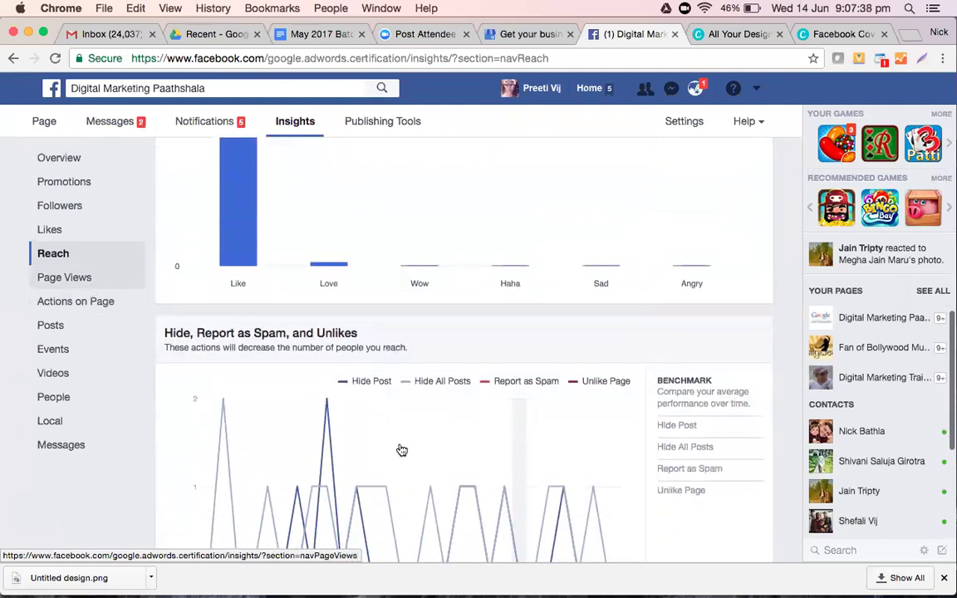
{"action": "scroll", "coordinate": [401, 450], "scroll_direction": "down", "scroll_amount": 2}
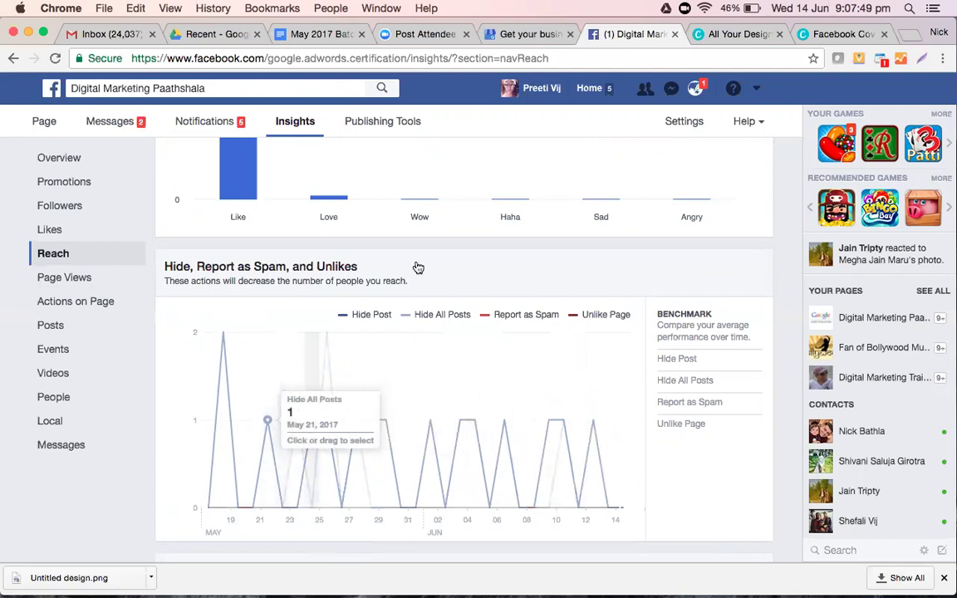
{"action": "scroll", "coordinate": [97, 279], "scroll_direction": "down", "scroll_amount": 5}
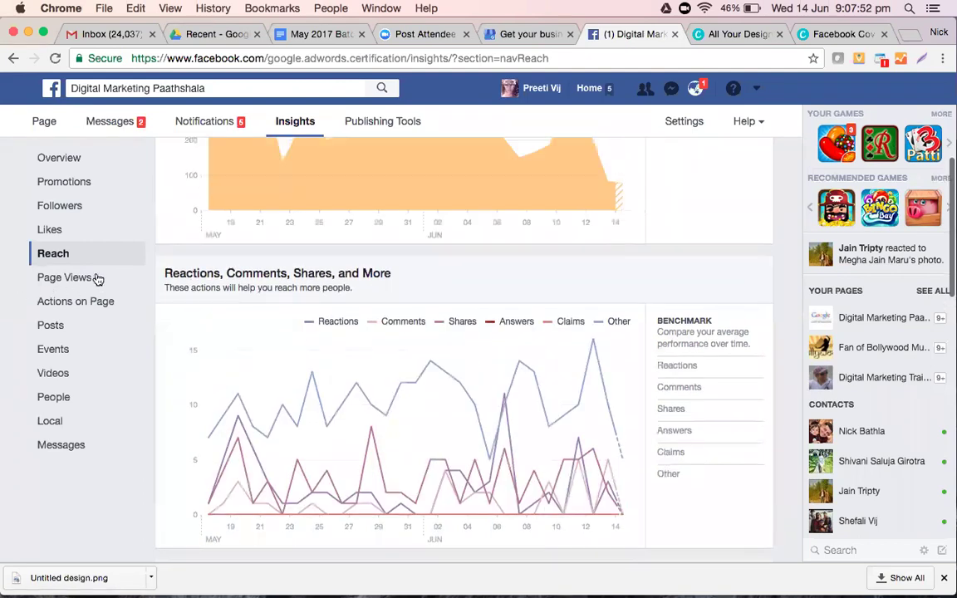
- Open the Page Views insights and examine the daily values in the Total Views chart
{"action": "left_click", "coordinate": [83, 277]}
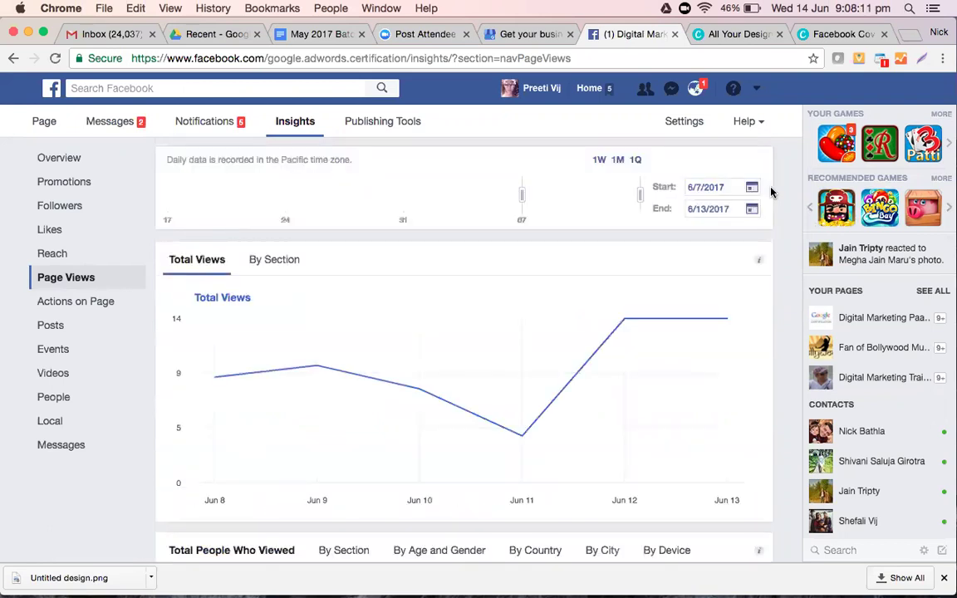
{"action": "scroll", "coordinate": [771, 193], "scroll_direction": "down", "scroll_amount": 2}
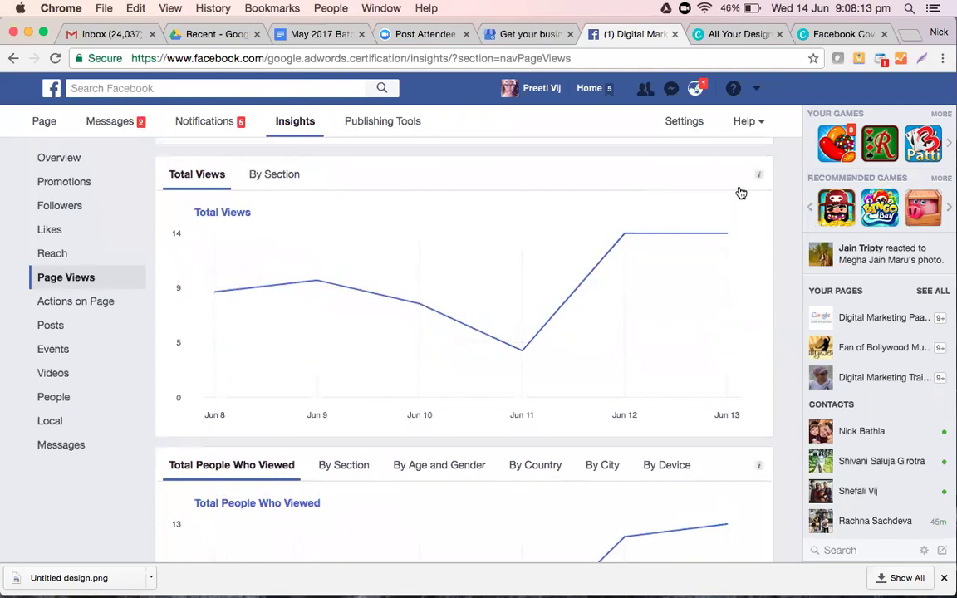
{"action": "scroll", "coordinate": [664, 168], "scroll_direction": "up", "scroll_amount": 3}
{"action": "scroll", "coordinate": [664, 168], "scroll_direction": "down", "scroll_amount": 3}
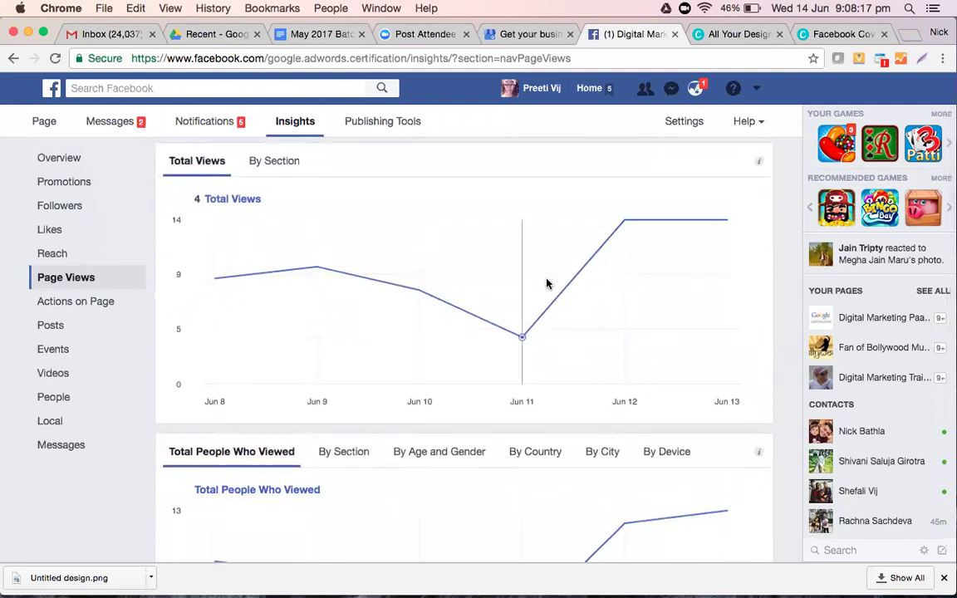
{"action": "scroll", "coordinate": [522, 305], "scroll_direction": "up", "scroll_amount": 3}
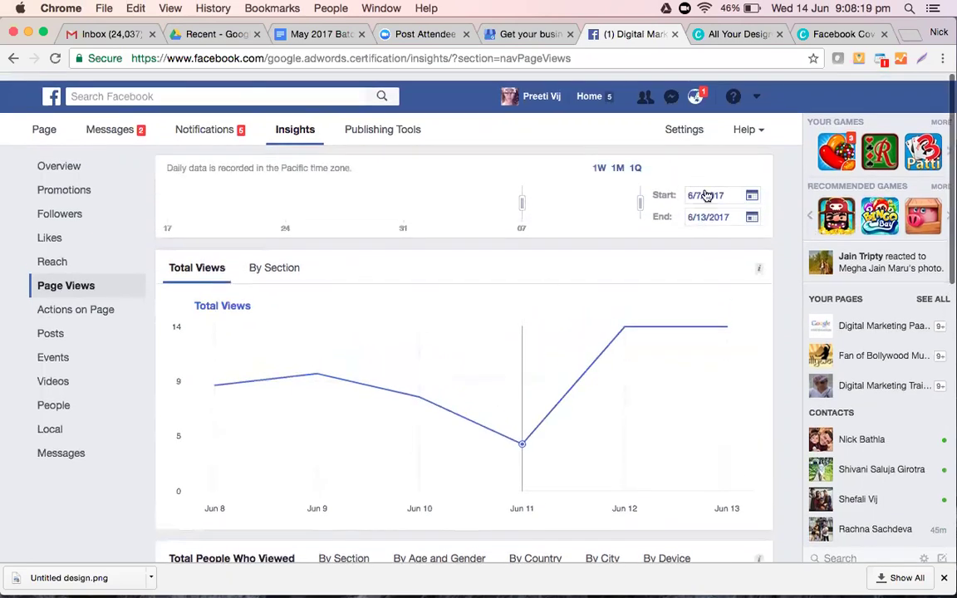
{"action": "scroll", "coordinate": [509, 420], "scroll_direction": "down", "scroll_amount": 1}
{"action": "scroll", "coordinate": [463, 438], "scroll_direction": "down", "scroll_amount": 5}
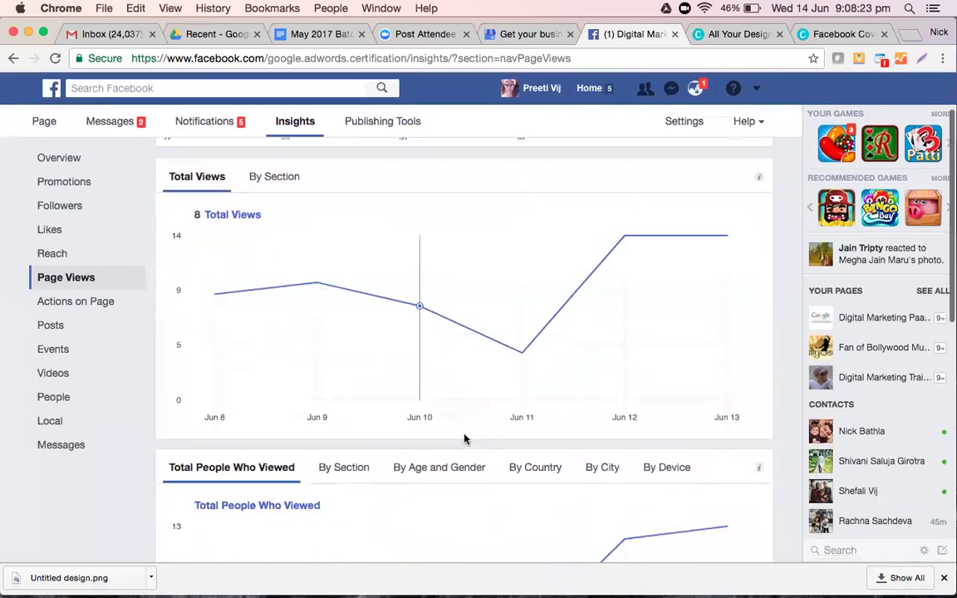
- Break down Total People Who Viewed by section, by age and gender, by country, and by city
{"action": "scroll", "coordinate": [464, 438], "scroll_direction": "down", "scroll_amount": 5}
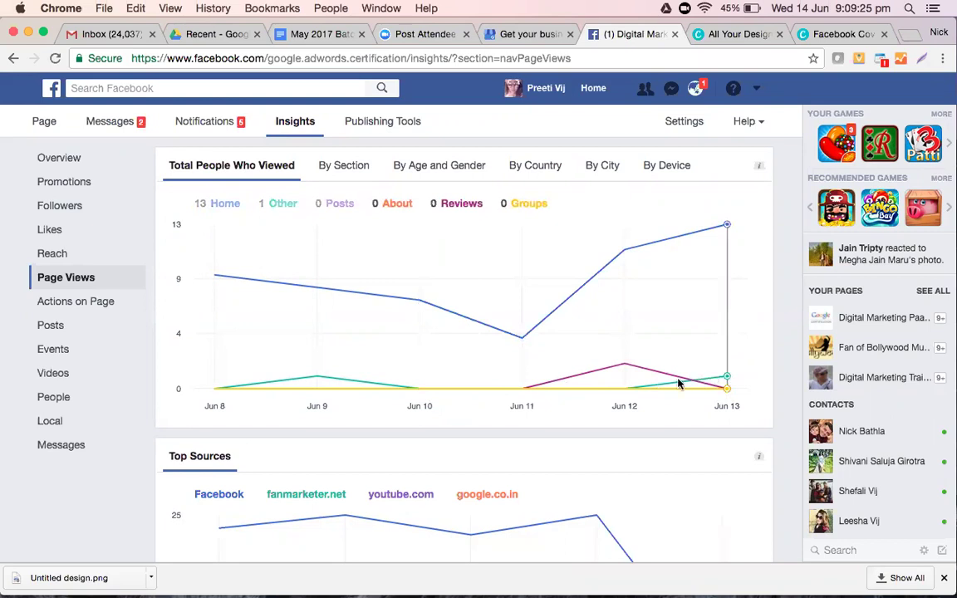
{"action": "left_click", "coordinate": [443, 169]}
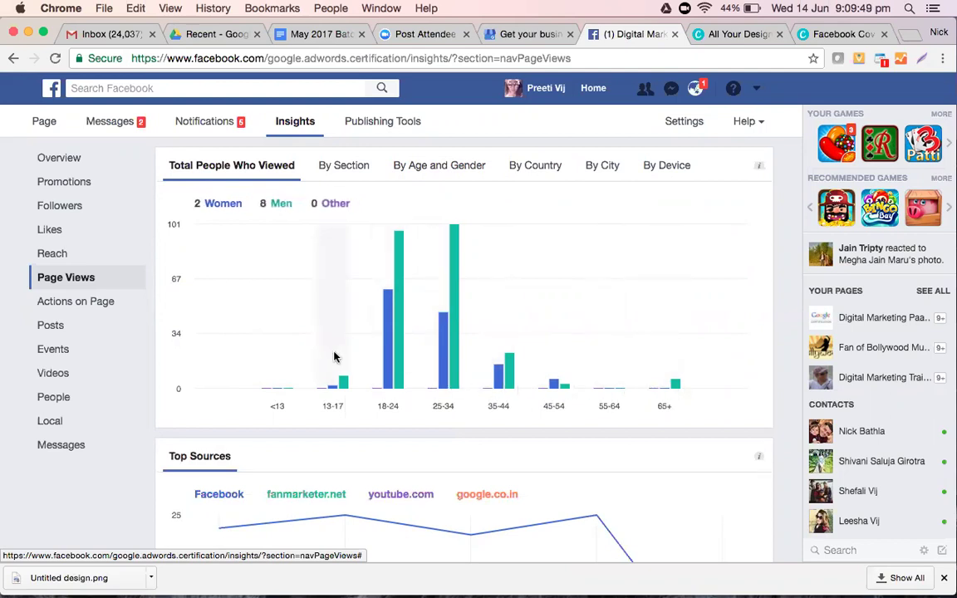
{"action": "left_click", "coordinate": [559, 165]}
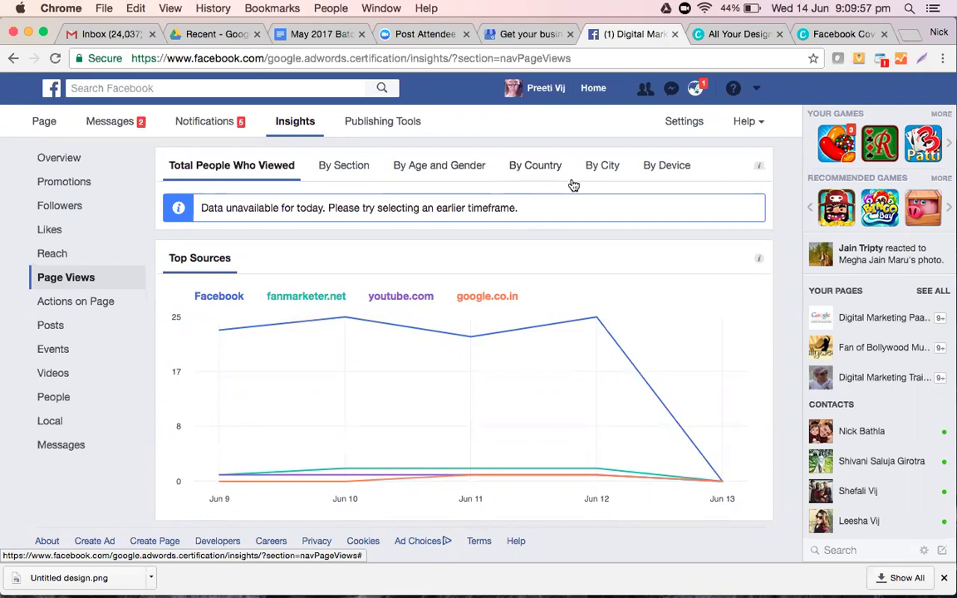
{"action": "left_click", "coordinate": [610, 168]}
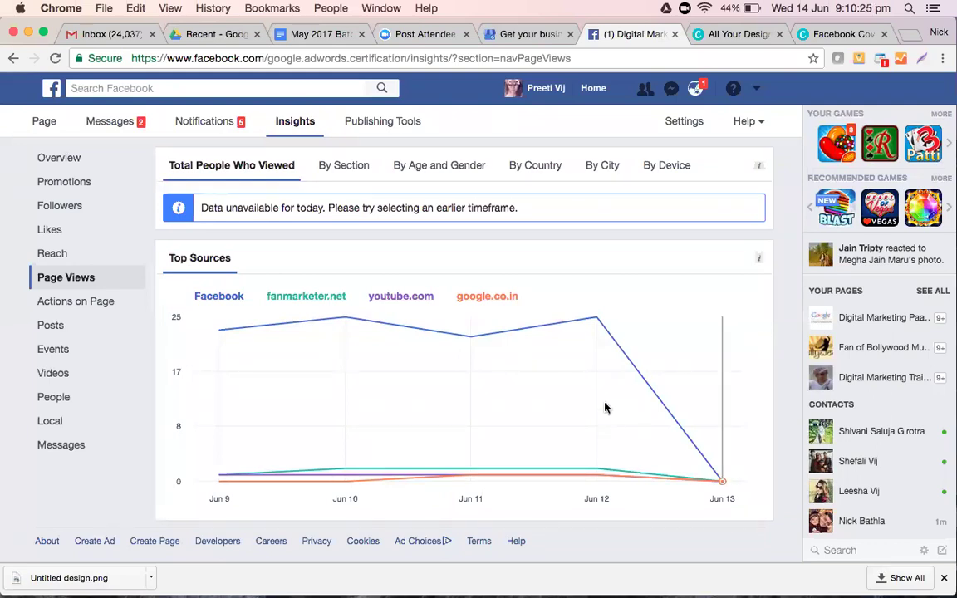
- Examine the Top Sources chart, and compare people who viewed by device, on mobile devices and on computers
{"action": "scroll", "coordinate": [615, 364], "scroll_direction": "down", "scroll_amount": 2}
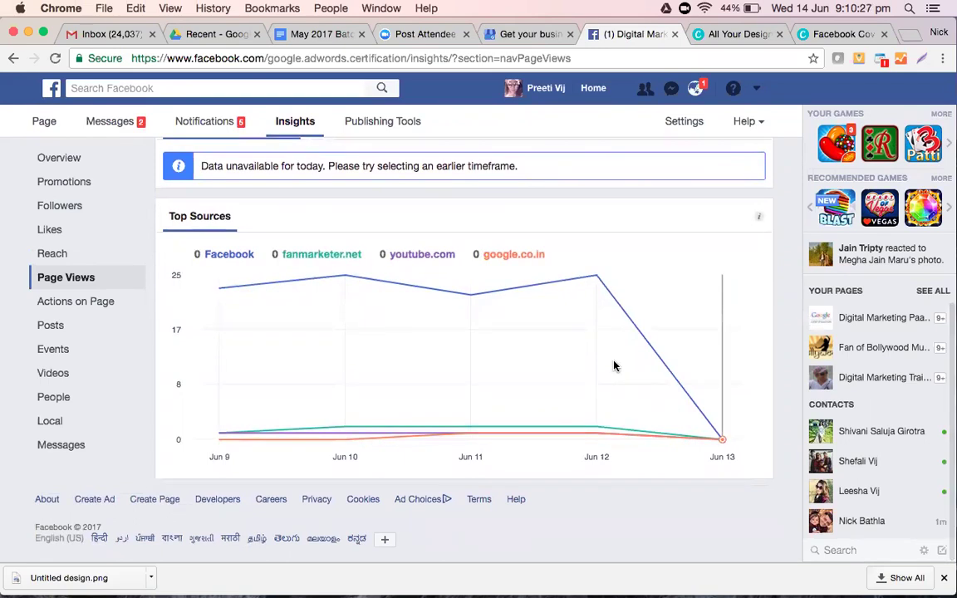
{"action": "scroll", "coordinate": [615, 365], "scroll_direction": "up", "scroll_amount": 3}
{"action": "scroll", "coordinate": [615, 366], "scroll_direction": "down", "scroll_amount": 3}
{"action": "scroll", "coordinate": [615, 366], "scroll_direction": "up", "scroll_amount": 1}
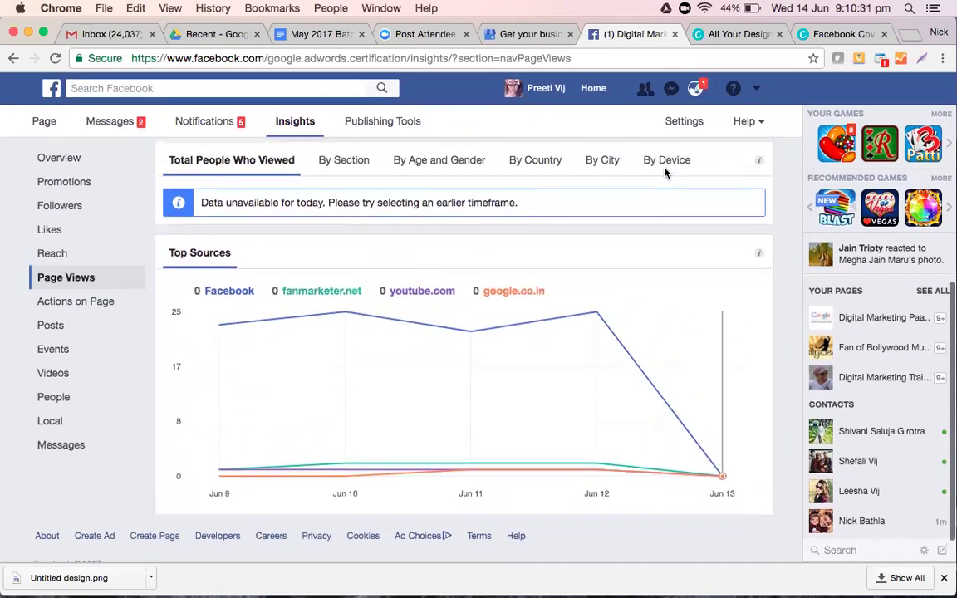
{"action": "left_click", "coordinate": [669, 160]}
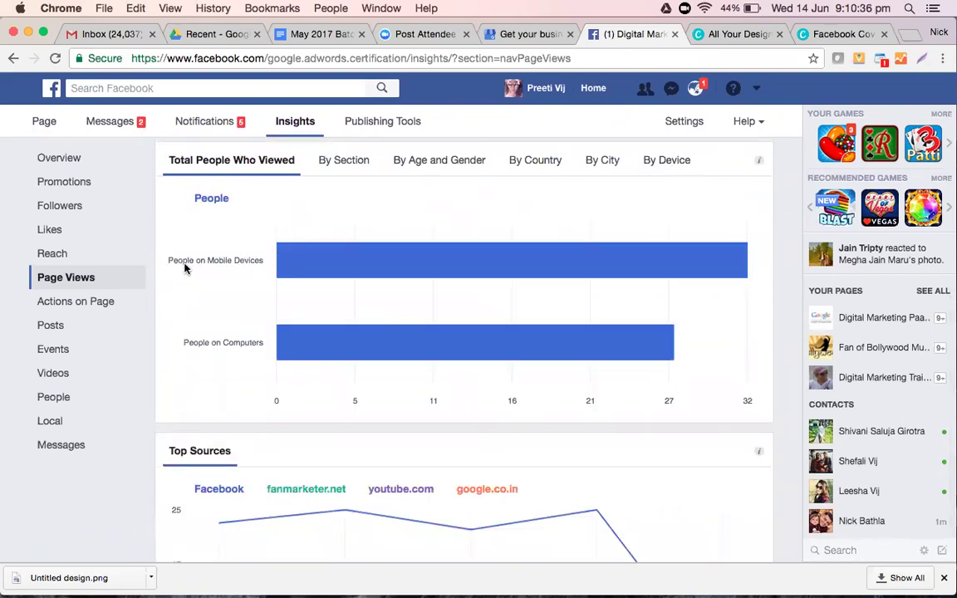
{"action": "mouse_move", "coordinate": [580, 285]}
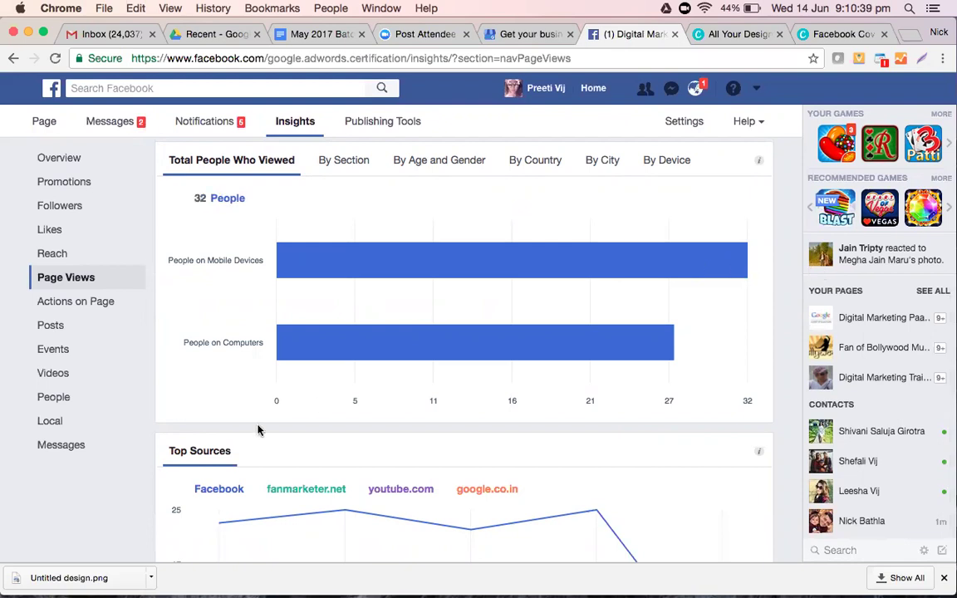
{"action": "mouse_move", "coordinate": [637, 366]}
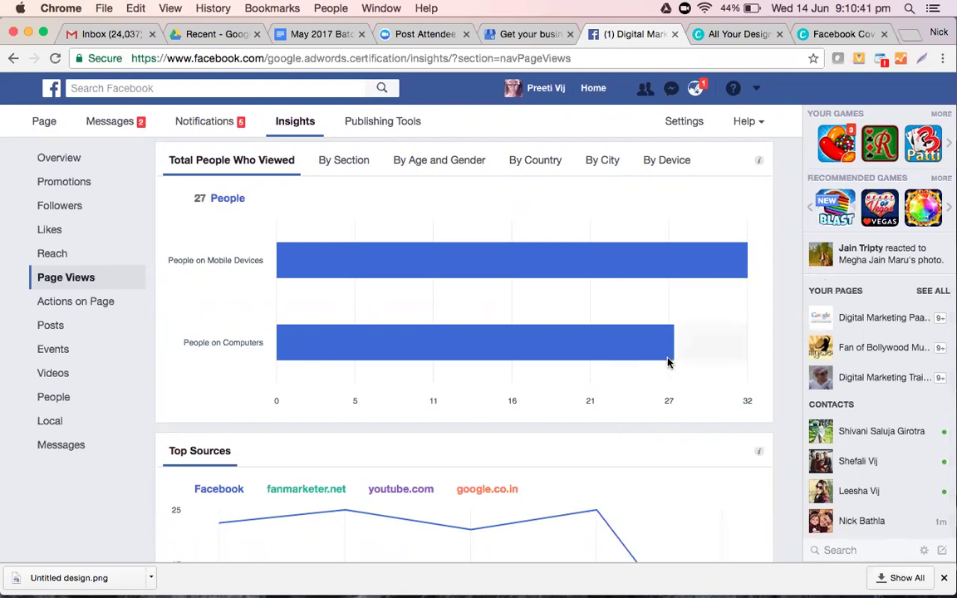
- Check the start and end date calendars of the Page Views period, and look over the charts down to Top Sources
{"action": "scroll", "coordinate": [665, 357], "scroll_direction": "up", "scroll_amount": 5}
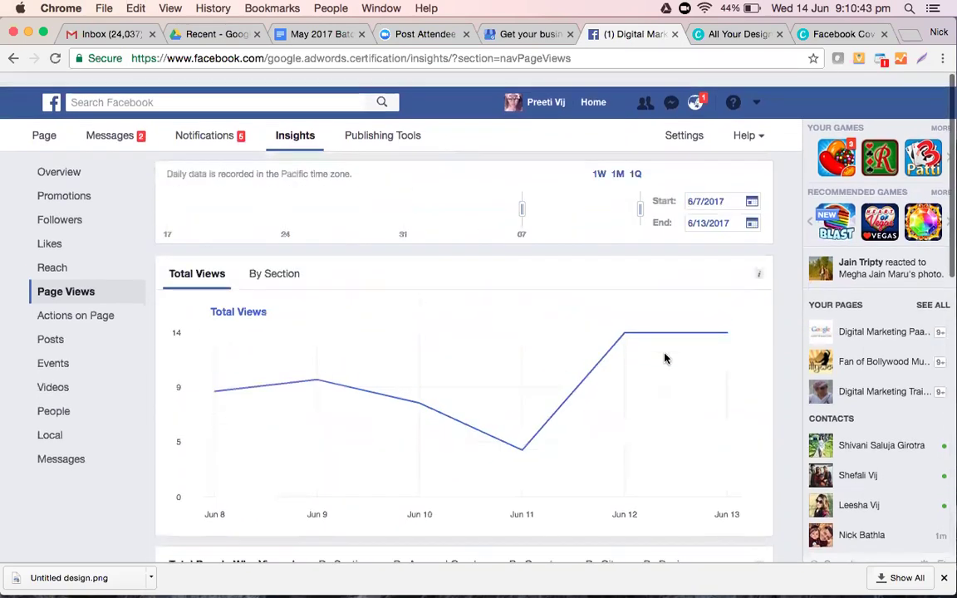
{"action": "left_click", "coordinate": [712, 191]}
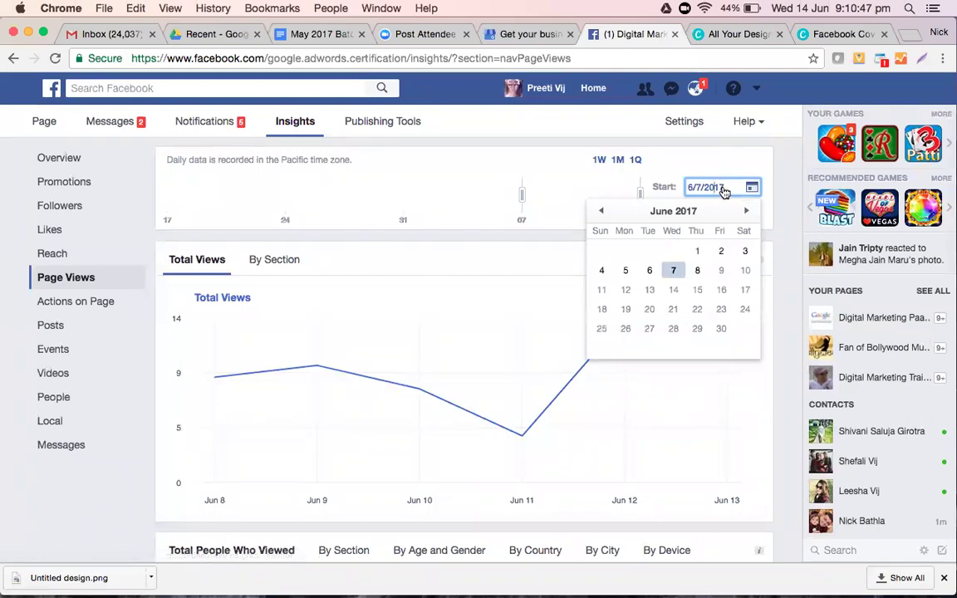
{"action": "left_click", "coordinate": [731, 209]}
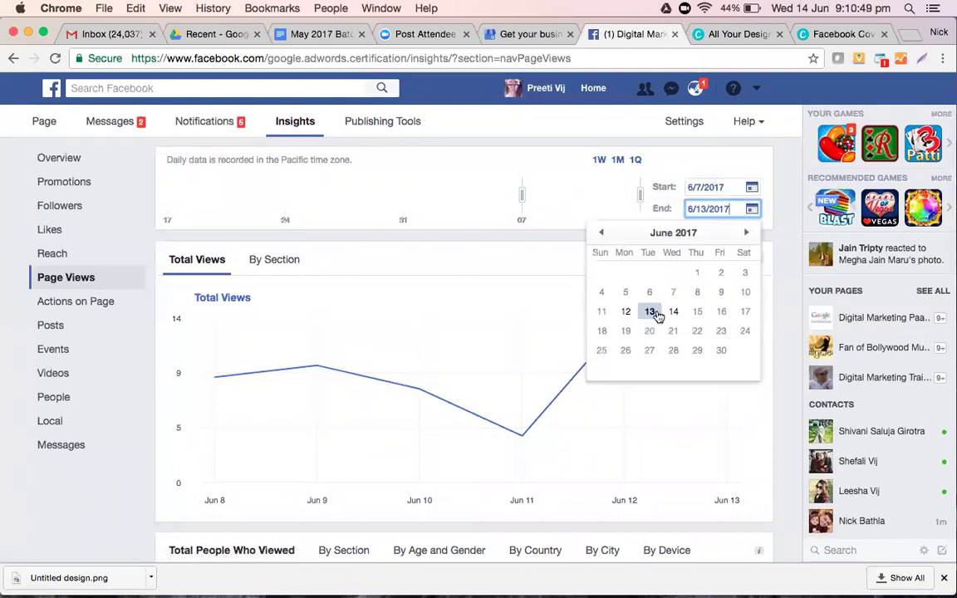
{"action": "left_click", "coordinate": [785, 236]}
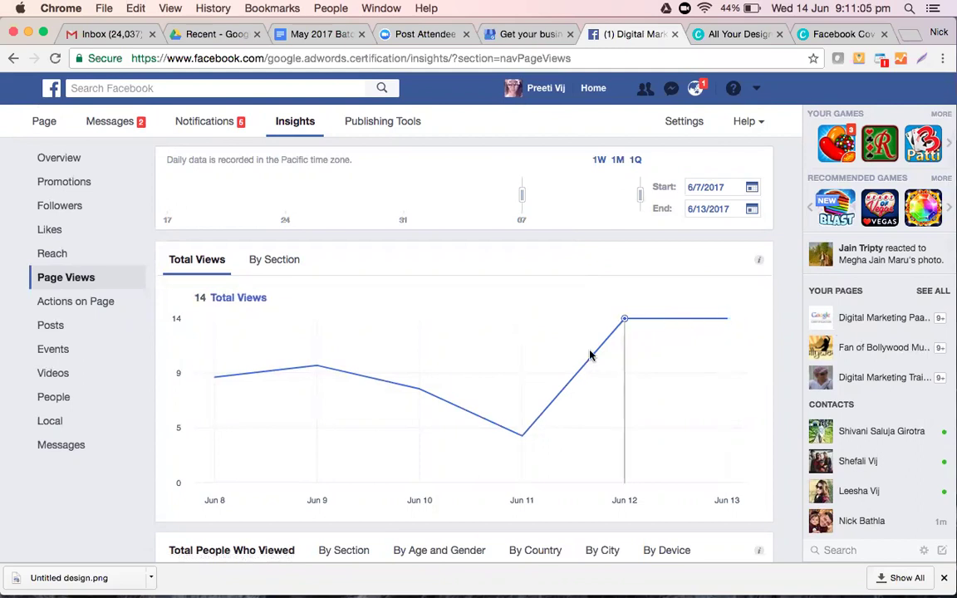
{"action": "scroll", "coordinate": [590, 355], "scroll_direction": "down", "scroll_amount": 10}
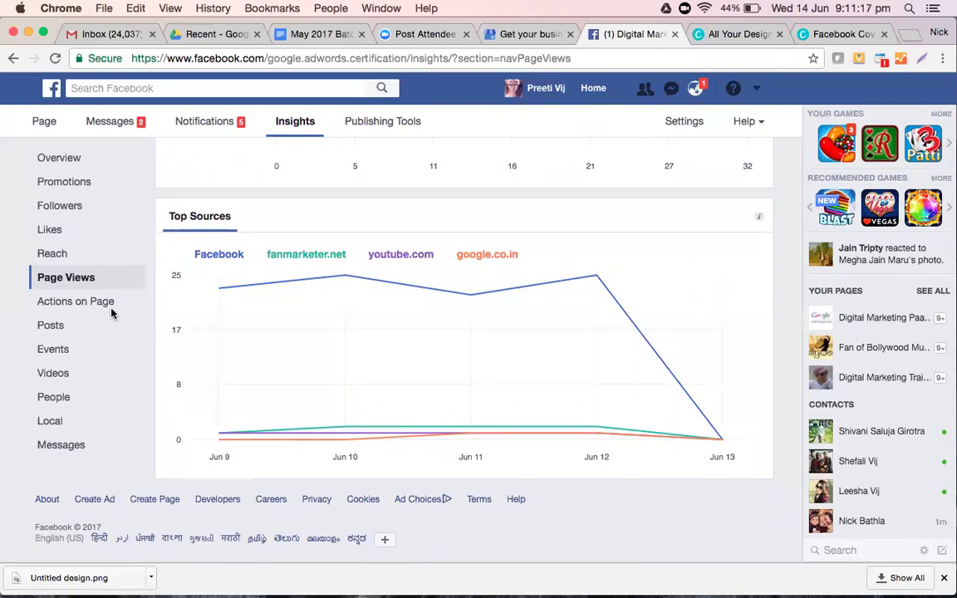
- Open the Actions on Page insights and examine the Total Actions on Page values for Jun 12 and Jun 13
{"action": "left_click", "coordinate": [75, 302]}
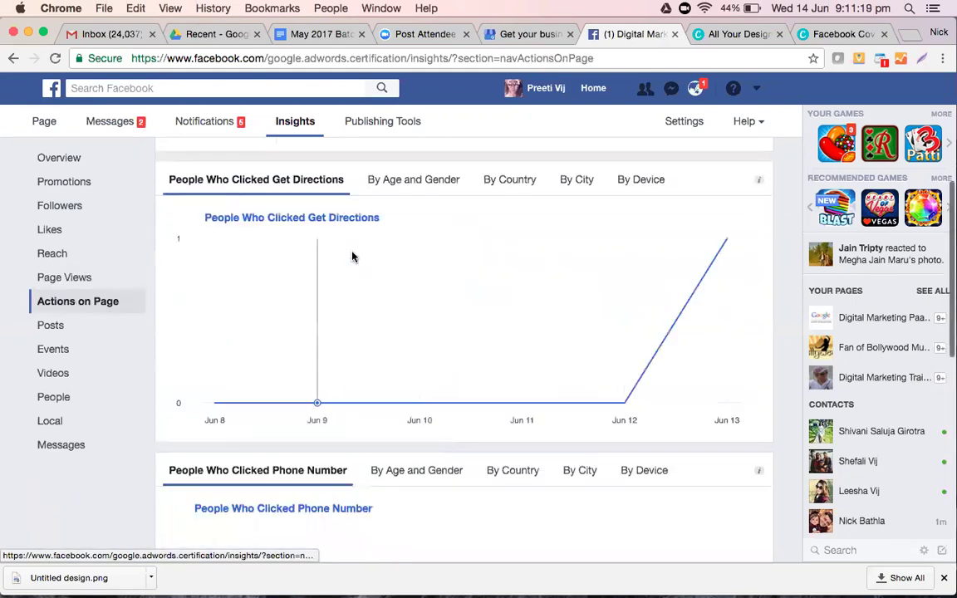
{"action": "scroll", "coordinate": [354, 258], "scroll_direction": "up", "scroll_amount": 4}
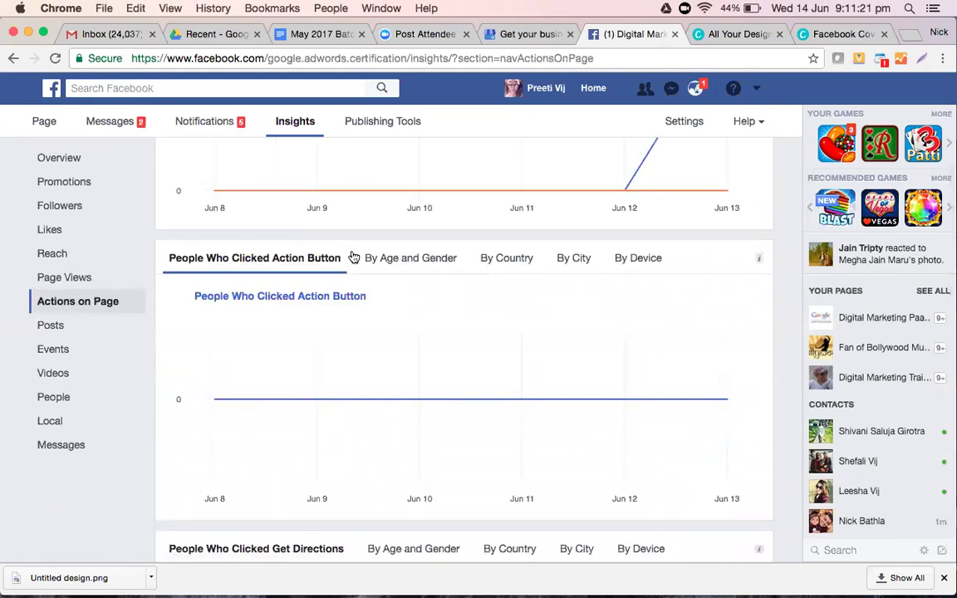
{"action": "scroll", "coordinate": [352, 257], "scroll_direction": "up", "scroll_amount": 6}
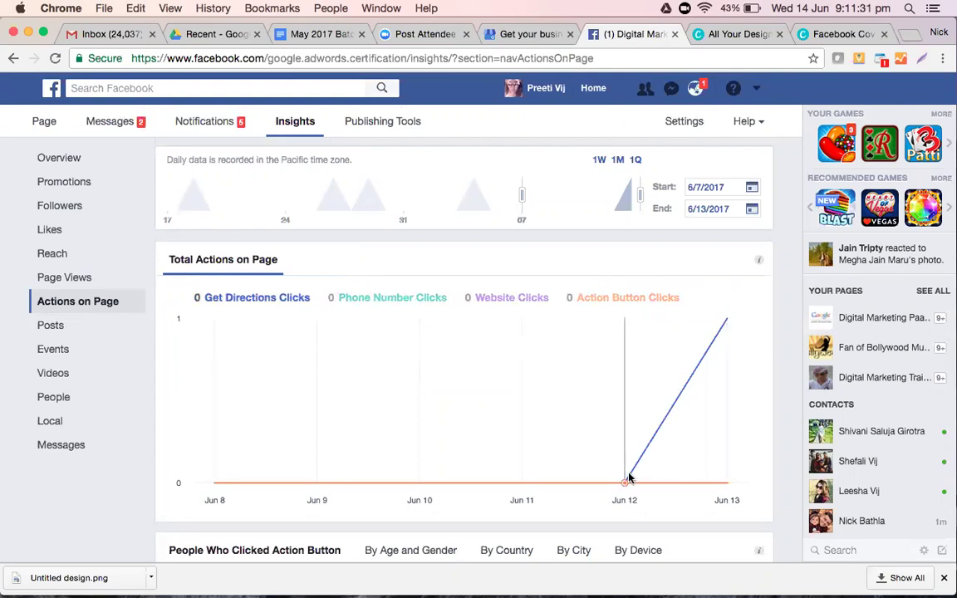
{"action": "mouse_move", "coordinate": [719, 335]}
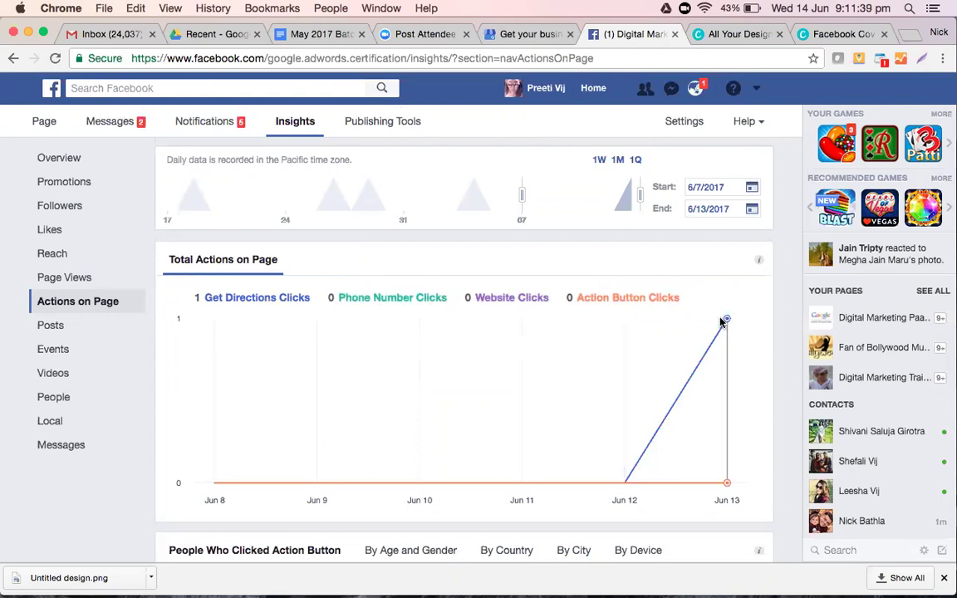
- Examine the action button, Get Directions, phone number and website click charts, breaking down Get Directions clicks by age and gender
{"action": "scroll", "coordinate": [680, 341], "scroll_direction": "down", "scroll_amount": 5}
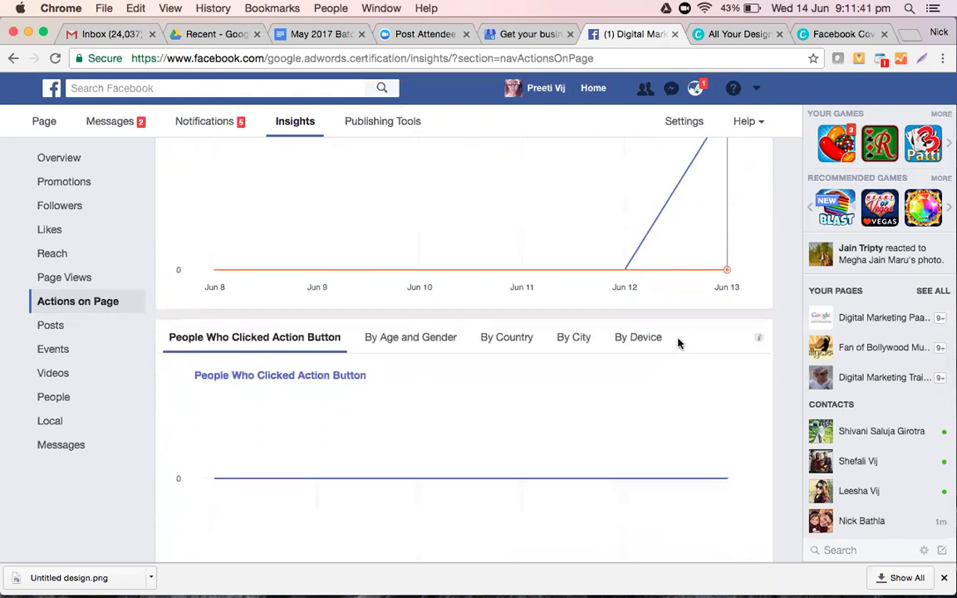
{"action": "scroll", "coordinate": [678, 343], "scroll_direction": "down", "scroll_amount": 3}
{"action": "scroll", "coordinate": [678, 344], "scroll_direction": "up", "scroll_amount": 2}
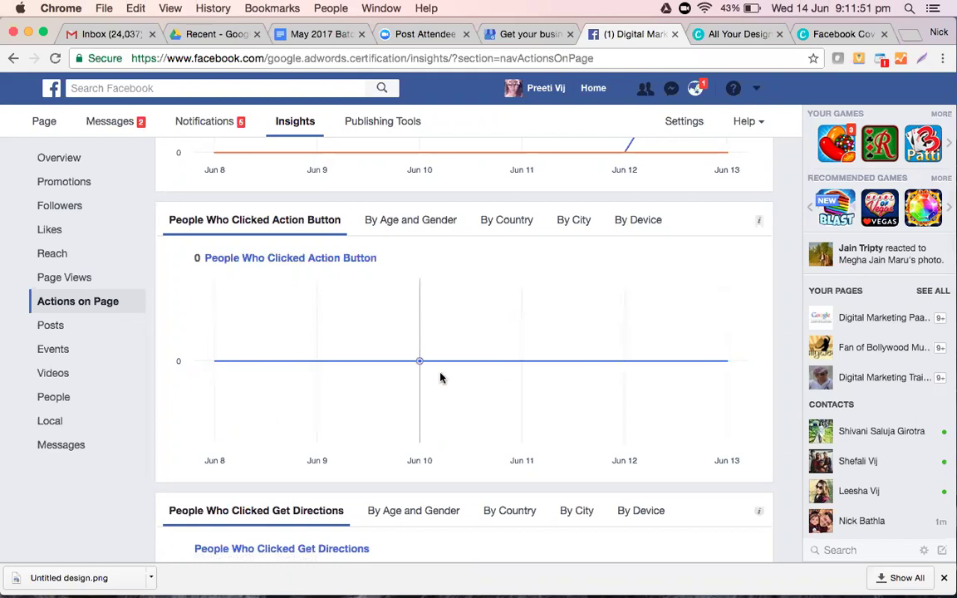
{"action": "scroll", "coordinate": [440, 375], "scroll_direction": "down", "scroll_amount": 5}
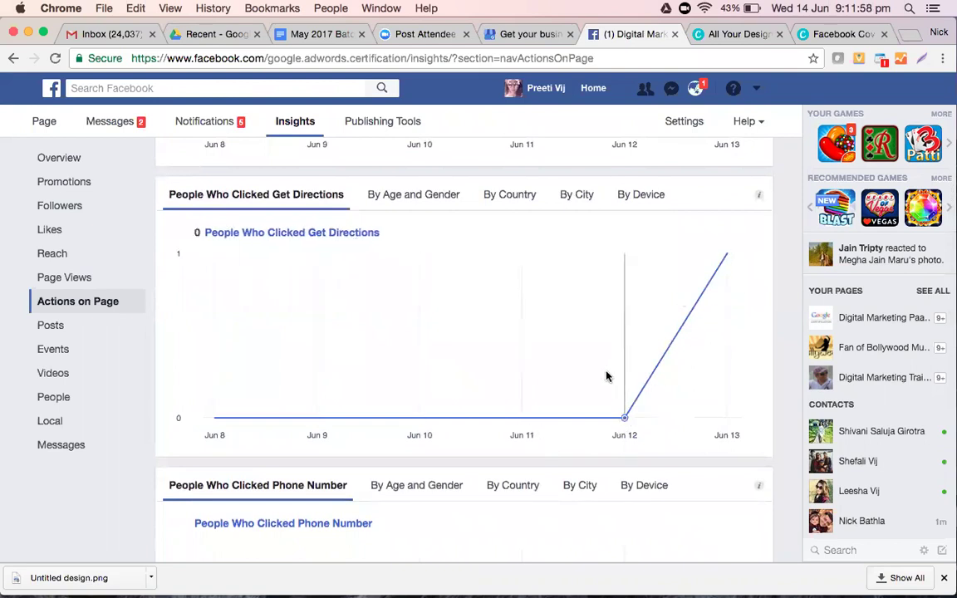
{"action": "left_click", "coordinate": [430, 197]}
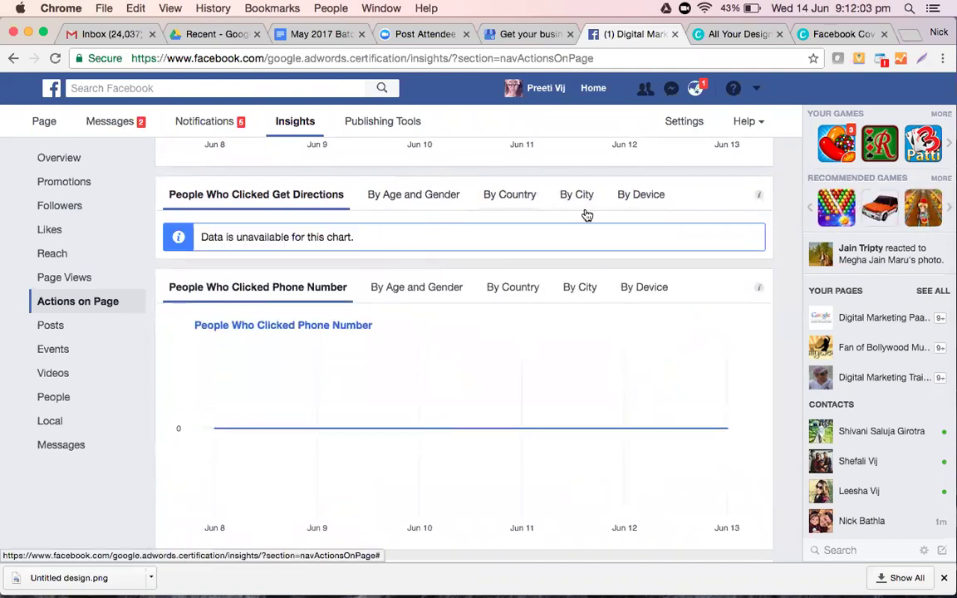
{"action": "scroll", "coordinate": [438, 407], "scroll_direction": "down", "scroll_amount": 5}
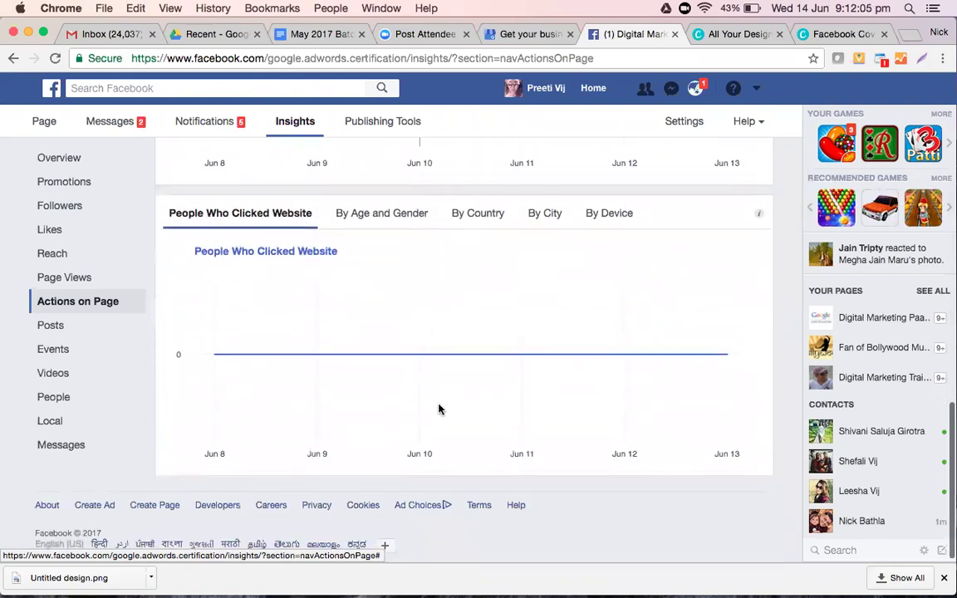
{"action": "scroll", "coordinate": [440, 409], "scroll_direction": "down", "scroll_amount": 1}
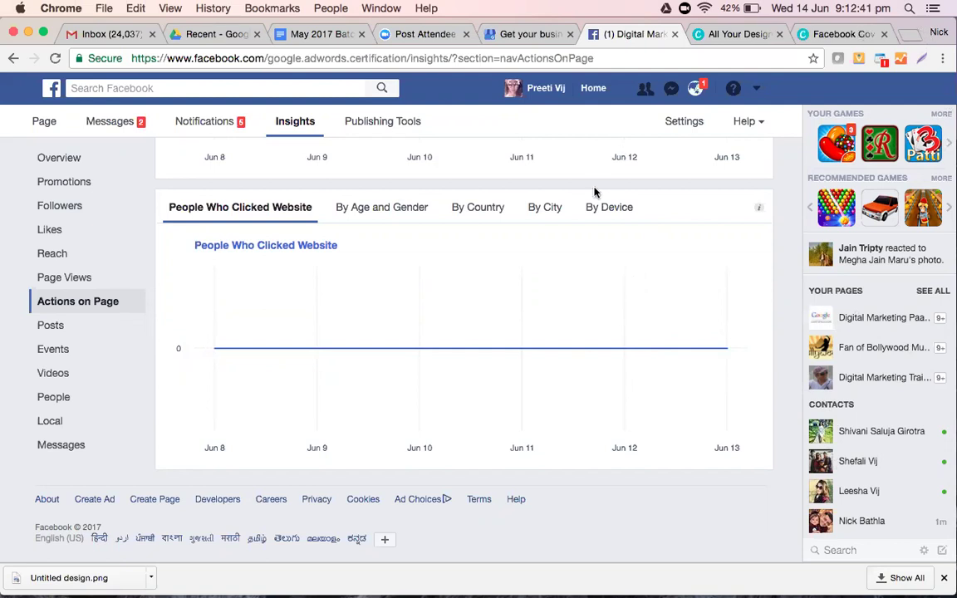
- Open the Posts insights and examine when fans are online by day and time, and the All Posts Published list
{"action": "left_click", "coordinate": [50, 326]}
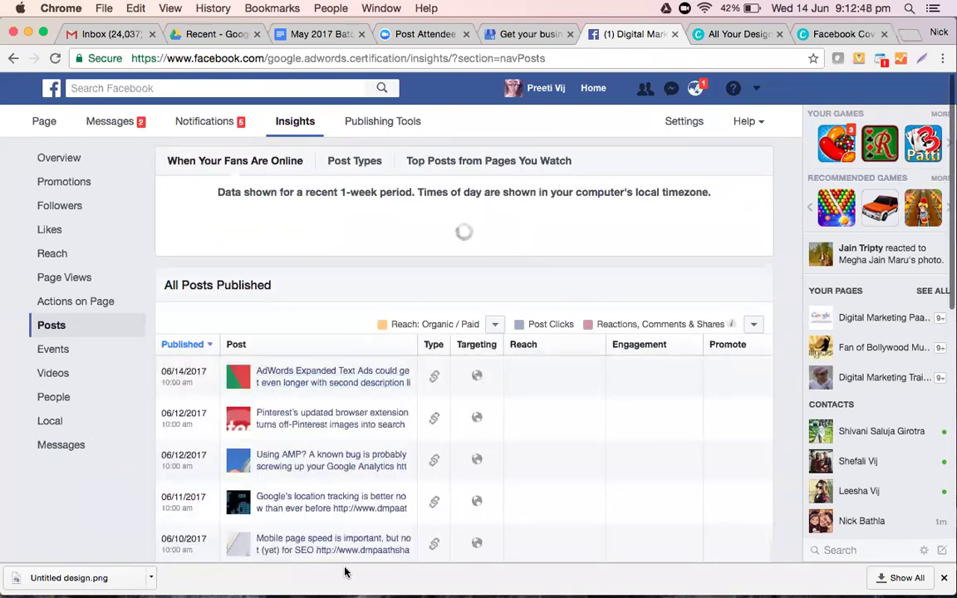
{"action": "scroll", "coordinate": [411, 438], "scroll_direction": "down", "scroll_amount": 1}
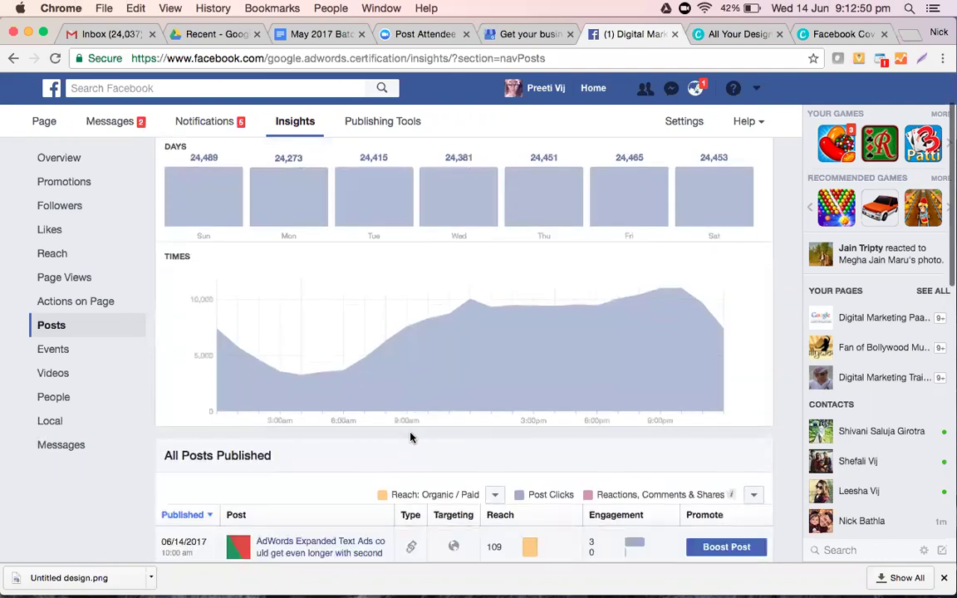
{"action": "scroll", "coordinate": [411, 438], "scroll_direction": "down", "scroll_amount": 2}
{"action": "scroll", "coordinate": [410, 438], "scroll_direction": "up", "scroll_amount": 4}
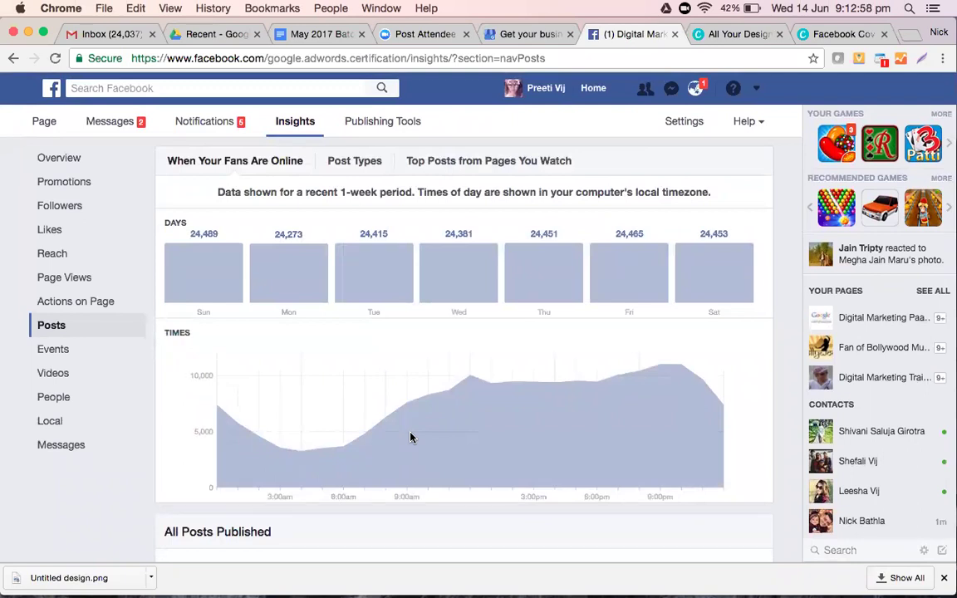
{"action": "scroll", "coordinate": [410, 438], "scroll_direction": "down", "scroll_amount": 1}
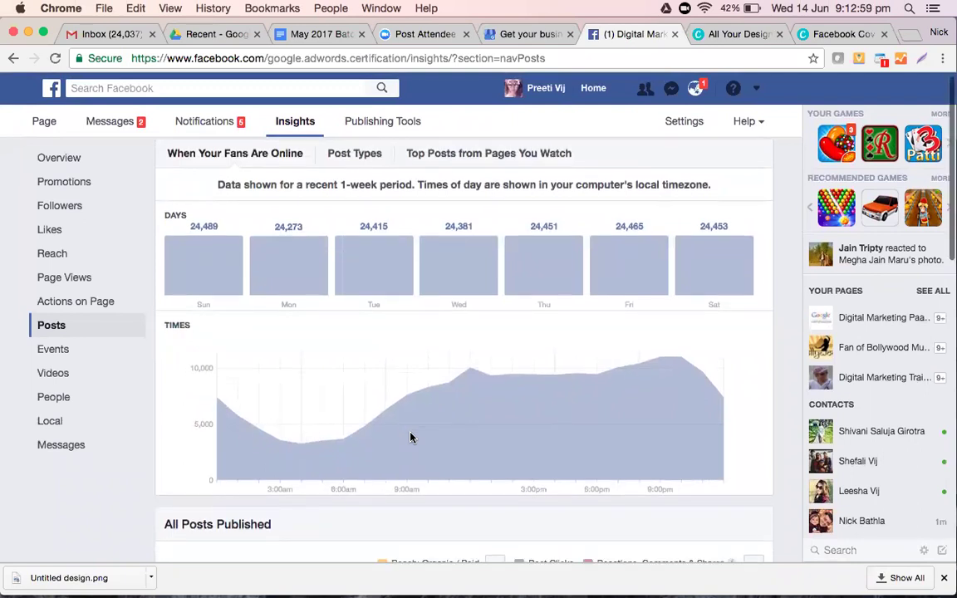
{"action": "scroll", "coordinate": [410, 438], "scroll_direction": "down", "scroll_amount": 5}
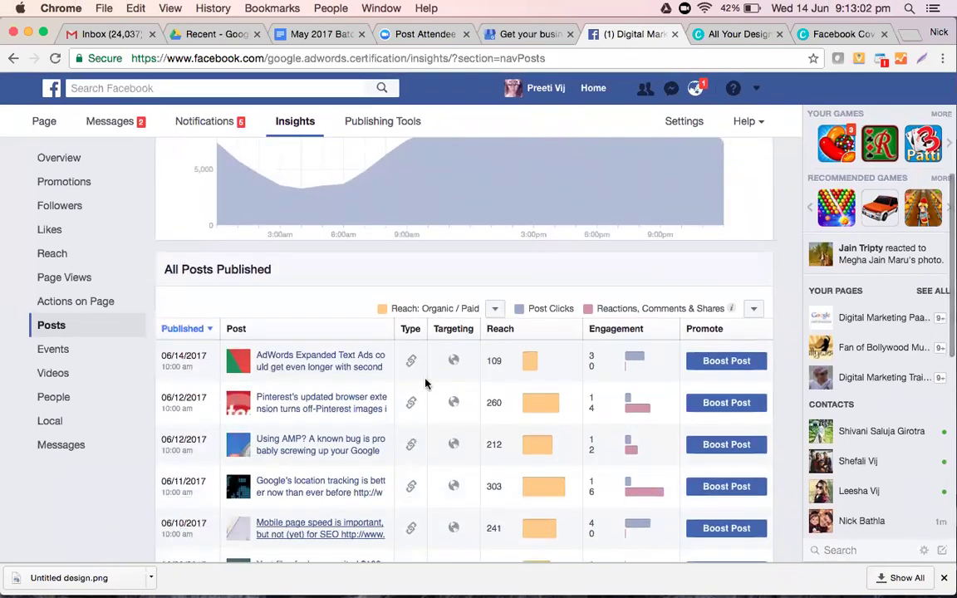
{"action": "scroll", "coordinate": [591, 251], "scroll_direction": "down", "scroll_amount": 3}
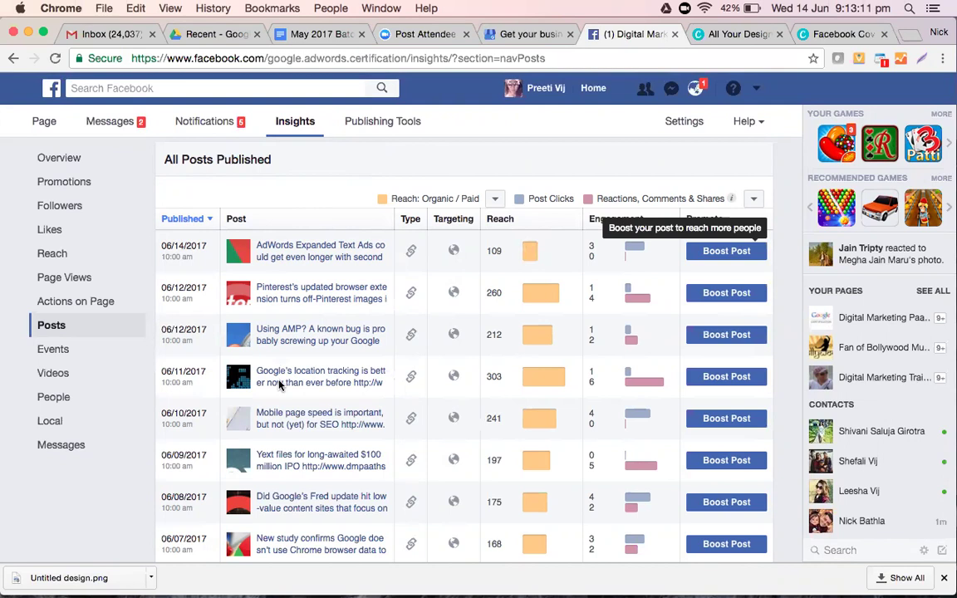
- Look back over the charts of when fans are online, and open the Events insights
{"action": "scroll", "coordinate": [279, 384], "scroll_direction": "up", "scroll_amount": 3}
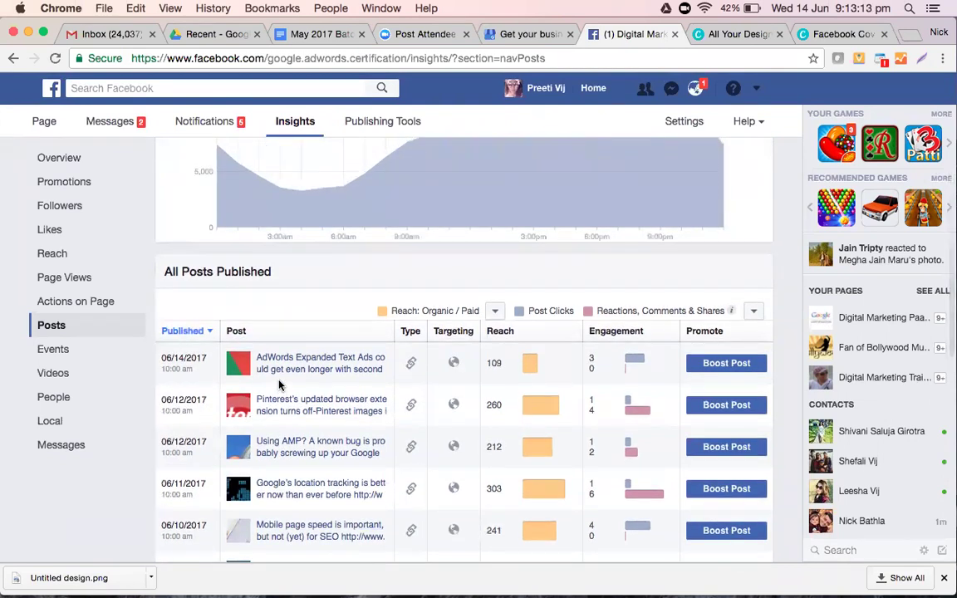
{"action": "scroll", "coordinate": [279, 384], "scroll_direction": "up", "scroll_amount": 5}
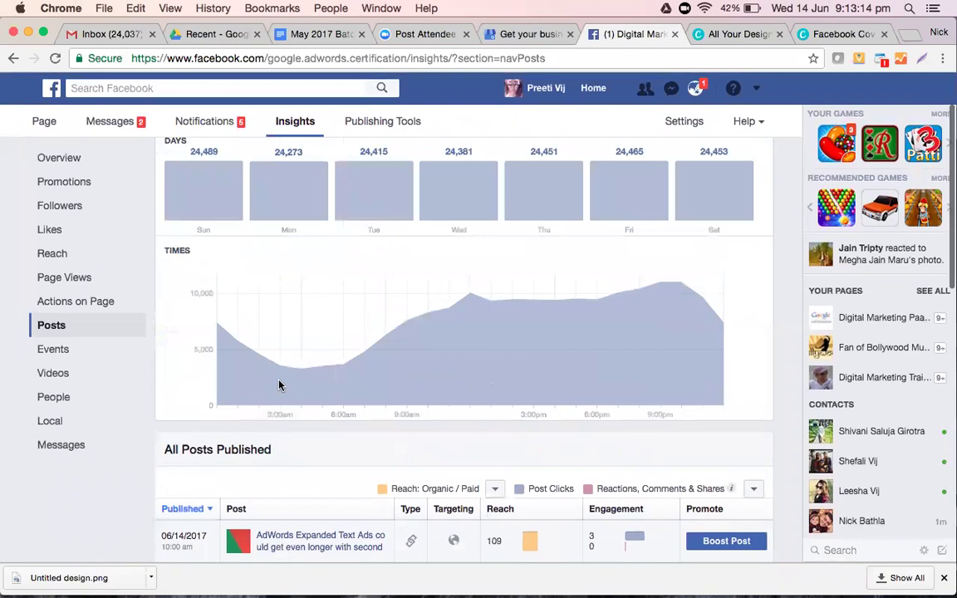
{"action": "scroll", "coordinate": [279, 384], "scroll_direction": "up", "scroll_amount": 2}
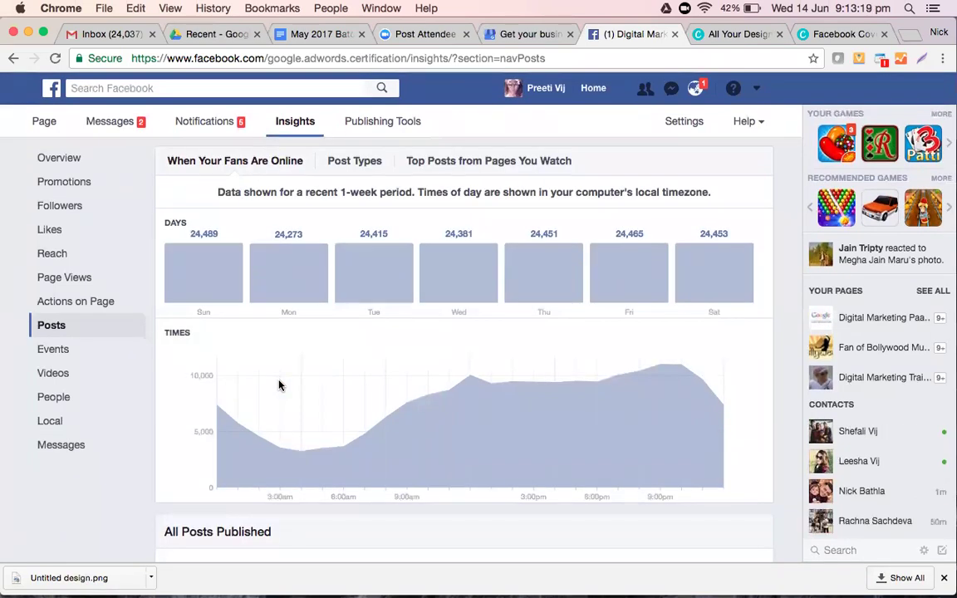
{"action": "left_click", "coordinate": [55, 349]}
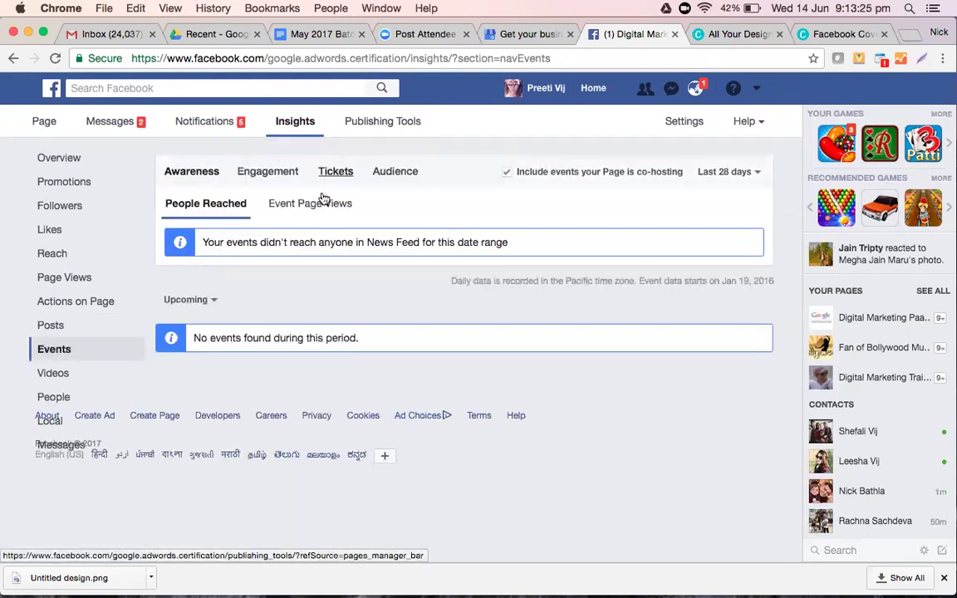
- Open the Videos insights and examine the Performance metrics and the Minutes Viewed chart for the last 7 days
{"action": "left_click", "coordinate": [49, 384]}
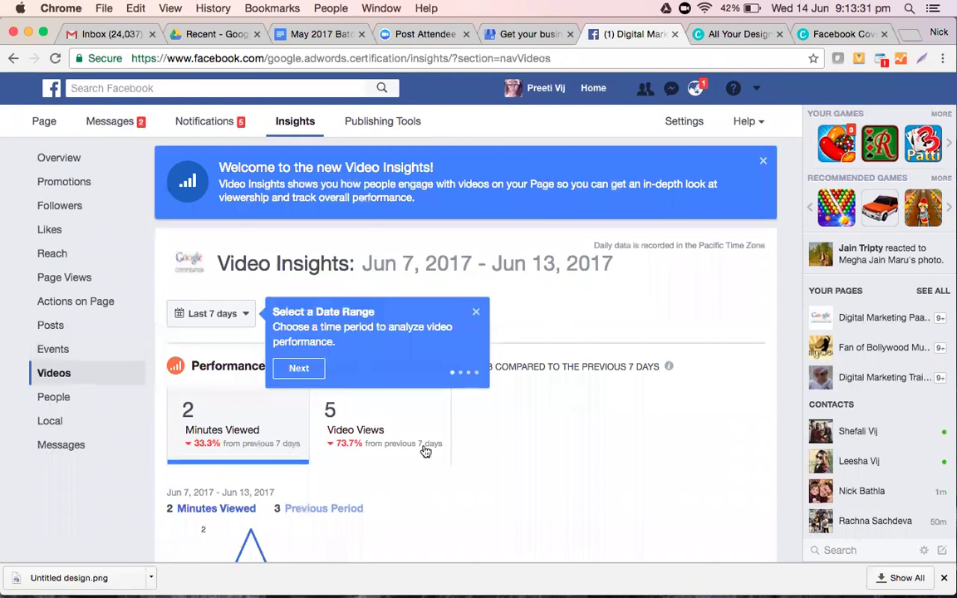
{"action": "scroll", "coordinate": [574, 426], "scroll_direction": "down", "scroll_amount": 2}
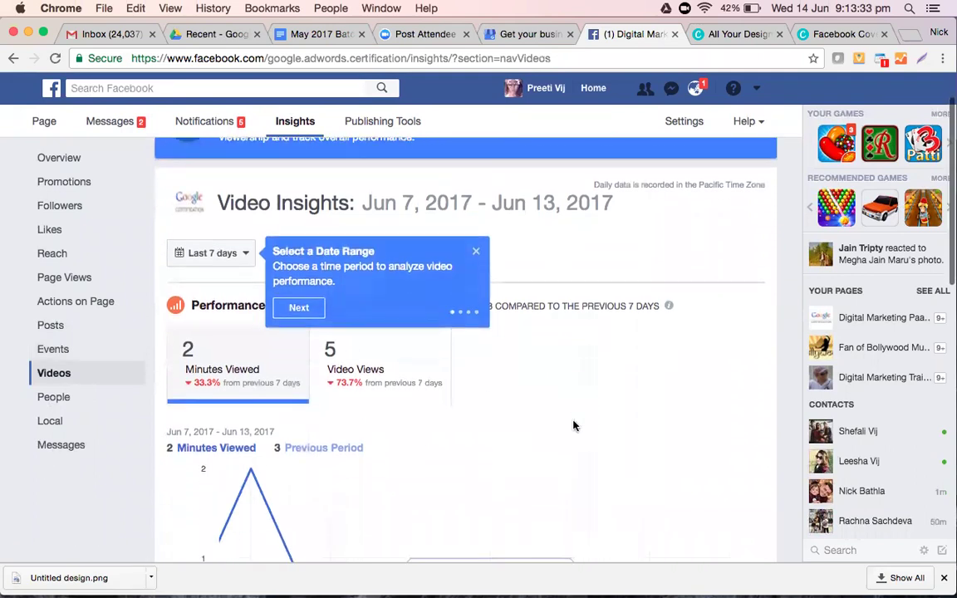
{"action": "scroll", "coordinate": [468, 376], "scroll_direction": "down", "scroll_amount": 3}
{"action": "scroll", "coordinate": [478, 318], "scroll_direction": "up", "scroll_amount": 4}
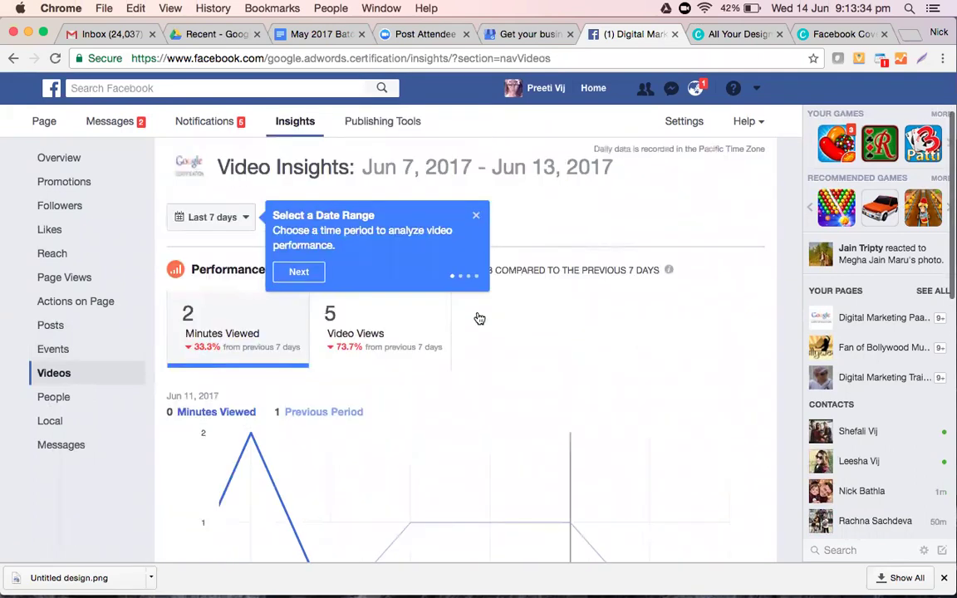
{"action": "scroll", "coordinate": [548, 356], "scroll_direction": "down", "scroll_amount": 2}
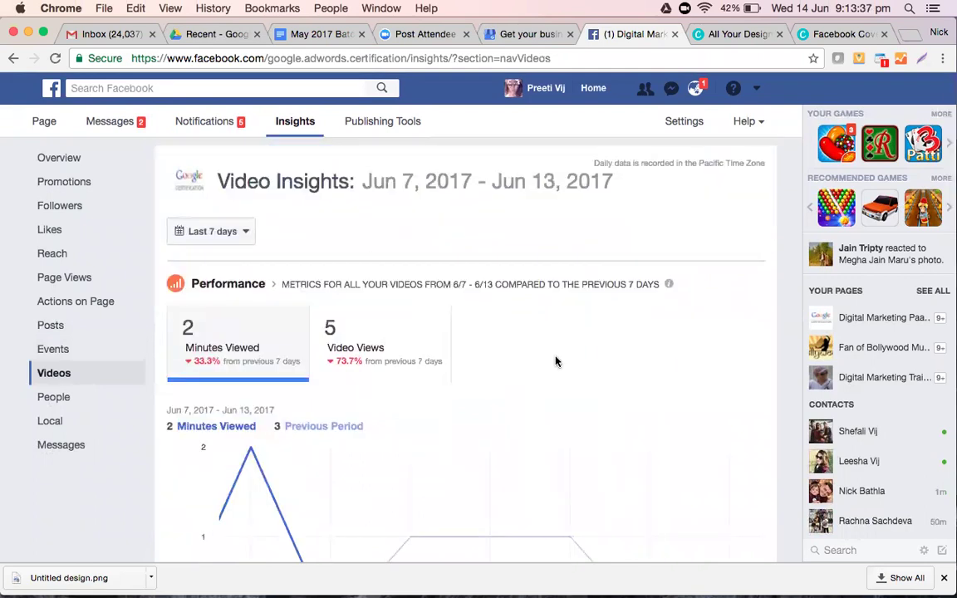
{"action": "scroll", "coordinate": [555, 362], "scroll_direction": "down", "scroll_amount": 3}
{"action": "scroll", "coordinate": [267, 246], "scroll_direction": "down", "scroll_amount": 2}
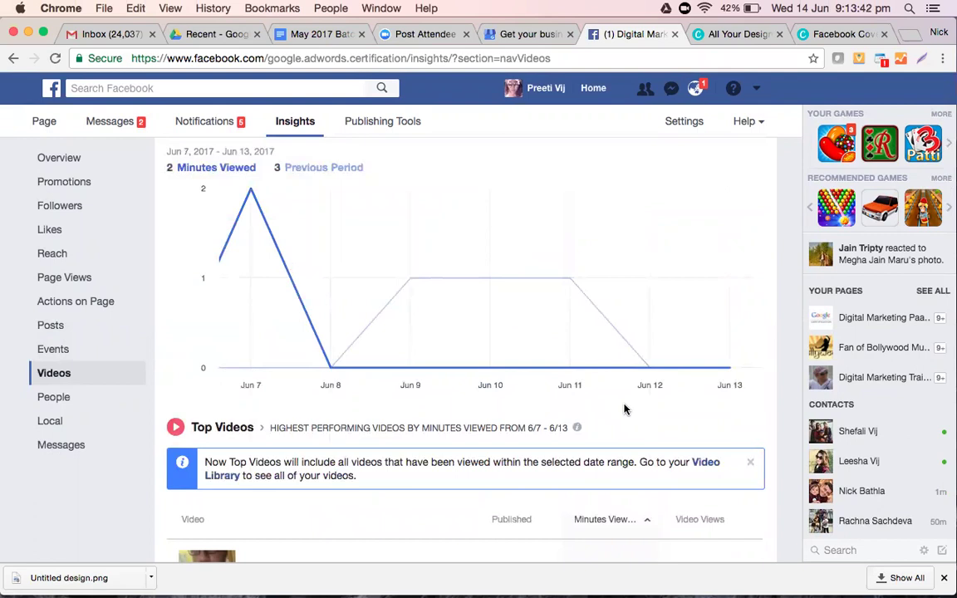
- Examine the Top Videos list with its minutes viewed and video views, and return to the Performance summary
{"action": "scroll", "coordinate": [627, 407], "scroll_direction": "up", "scroll_amount": 3}
{"action": "scroll", "coordinate": [626, 408], "scroll_direction": "down", "scroll_amount": 5}
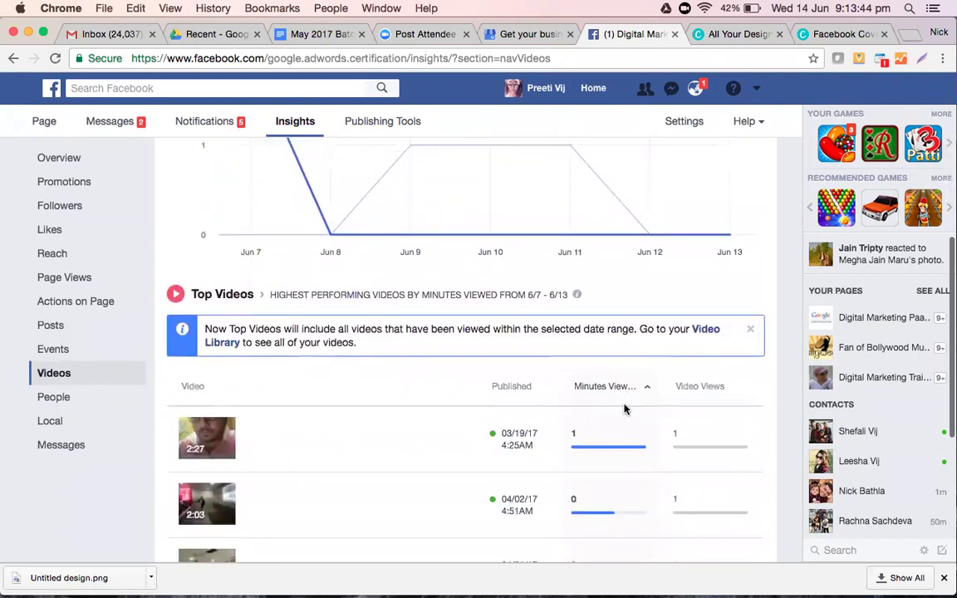
{"action": "scroll", "coordinate": [625, 408], "scroll_direction": "down", "scroll_amount": 6}
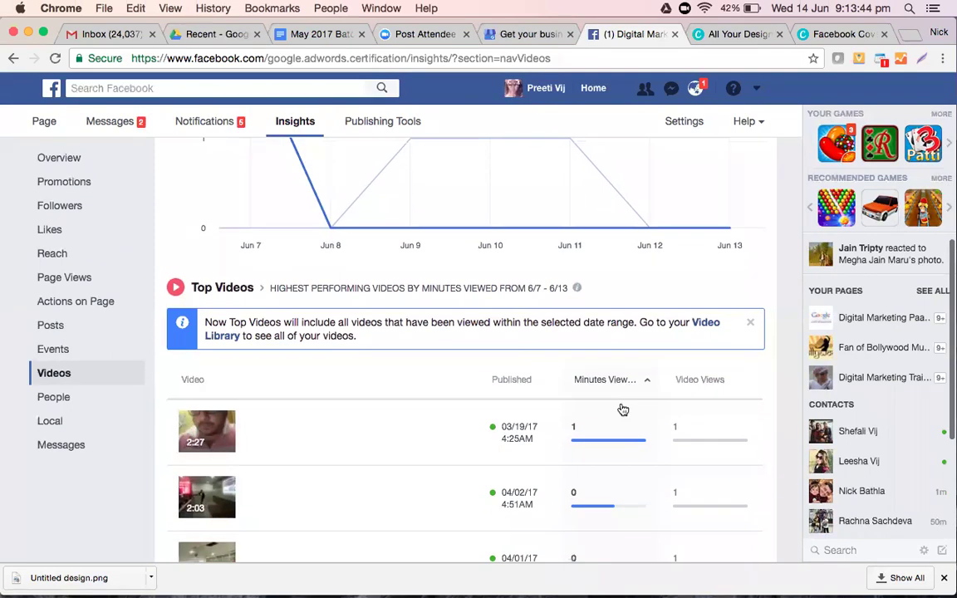
{"action": "scroll", "coordinate": [622, 408], "scroll_direction": "up", "scroll_amount": 6}
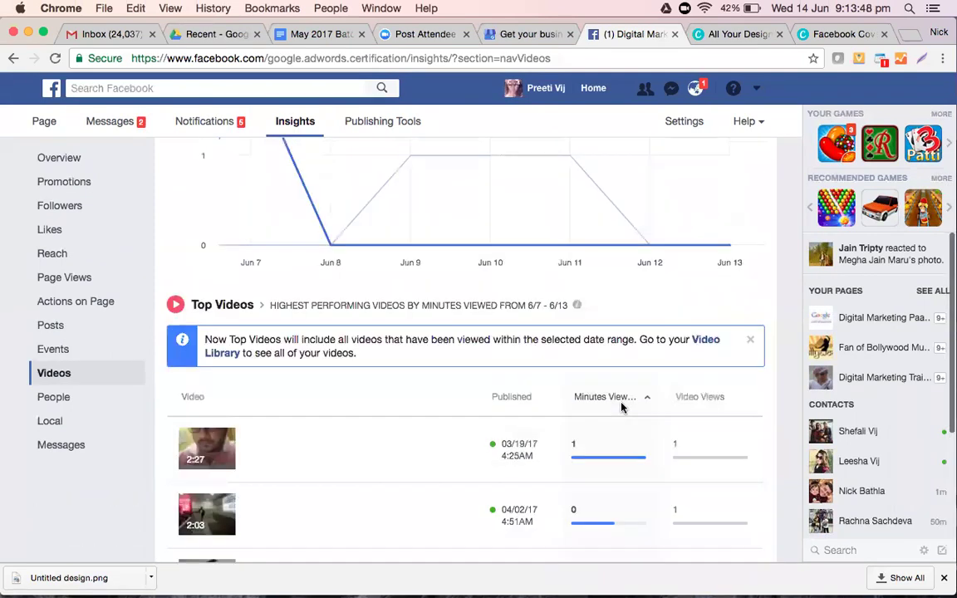
{"action": "scroll", "coordinate": [622, 407], "scroll_direction": "up", "scroll_amount": 4}
{"action": "scroll", "coordinate": [83, 466], "scroll_direction": "up", "scroll_amount": 4}
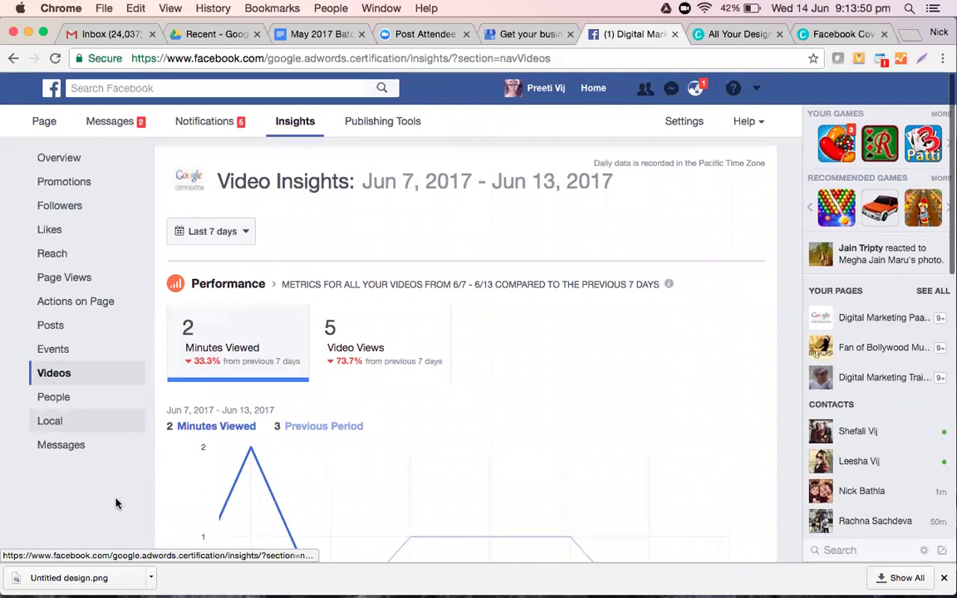
- Open the People insights and examine the age and gender breakdown of the Page's fans
{"action": "left_click", "coordinate": [55, 398]}
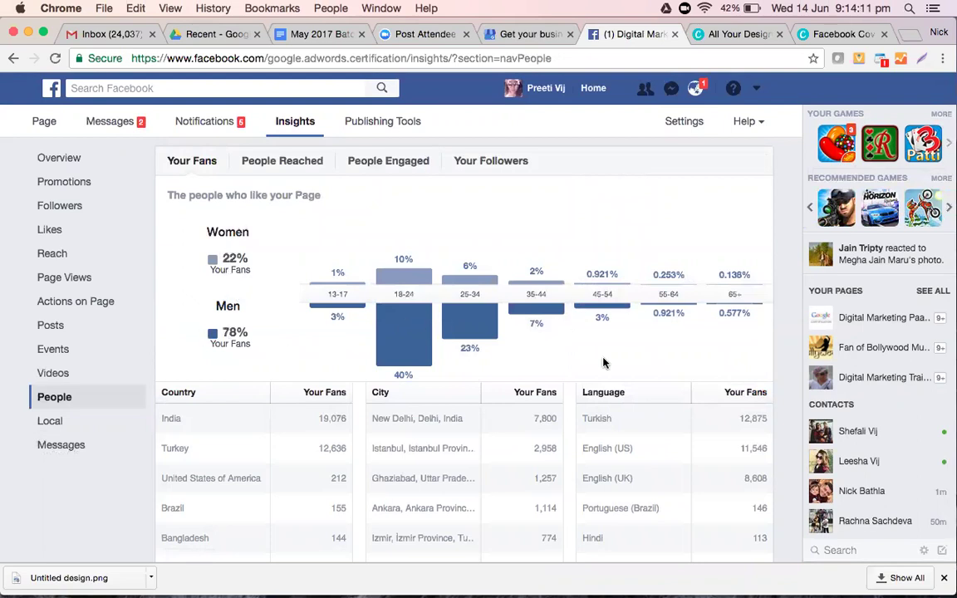
{"action": "scroll", "coordinate": [605, 361], "scroll_direction": "down", "scroll_amount": 2}
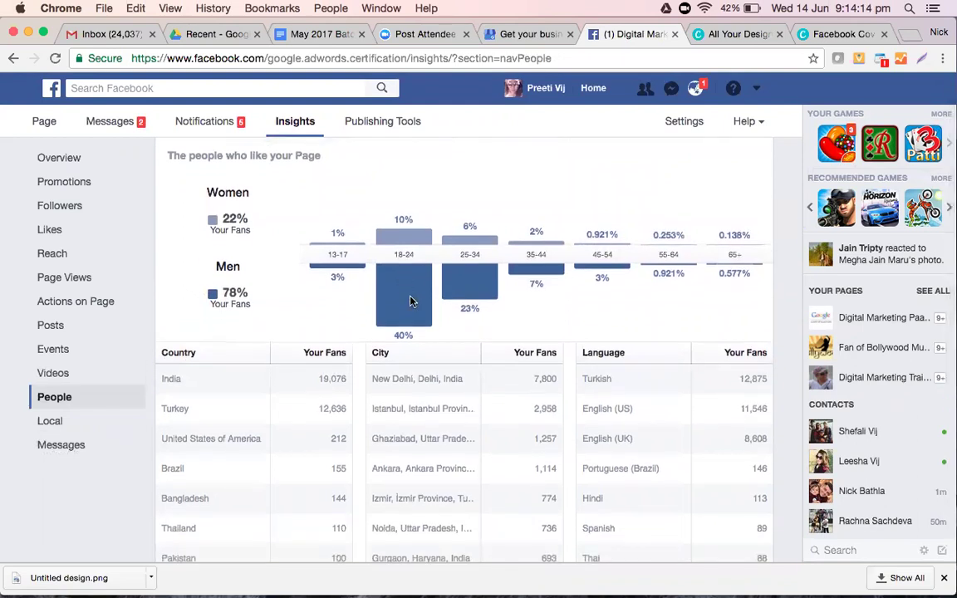
{"action": "mouse_move", "coordinate": [407, 297]}
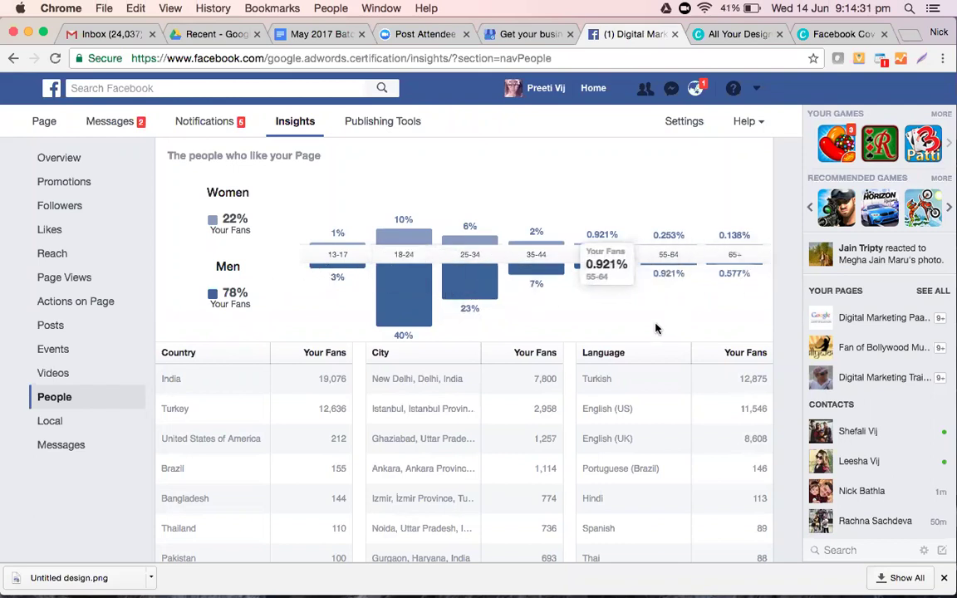
- Examine the tables of fans by country, city and language, and return to the age and gender chart
{"action": "scroll", "coordinate": [656, 329], "scroll_direction": "down", "scroll_amount": 3}
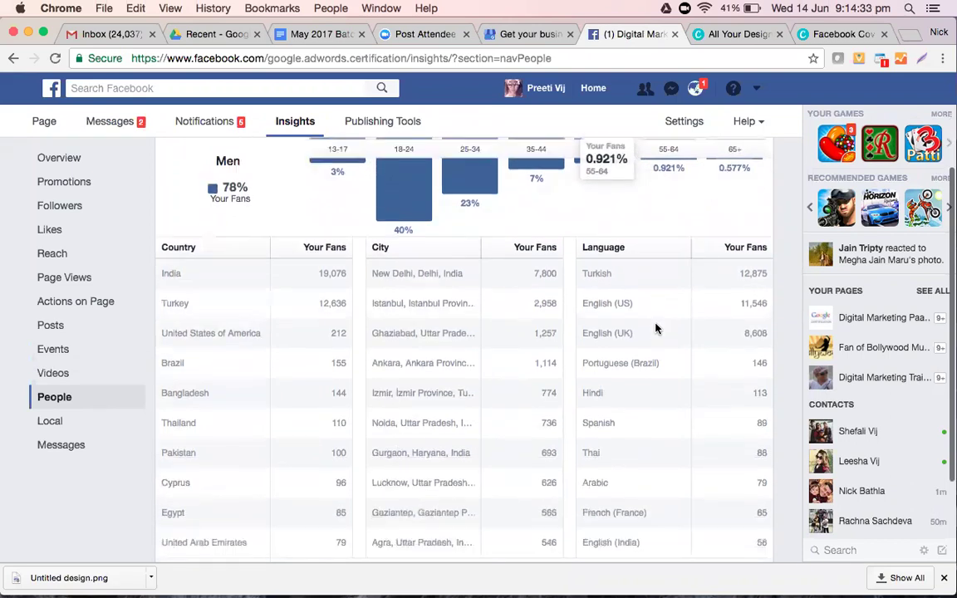
{"action": "scroll", "coordinate": [655, 327], "scroll_direction": "down", "scroll_amount": 1}
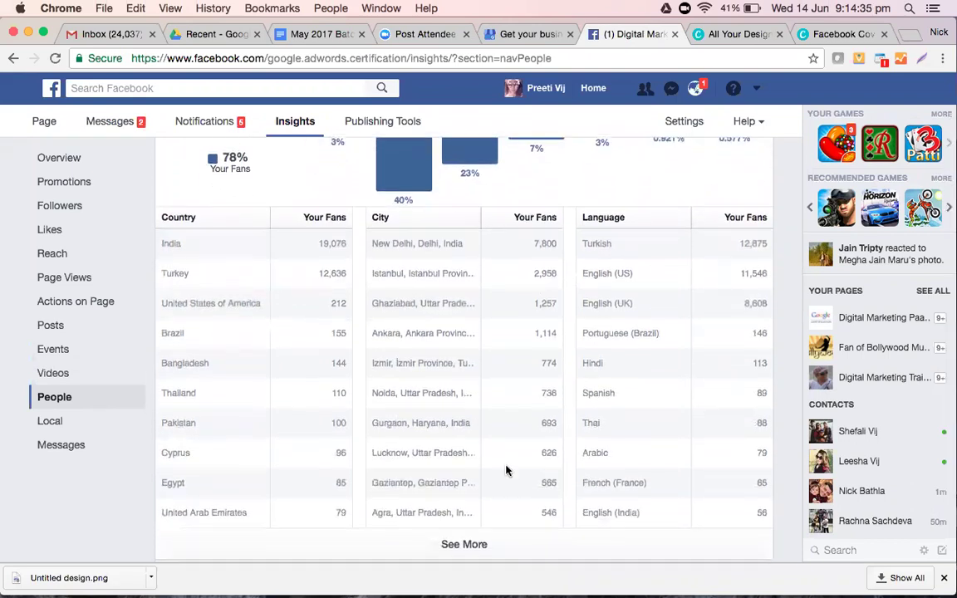
{"action": "scroll", "coordinate": [586, 479], "scroll_direction": "down", "scroll_amount": 1}
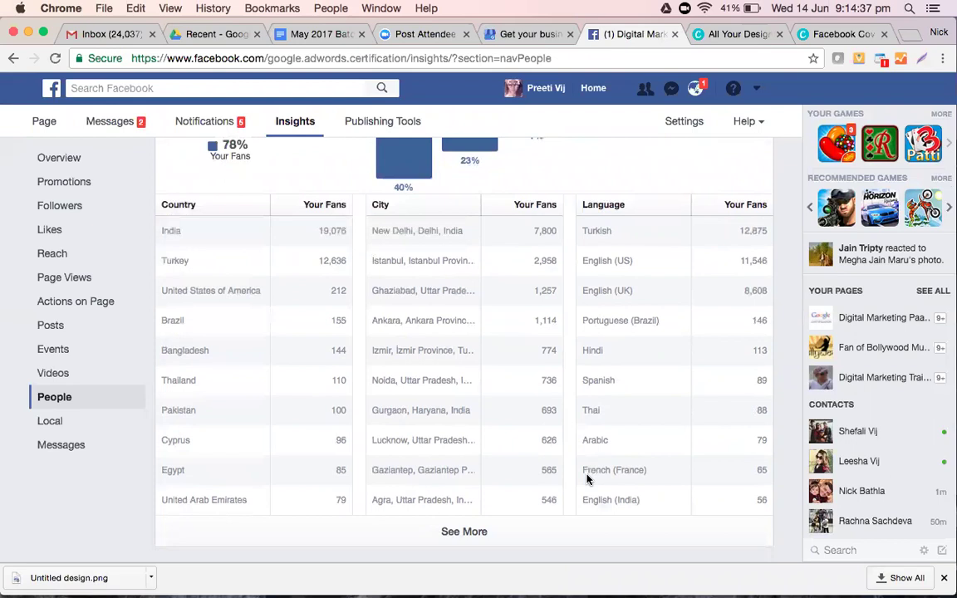
{"action": "scroll", "coordinate": [587, 478], "scroll_direction": "down", "scroll_amount": 2}
{"action": "scroll", "coordinate": [588, 474], "scroll_direction": "up", "scroll_amount": 3}
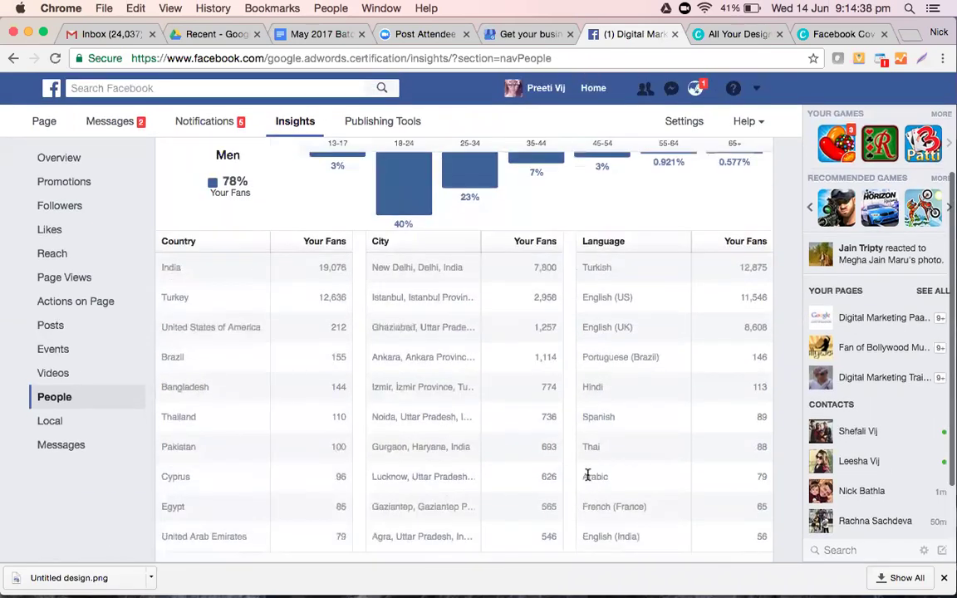
{"action": "scroll", "coordinate": [588, 477], "scroll_direction": "up", "scroll_amount": 5}
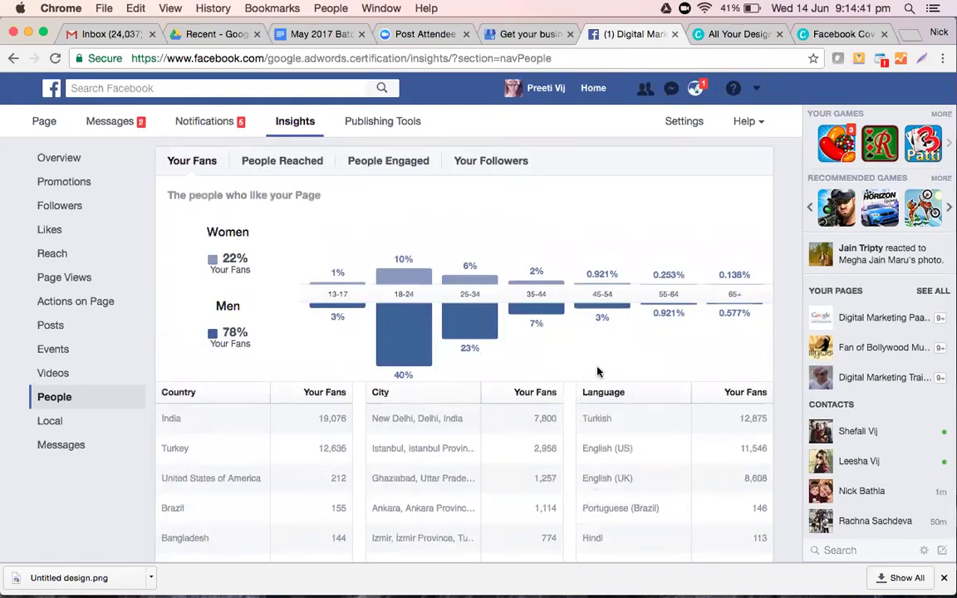
{"action": "scroll", "coordinate": [598, 372], "scroll_direction": "down", "scroll_amount": 3}
{"action": "scroll", "coordinate": [598, 371], "scroll_direction": "up", "scroll_amount": 3}
- Open the Local insights and look over the map of the area around the business and its date range and radius options
{"action": "left_click", "coordinate": [50, 423]}
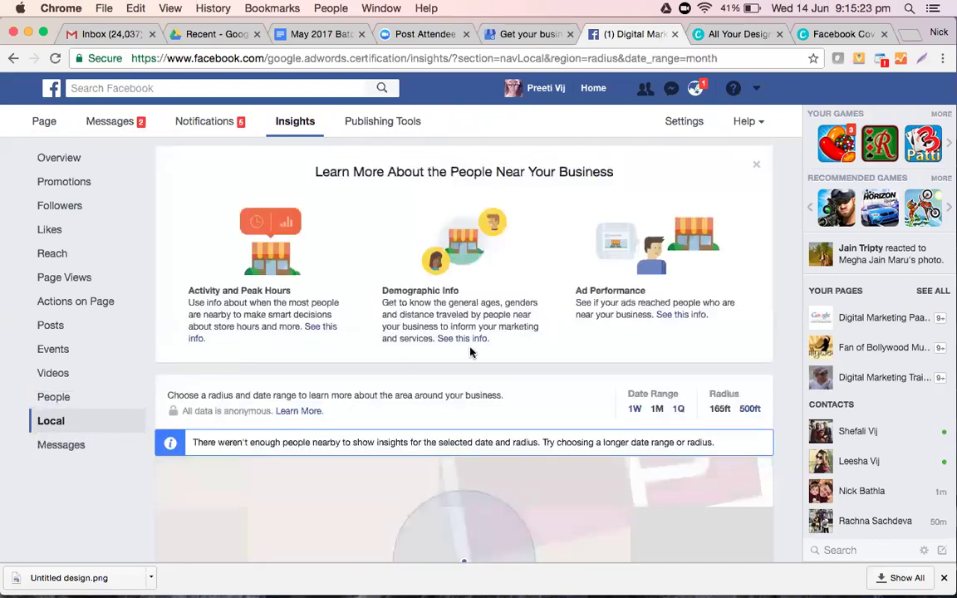
{"action": "scroll", "coordinate": [471, 352], "scroll_direction": "down", "scroll_amount": 3}
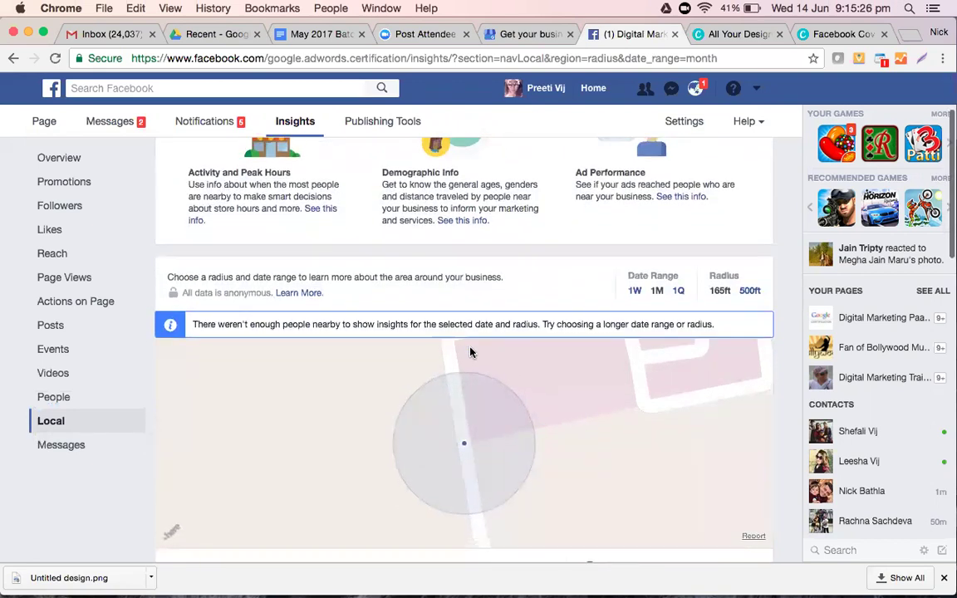
{"action": "scroll", "coordinate": [470, 352], "scroll_direction": "down", "scroll_amount": 3}
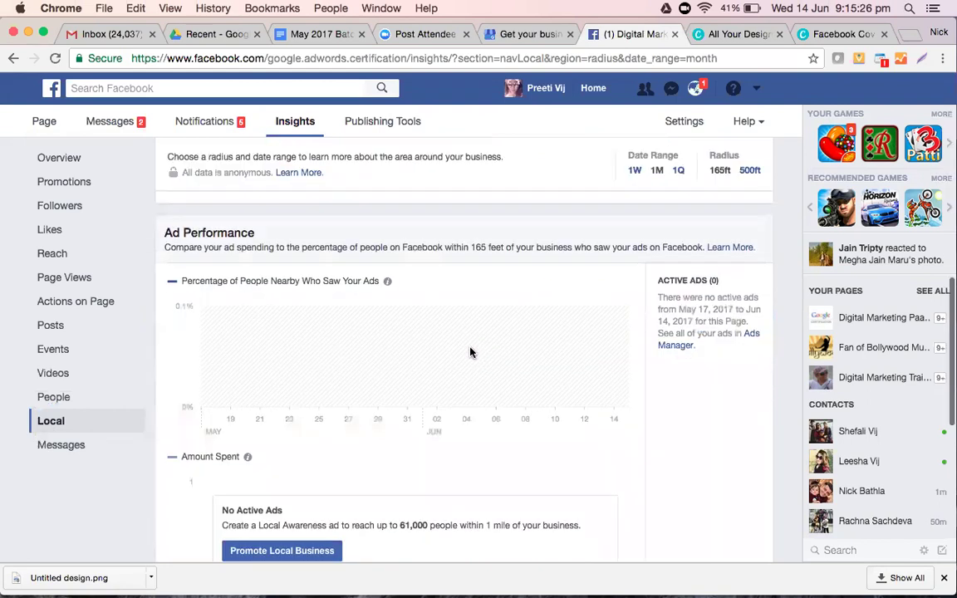
{"action": "scroll", "coordinate": [471, 352], "scroll_direction": "up", "scroll_amount": 3}
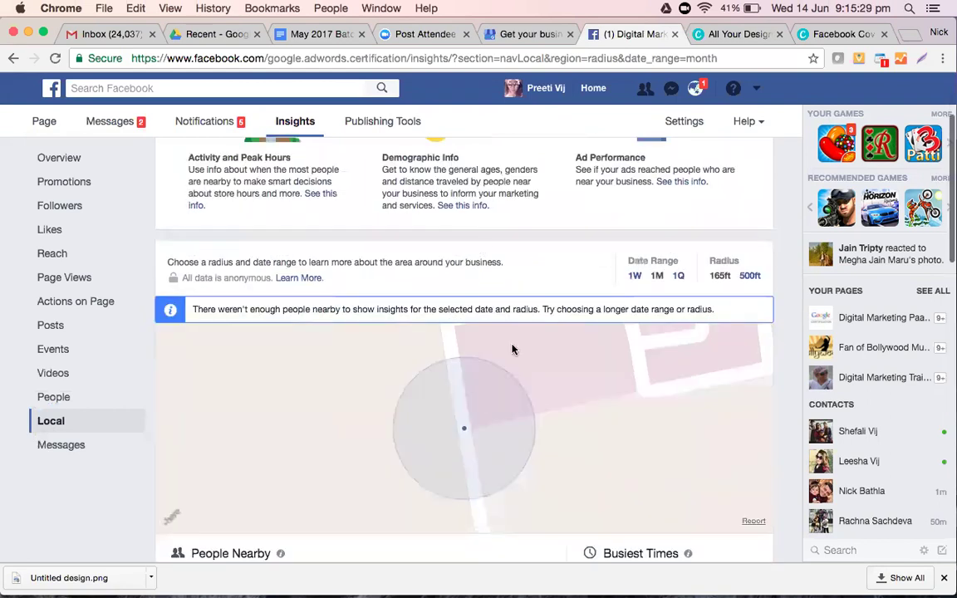
{"action": "scroll", "coordinate": [512, 349], "scroll_direction": "down", "scroll_amount": 3}
{"action": "scroll", "coordinate": [512, 350], "scroll_direction": "up", "scroll_amount": 2}
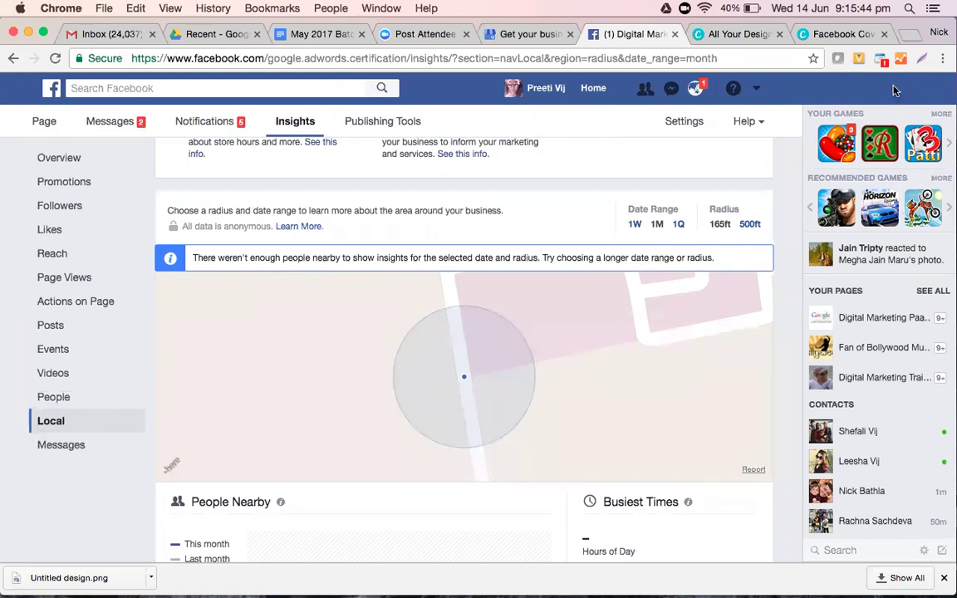
- Examine the People Nearby, Busiest Times and Ad Performance sections of the Local insights
{"action": "scroll", "coordinate": [790, 102], "scroll_direction": "down", "scroll_amount": 1}
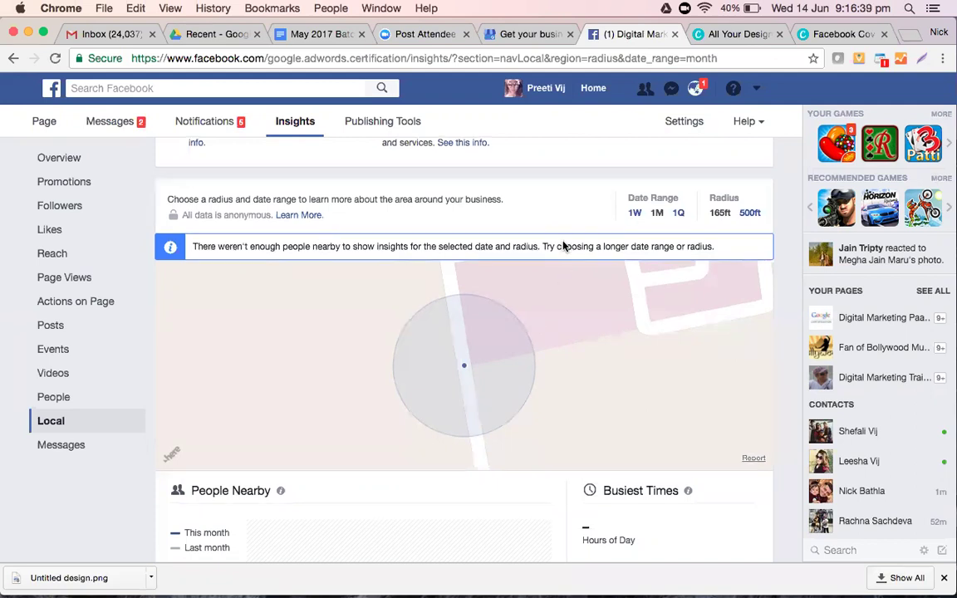
{"action": "scroll", "coordinate": [563, 246], "scroll_direction": "down", "scroll_amount": 2}
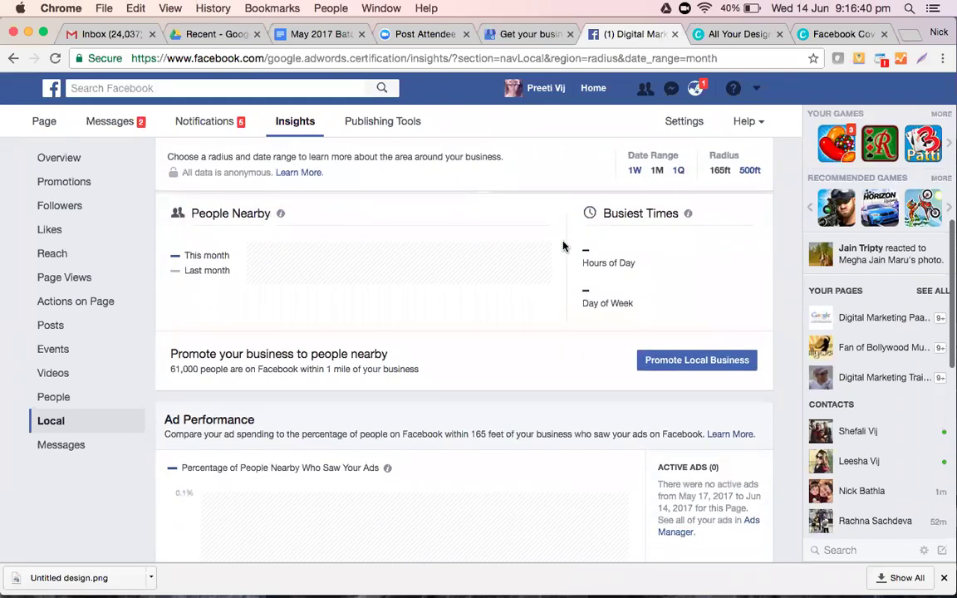
{"action": "scroll", "coordinate": [563, 246], "scroll_direction": "down", "scroll_amount": 5}
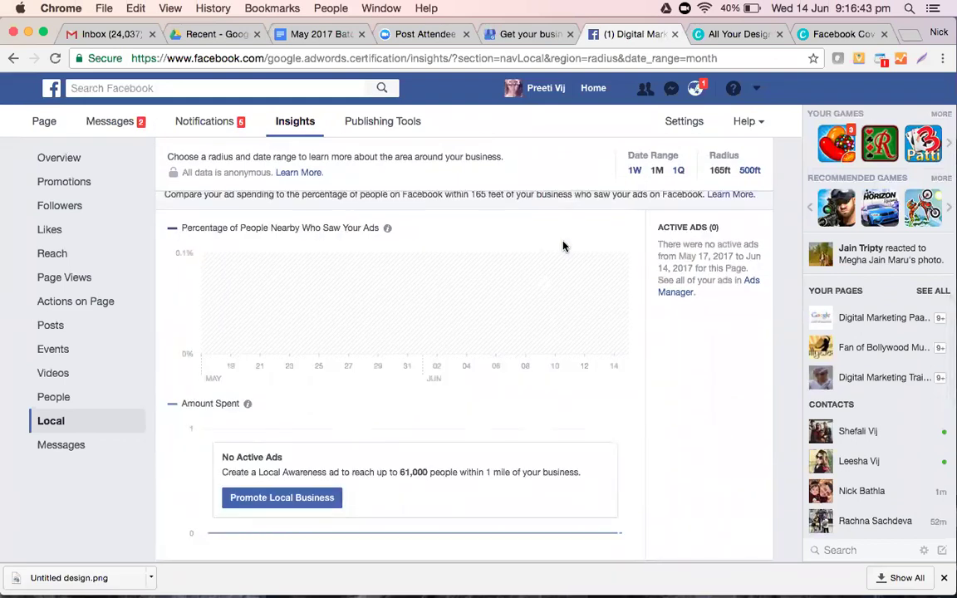
{"action": "scroll", "coordinate": [563, 245], "scroll_direction": "up", "scroll_amount": 4}
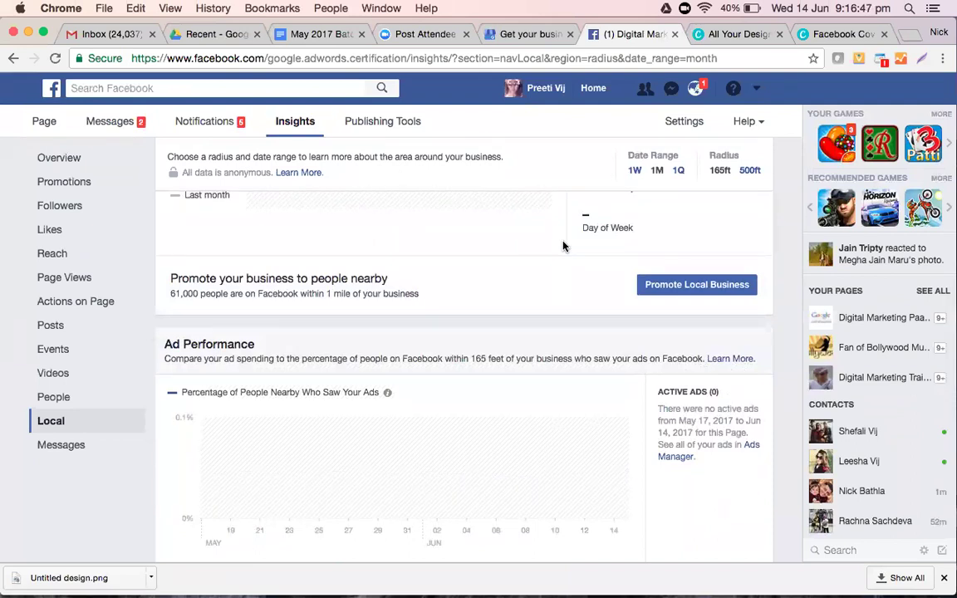
- Open the Messages insights and check the last point of the Total Conversations chart
{"action": "left_click", "coordinate": [63, 447]}
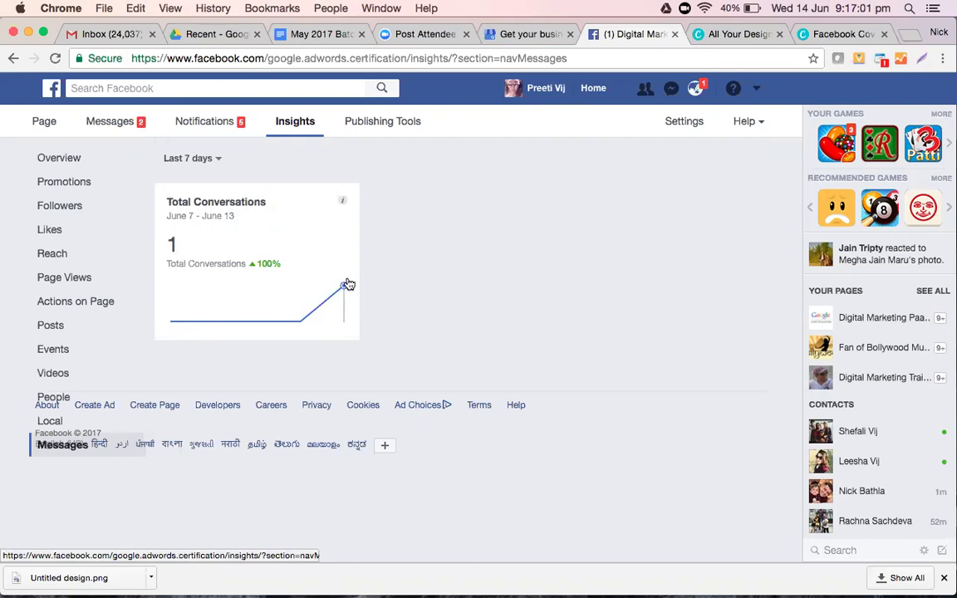
{"action": "mouse_move", "coordinate": [343, 289]}
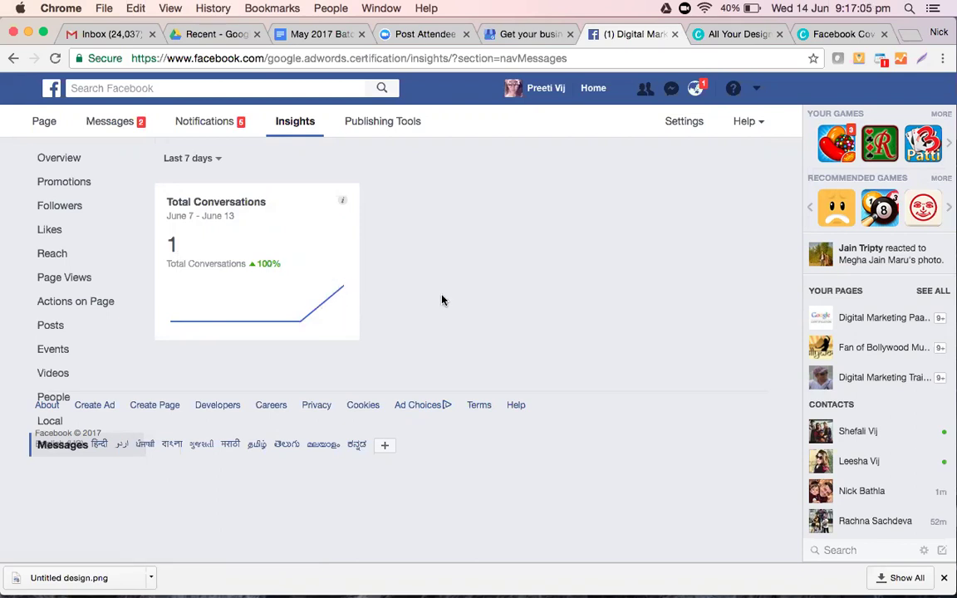
- Open the Page's message inbox and browse through the list of conversations
{"action": "left_click", "coordinate": [139, 121]}
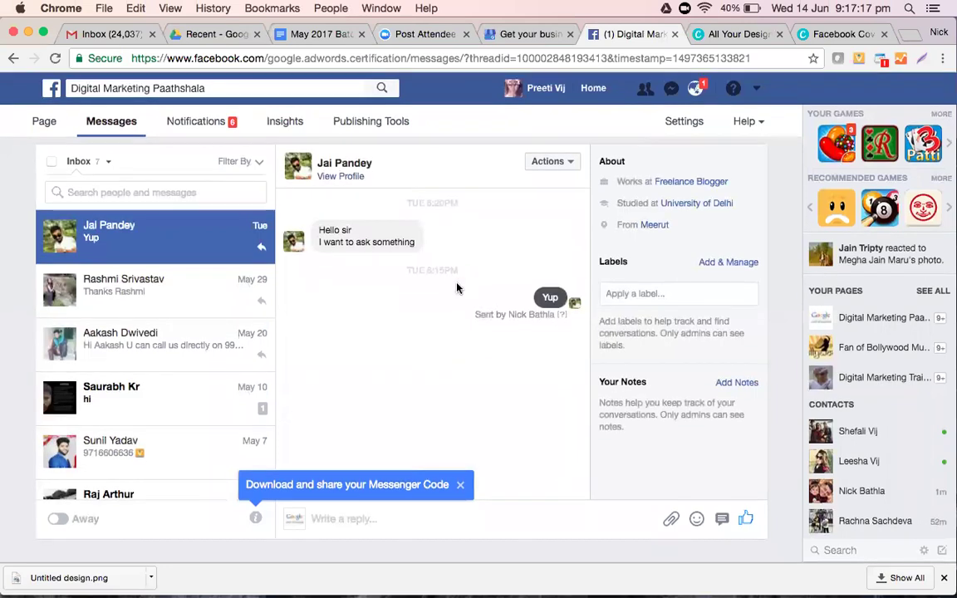
{"action": "scroll", "coordinate": [188, 369], "scroll_direction": "down", "scroll_amount": 1}
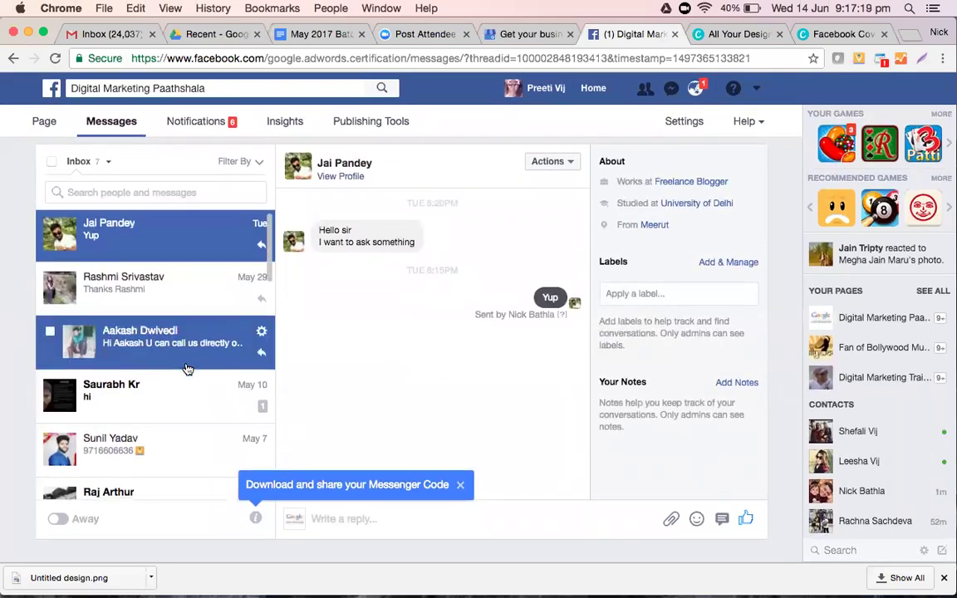
{"action": "scroll", "coordinate": [188, 369], "scroll_direction": "down", "scroll_amount": 15}
{"action": "scroll", "coordinate": [187, 367], "scroll_direction": "down", "scroll_amount": 10}
{"action": "scroll", "coordinate": [187, 367], "scroll_direction": "up", "scroll_amount": 20}
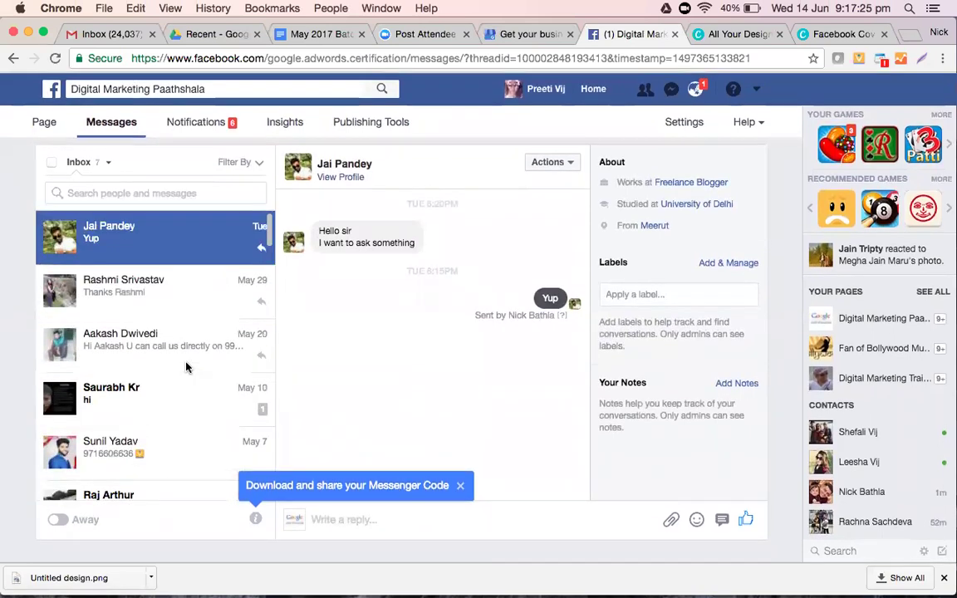
- Look through the older conversations further down in the Page's message inbox
{"action": "scroll", "coordinate": [186, 367], "scroll_direction": "down", "scroll_amount": 10}
{"action": "scroll", "coordinate": [186, 367], "scroll_direction": "down", "scroll_amount": 15}
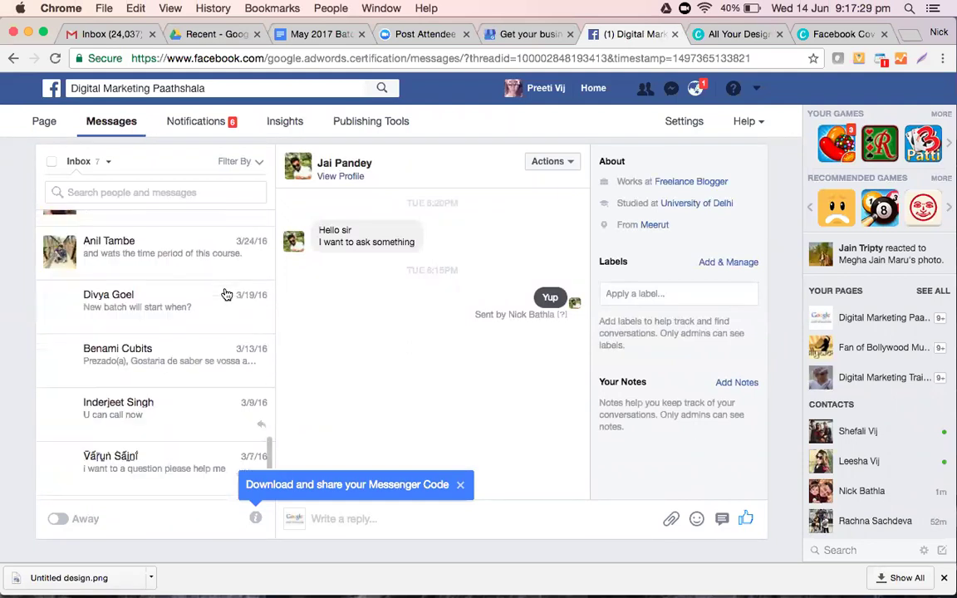
{"action": "scroll", "coordinate": [226, 294], "scroll_direction": "down", "scroll_amount": 5}
- Look over the list of all Page notifications and open the recent reviews under Activity
{"action": "left_click", "coordinate": [192, 124]}
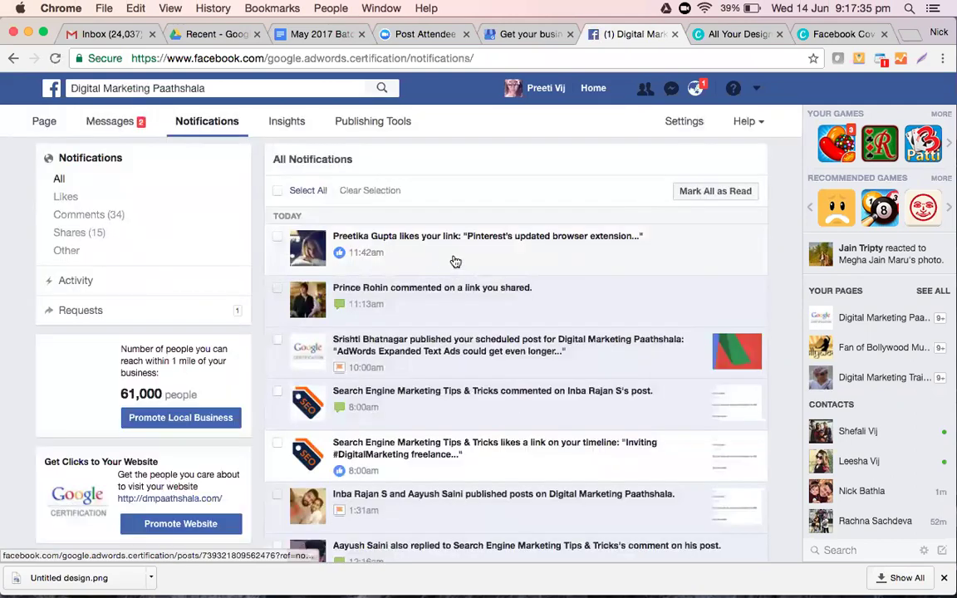
{"action": "scroll", "coordinate": [486, 505], "scroll_direction": "down", "scroll_amount": 5}
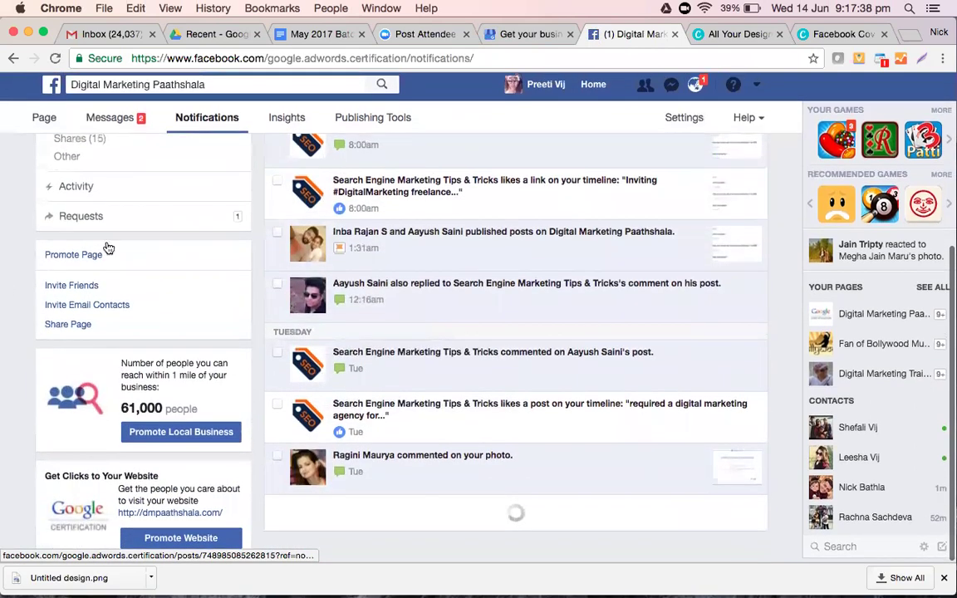
{"action": "scroll", "coordinate": [105, 248], "scroll_direction": "up", "scroll_amount": 5}
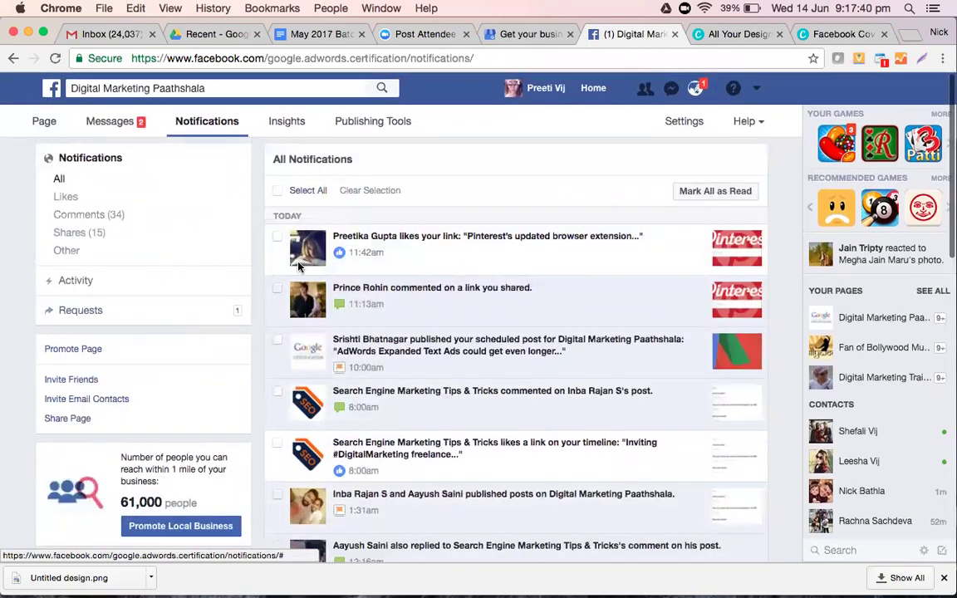
{"action": "left_click", "coordinate": [66, 282]}
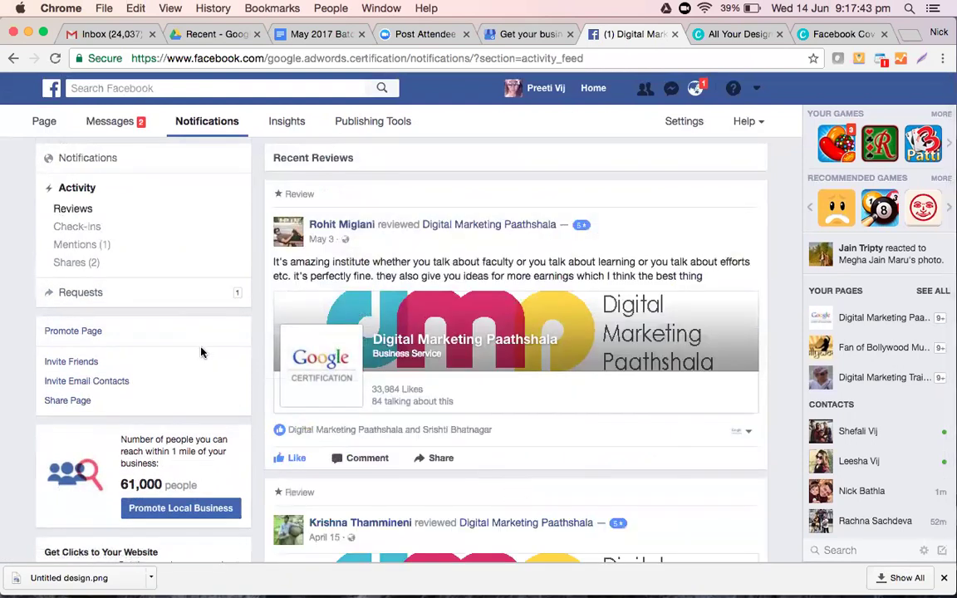
- Open the Page's recent check-ins and examine the posts shared at the business location
{"action": "left_click", "coordinate": [74, 229]}
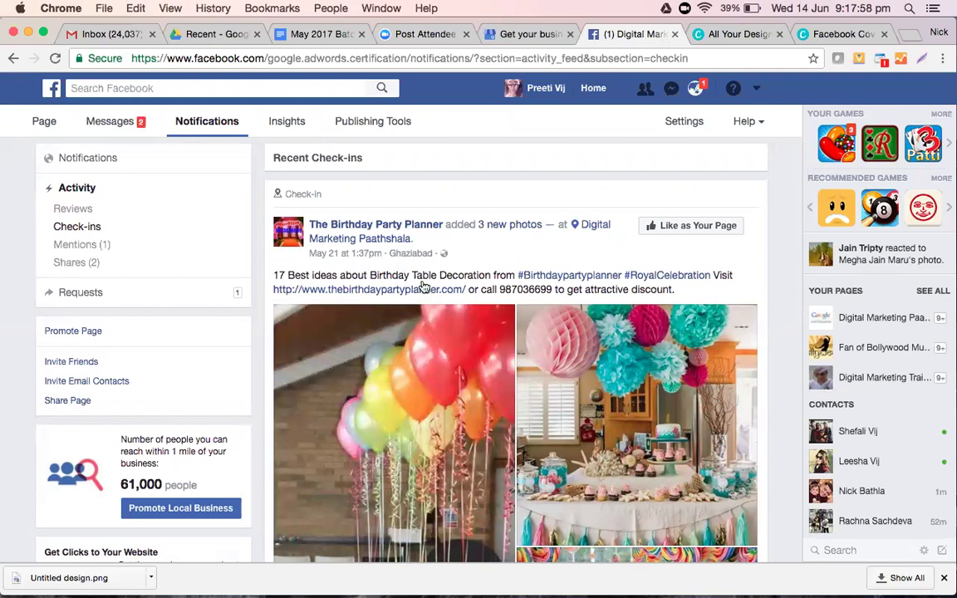
{"action": "scroll", "coordinate": [424, 286], "scroll_direction": "down", "scroll_amount": 5}
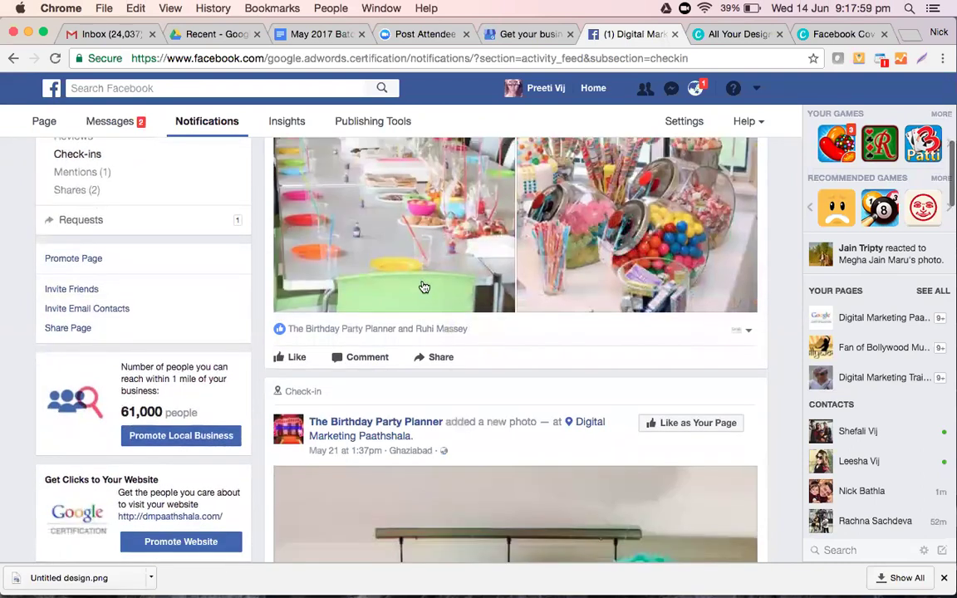
{"action": "scroll", "coordinate": [424, 286], "scroll_direction": "down", "scroll_amount": 5}
{"action": "scroll", "coordinate": [424, 286], "scroll_direction": "down", "scroll_amount": 5}
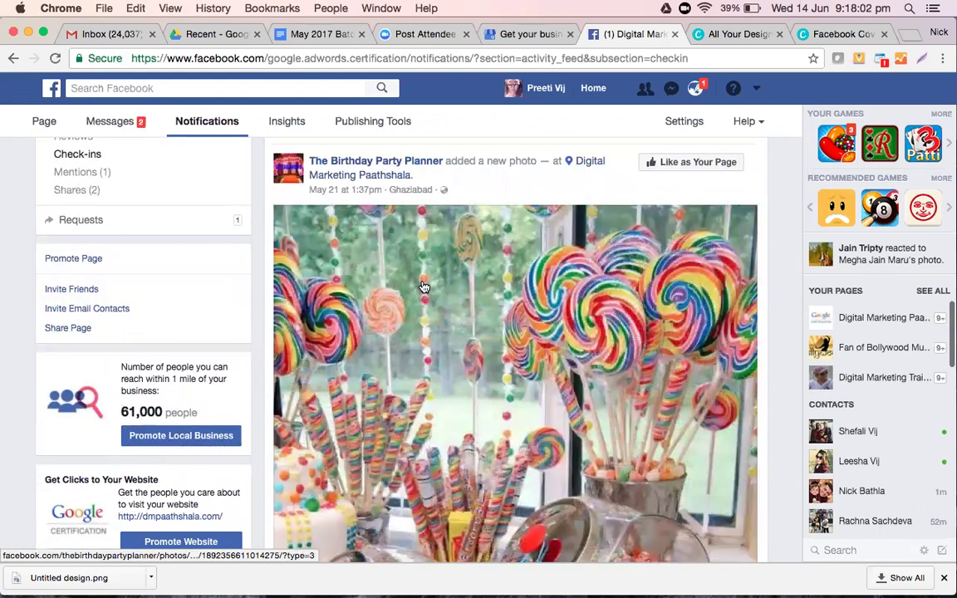
{"action": "scroll", "coordinate": [423, 287], "scroll_direction": "down", "scroll_amount": 5}
{"action": "scroll", "coordinate": [424, 286], "scroll_direction": "down", "scroll_amount": 5}
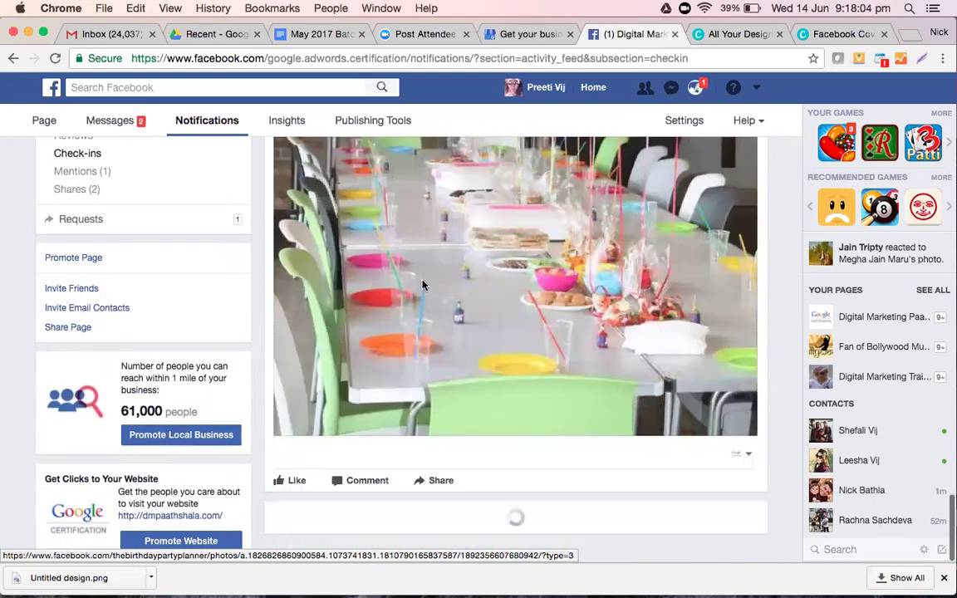
{"action": "scroll", "coordinate": [424, 287], "scroll_direction": "down", "scroll_amount": 2}
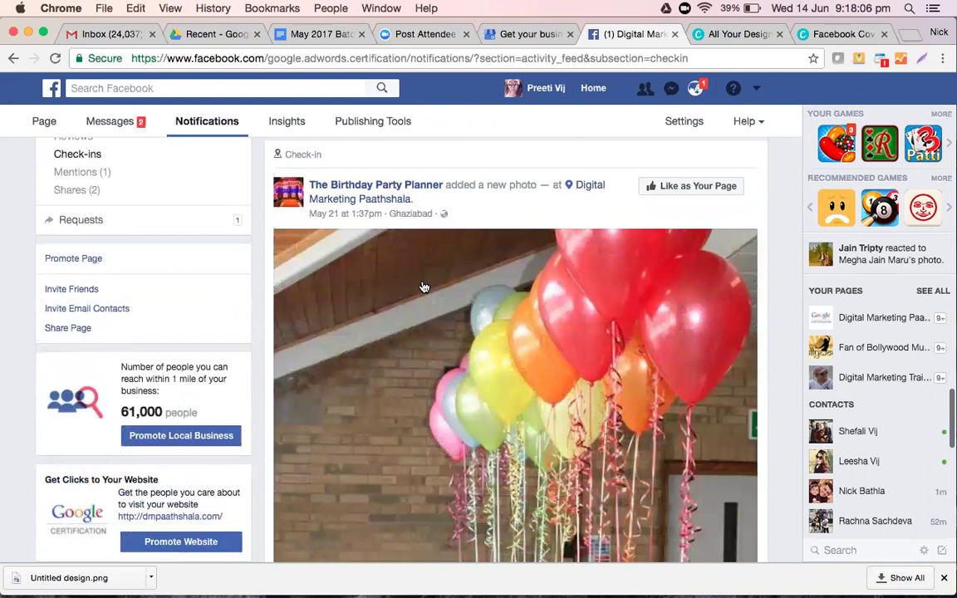
{"action": "scroll", "coordinate": [423, 287], "scroll_direction": "down", "scroll_amount": 7}
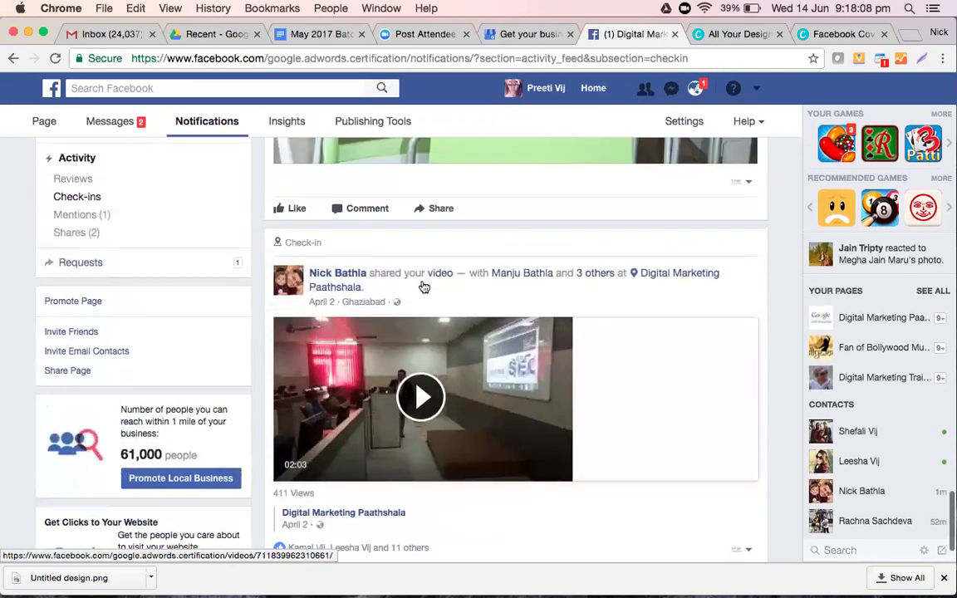
{"action": "scroll", "coordinate": [423, 286], "scroll_direction": "up", "scroll_amount": 7}
{"action": "scroll", "coordinate": [424, 287], "scroll_direction": "down", "scroll_amount": 8}
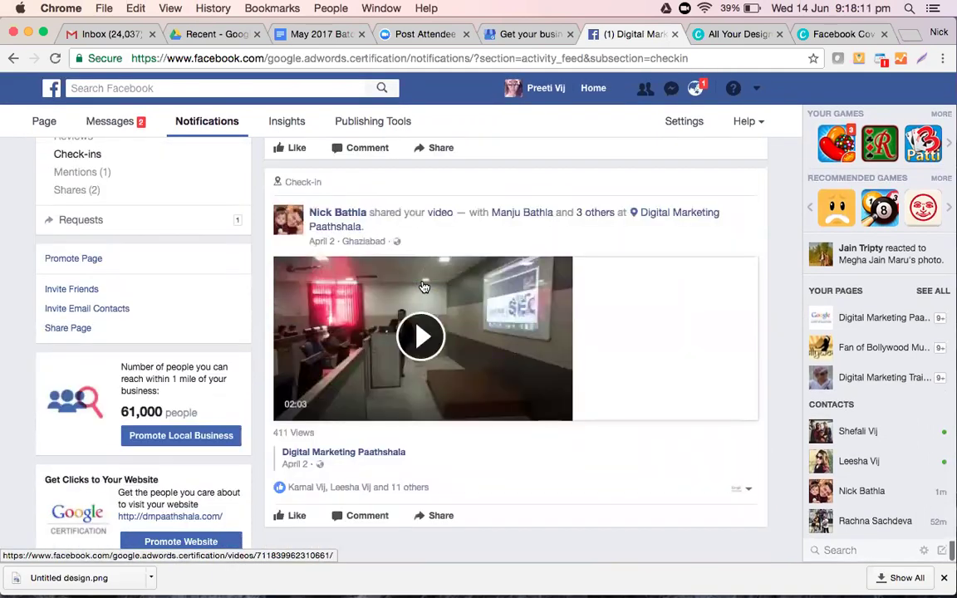
{"action": "scroll", "coordinate": [423, 287], "scroll_direction": "up", "scroll_amount": 4}
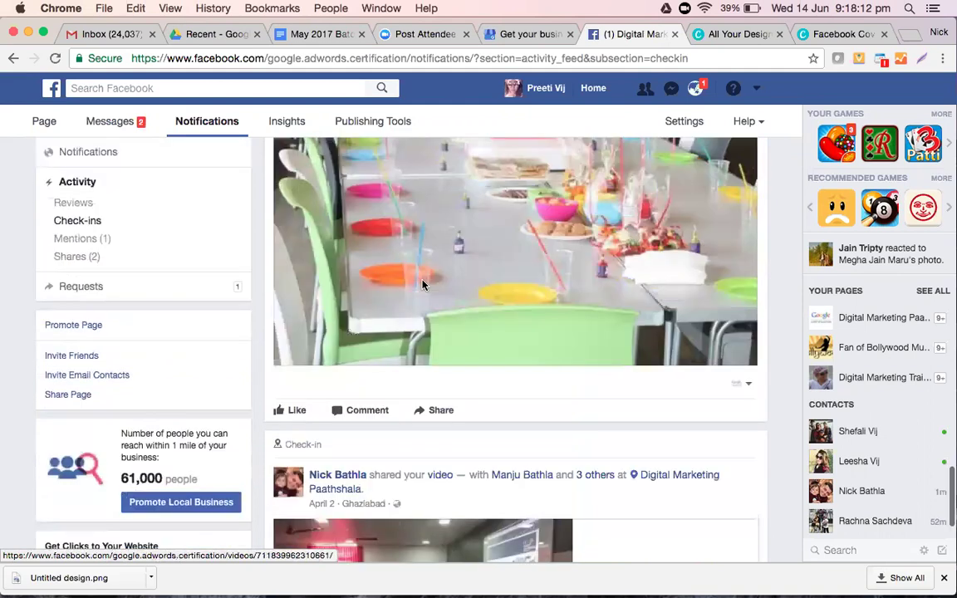
{"action": "scroll", "coordinate": [422, 285], "scroll_direction": "up", "scroll_amount": 5}
{"action": "scroll", "coordinate": [74, 255], "scroll_direction": "up", "scroll_amount": 10}
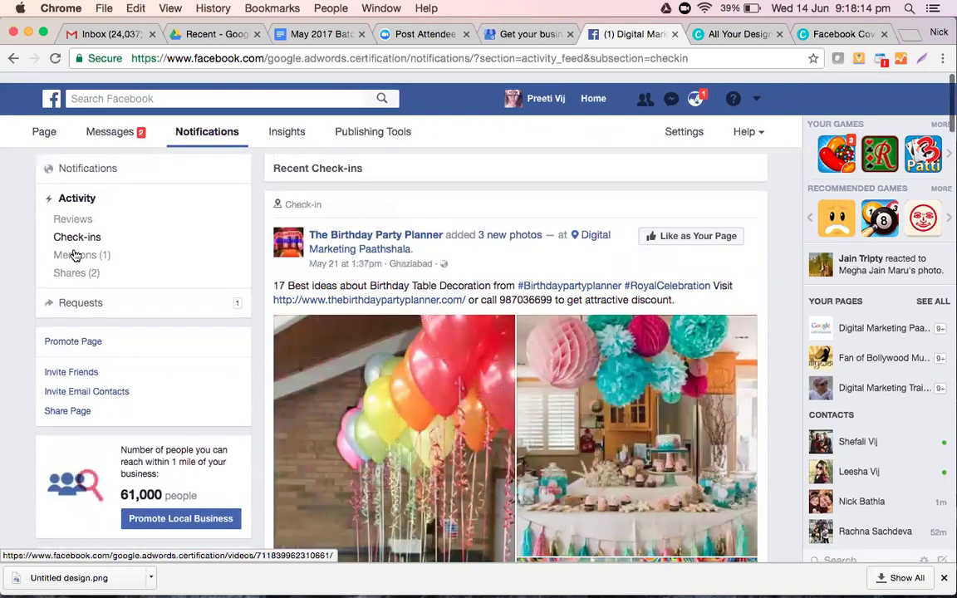
- Open the recent mentions of the Page and look through the posts that tag it
{"action": "left_click", "coordinate": [74, 255]}
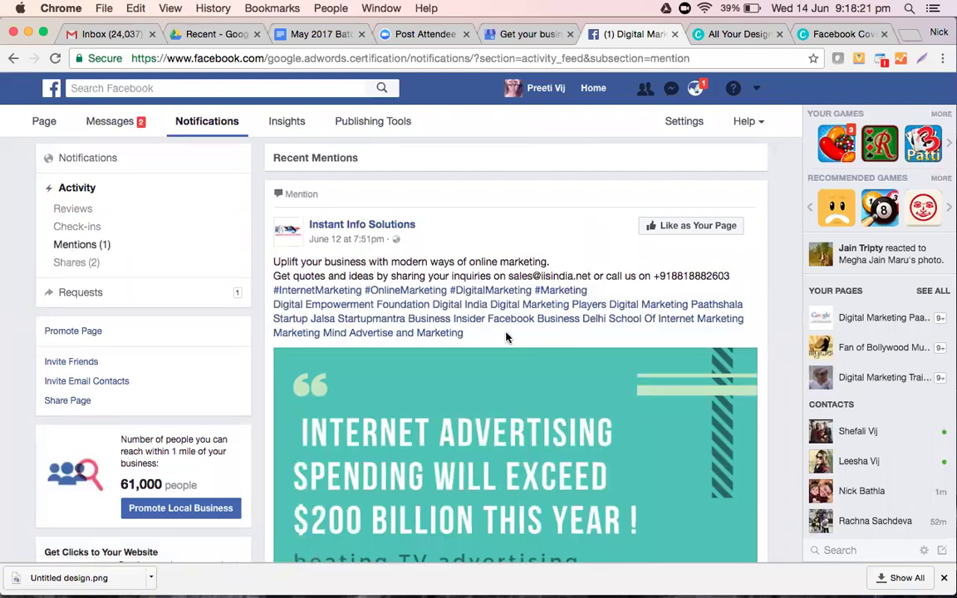
{"action": "scroll", "coordinate": [507, 336], "scroll_direction": "down", "scroll_amount": 5}
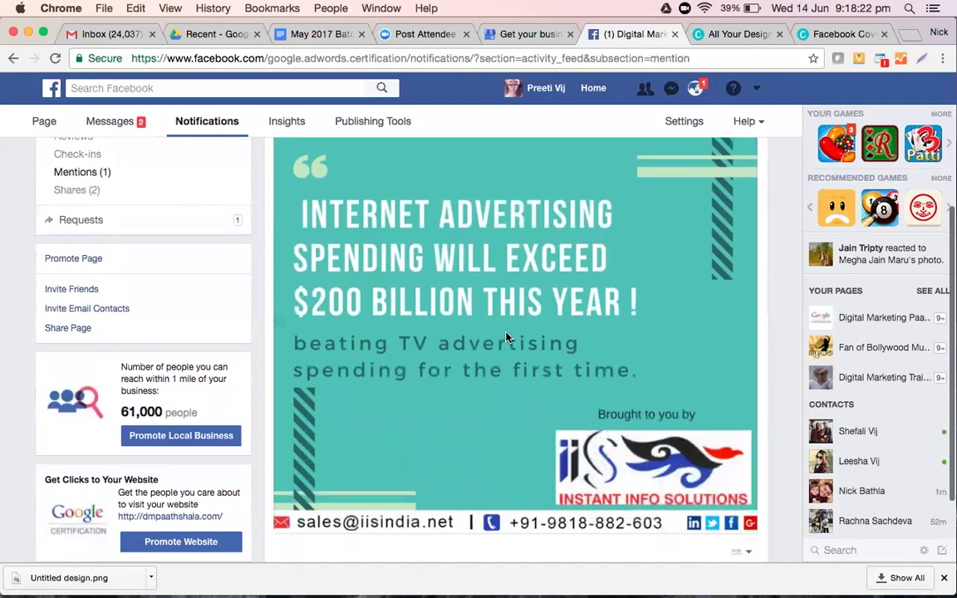
{"action": "scroll", "coordinate": [507, 337], "scroll_direction": "down", "scroll_amount": 5}
{"action": "scroll", "coordinate": [83, 195], "scroll_direction": "down", "scroll_amount": 8}
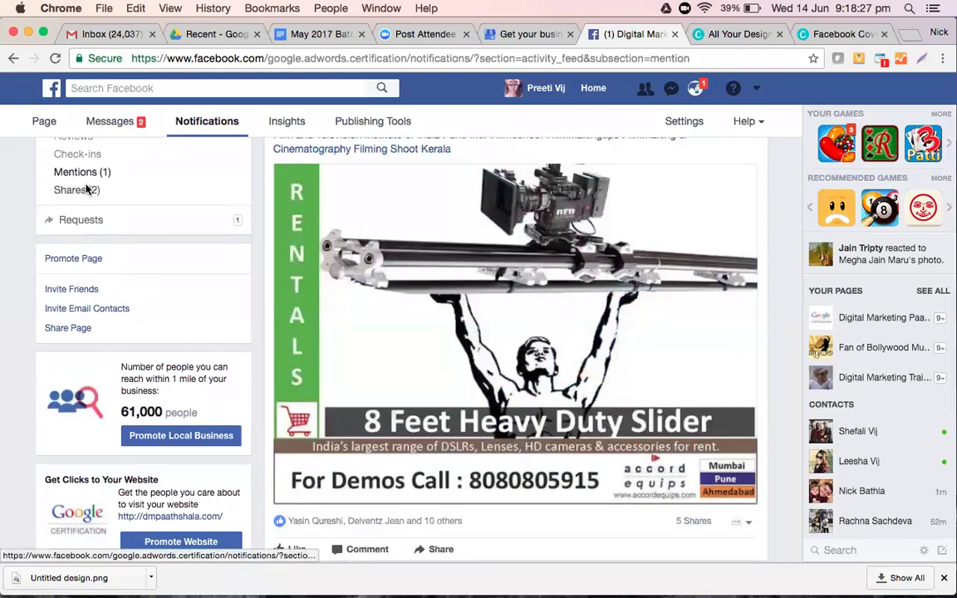
{"action": "scroll", "coordinate": [384, 120], "scroll_direction": "up", "scroll_amount": 5}
- Open the Page's Publishing Tools and look over the published posts with their reach and clicks
{"action": "left_click", "coordinate": [387, 120]}
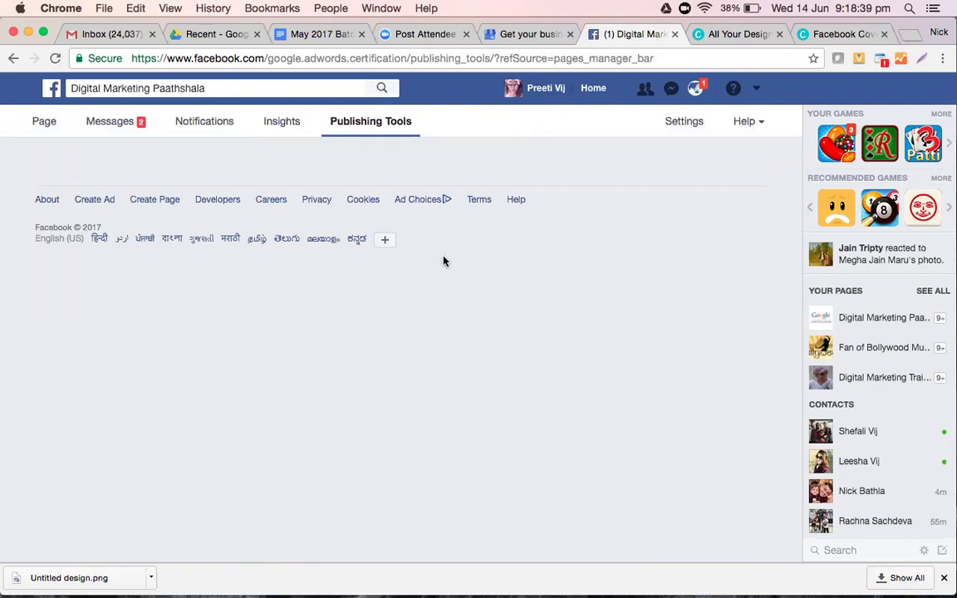
{"action": "scroll", "coordinate": [421, 342], "scroll_direction": "down", "scroll_amount": 1}
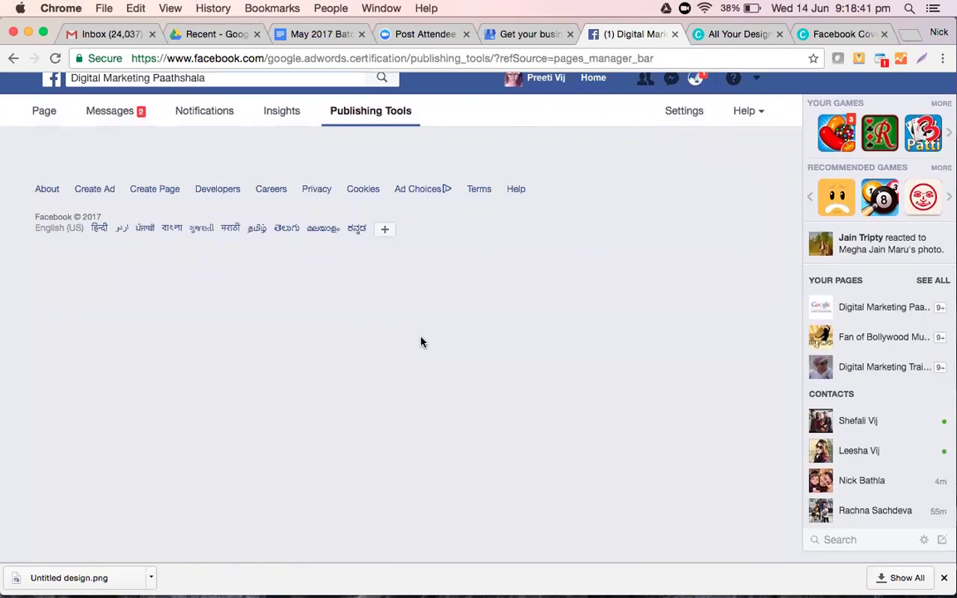
{"action": "scroll", "coordinate": [421, 342], "scroll_direction": "up", "scroll_amount": 2}
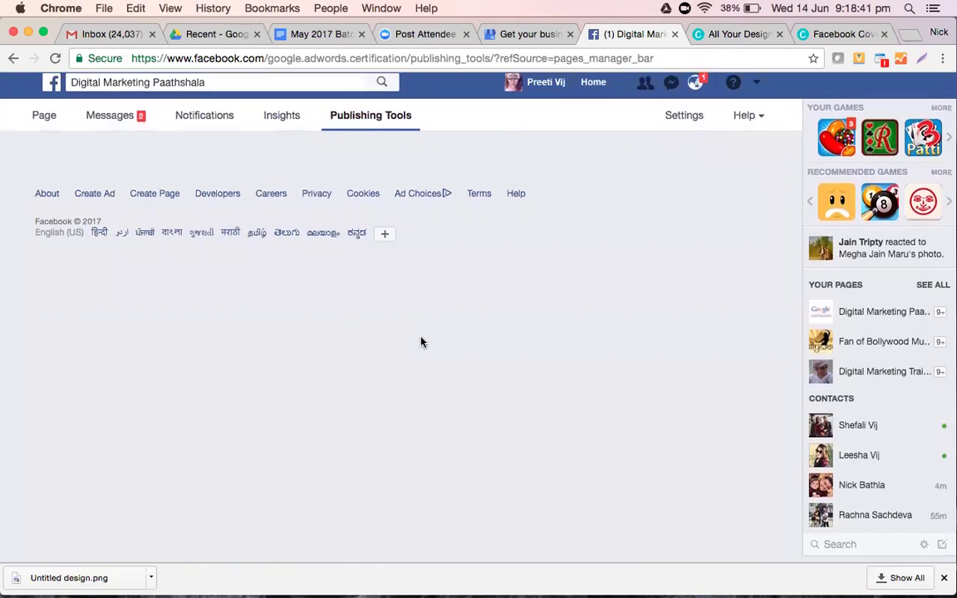
{"action": "scroll", "coordinate": [421, 342], "scroll_direction": "down", "scroll_amount": 1}
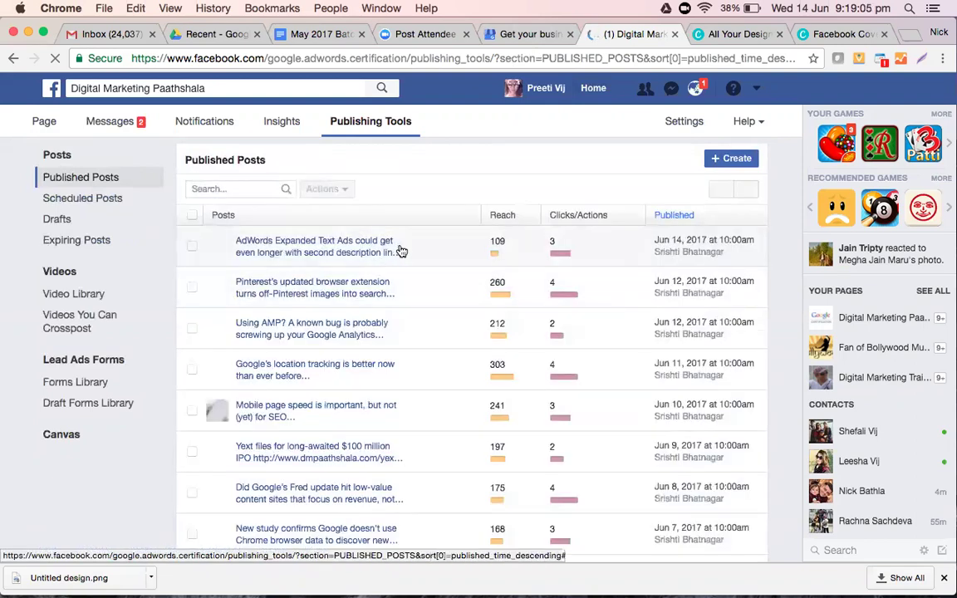
{"action": "scroll", "coordinate": [473, 427], "scroll_direction": "down", "scroll_amount": 4}
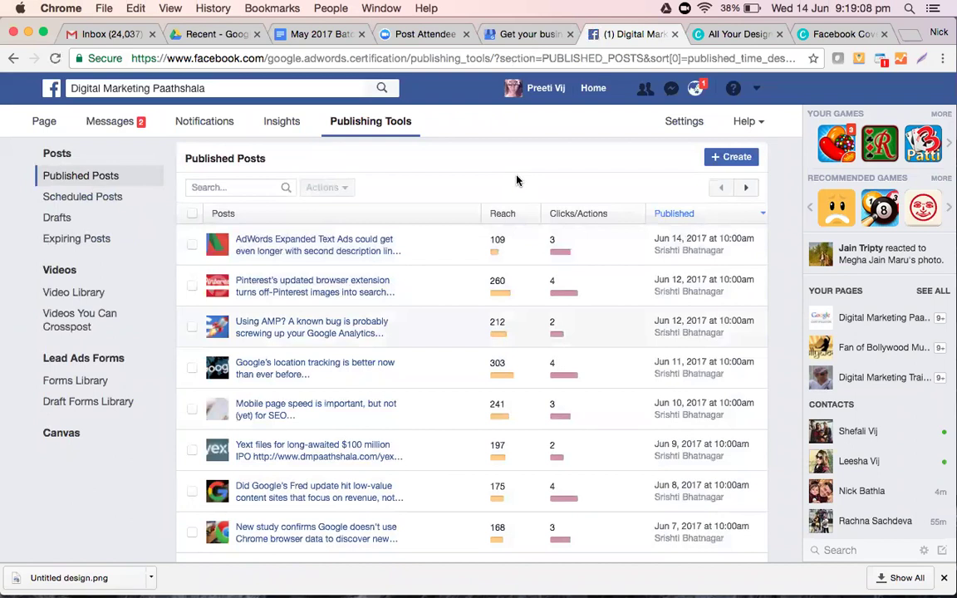
{"action": "scroll", "coordinate": [515, 179], "scroll_direction": "down", "scroll_amount": 4}
- Open the Page's scheduled posts and review the whole list with its publishing dates and times
{"action": "left_click", "coordinate": [102, 197]}
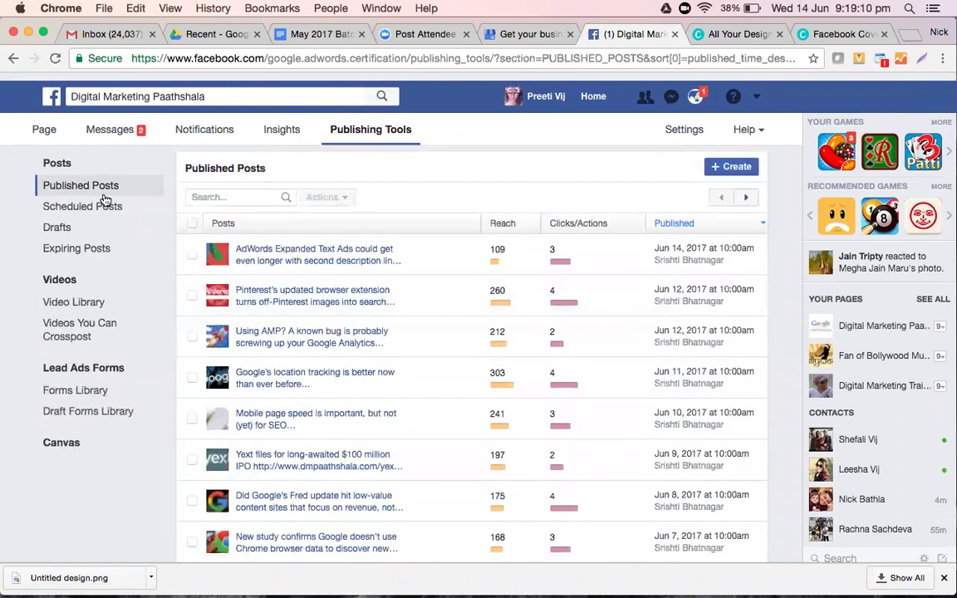
{"action": "scroll", "coordinate": [104, 201], "scroll_direction": "down", "scroll_amount": 1}
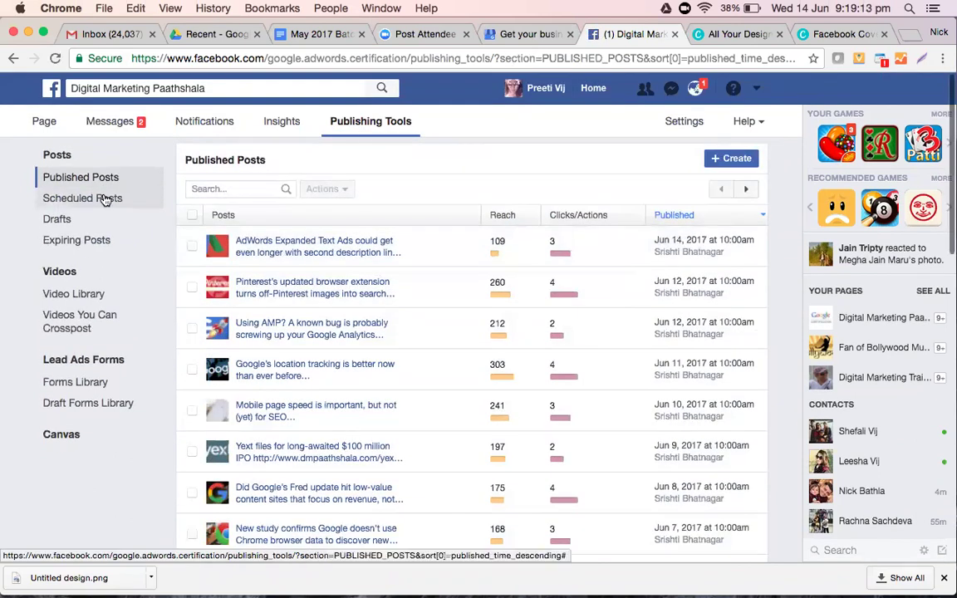
{"action": "left_click", "coordinate": [105, 200]}
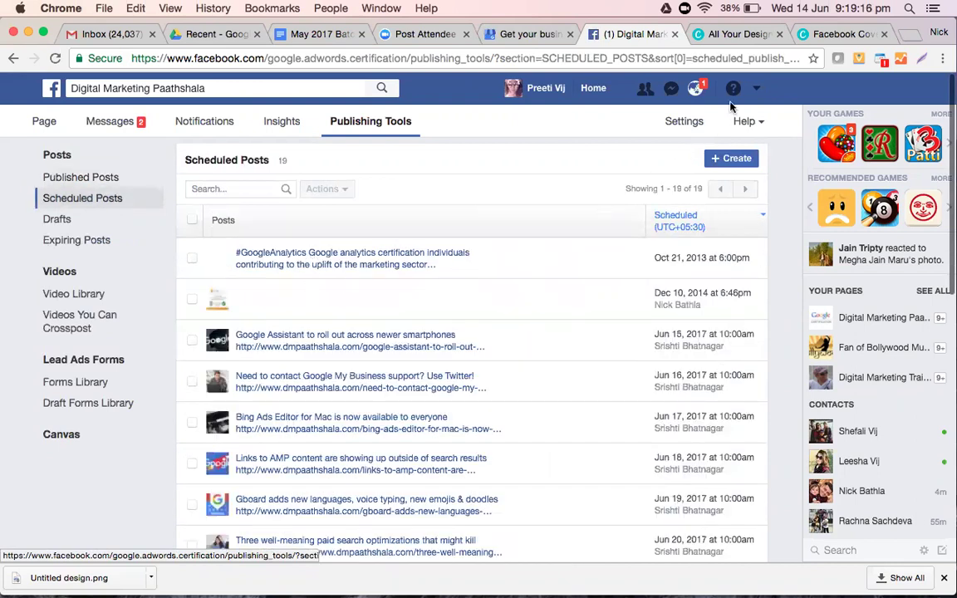
{"action": "scroll", "coordinate": [417, 416], "scroll_direction": "down", "scroll_amount": 3}
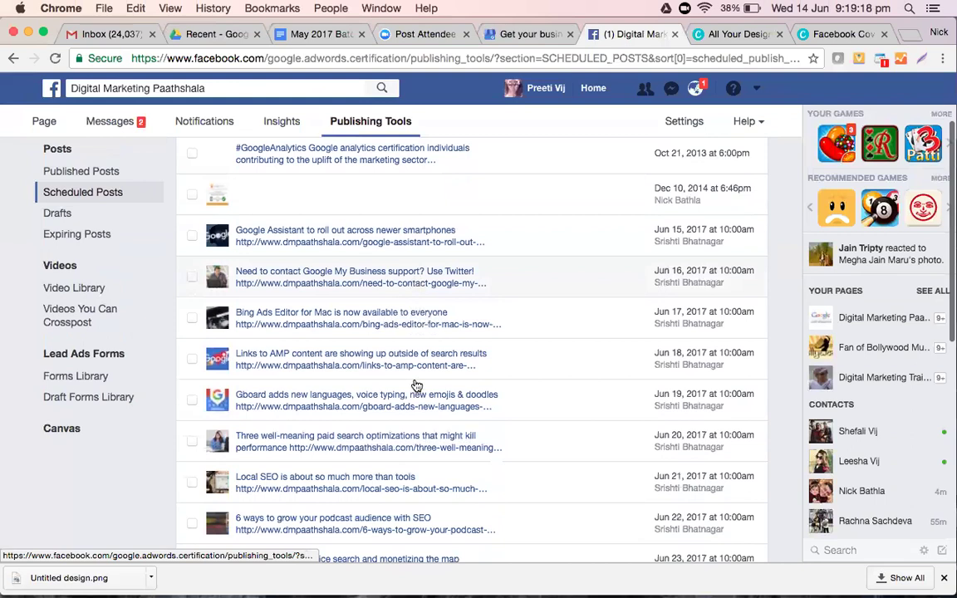
{"action": "scroll", "coordinate": [417, 386], "scroll_direction": "down", "scroll_amount": 3}
{"action": "scroll", "coordinate": [706, 87], "scroll_direction": "down", "scroll_amount": 10}
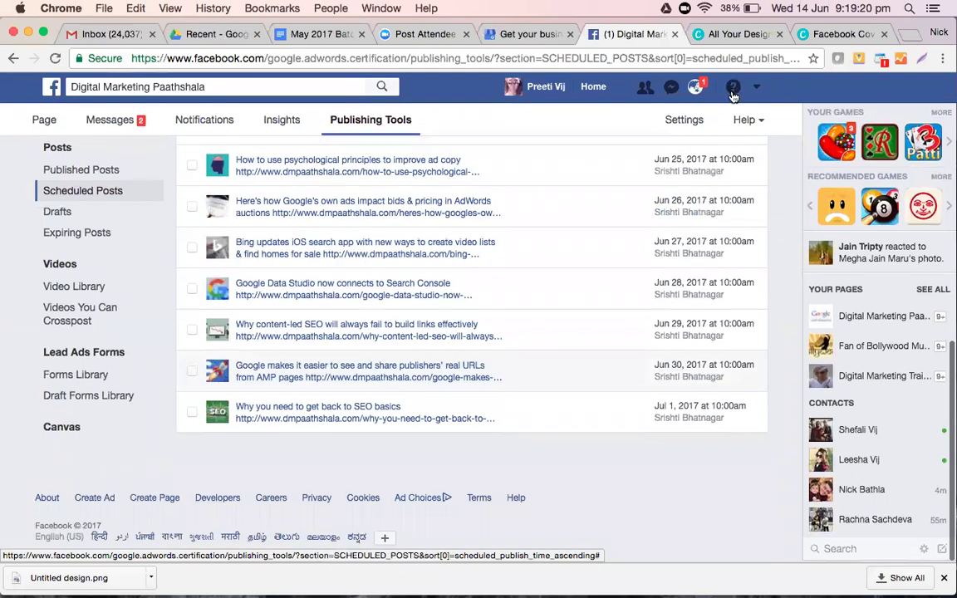
{"action": "scroll", "coordinate": [499, 226], "scroll_direction": "up", "scroll_amount": 3}
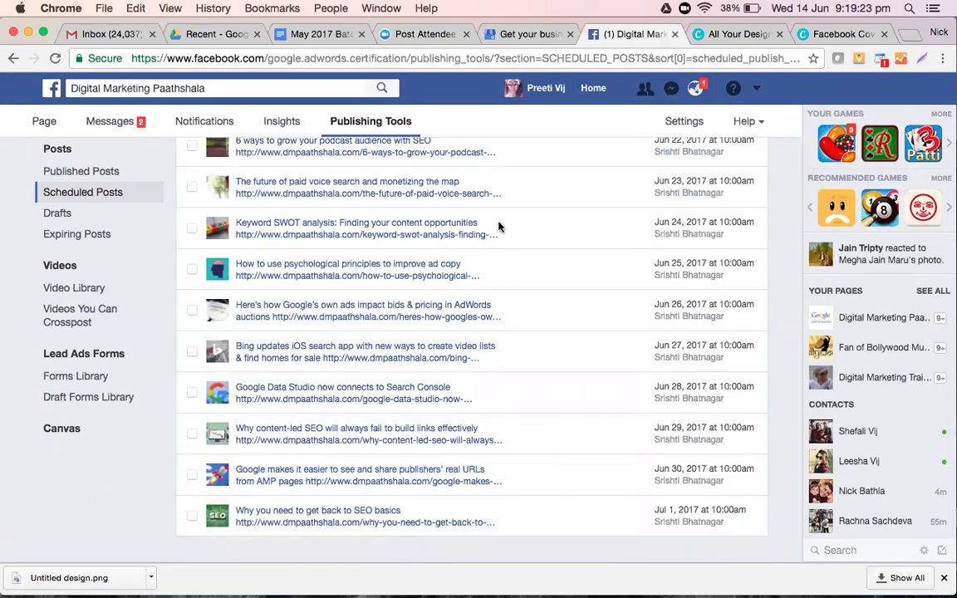
{"action": "scroll", "coordinate": [498, 226], "scroll_direction": "up", "scroll_amount": 10}
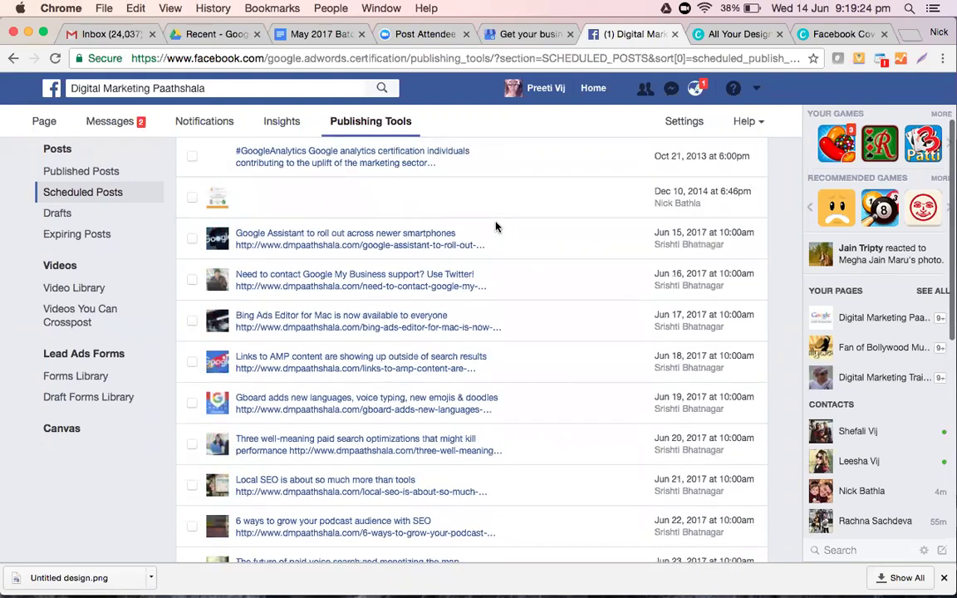
{"action": "scroll", "coordinate": [496, 226], "scroll_direction": "down", "scroll_amount": 10}
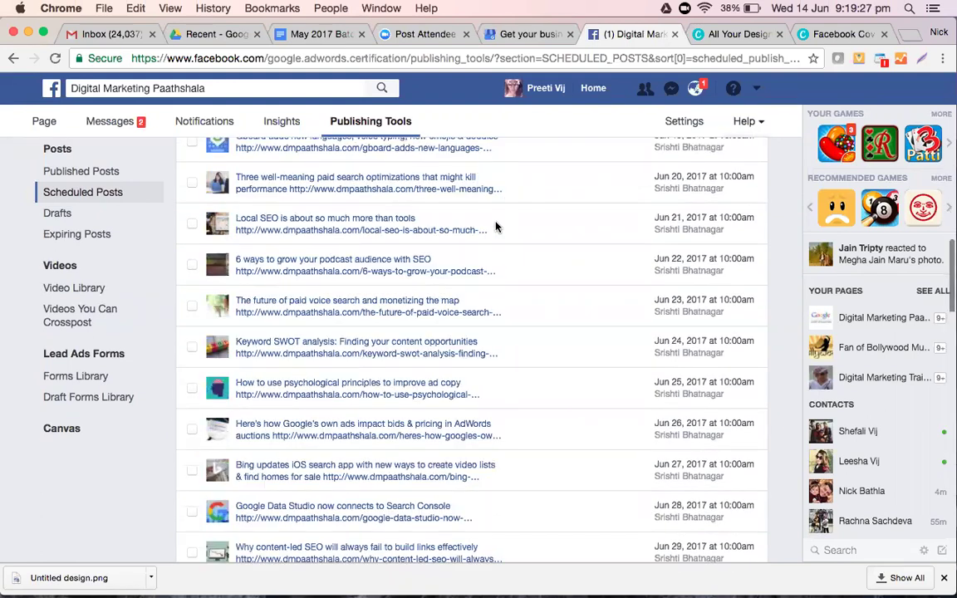
{"action": "scroll", "coordinate": [496, 226], "scroll_direction": "down", "scroll_amount": 3}
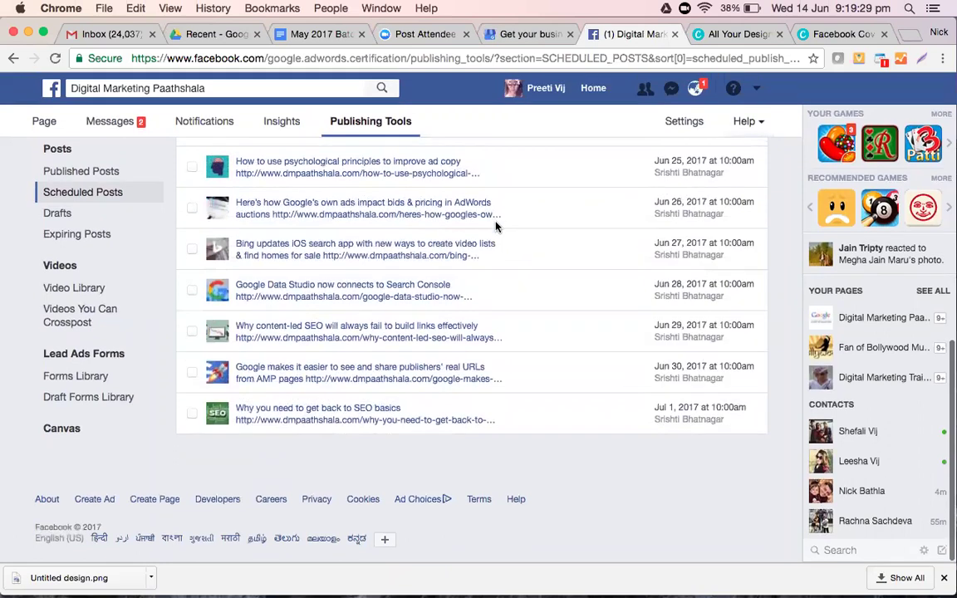
{"action": "scroll", "coordinate": [496, 226], "scroll_direction": "up", "scroll_amount": 6}
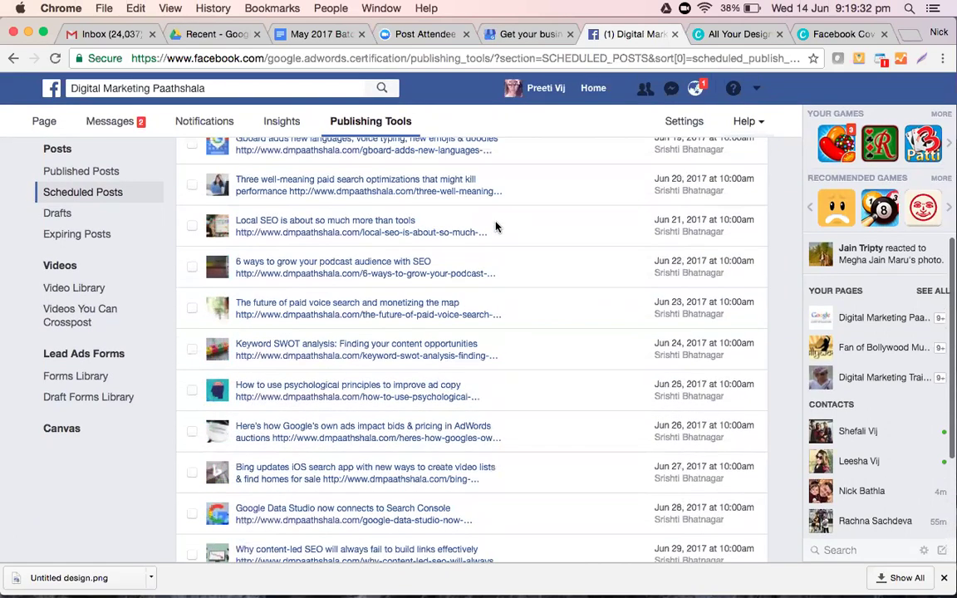
{"action": "scroll", "coordinate": [496, 226], "scroll_direction": "up", "scroll_amount": 10}
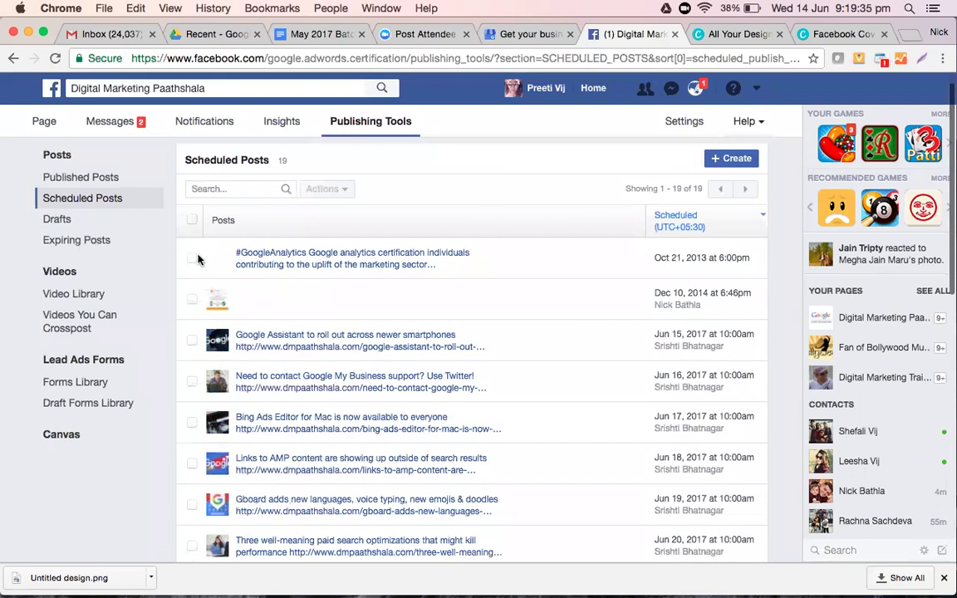
- Check the Page's expiring posts and its saved drafts
{"action": "left_click", "coordinate": [77, 240]}
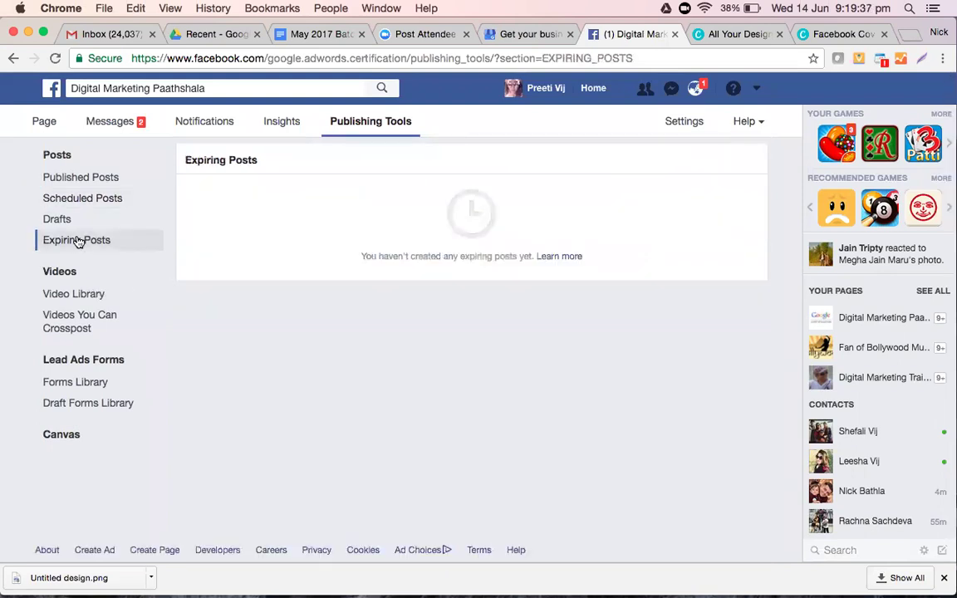
{"action": "left_click", "coordinate": [45, 220]}
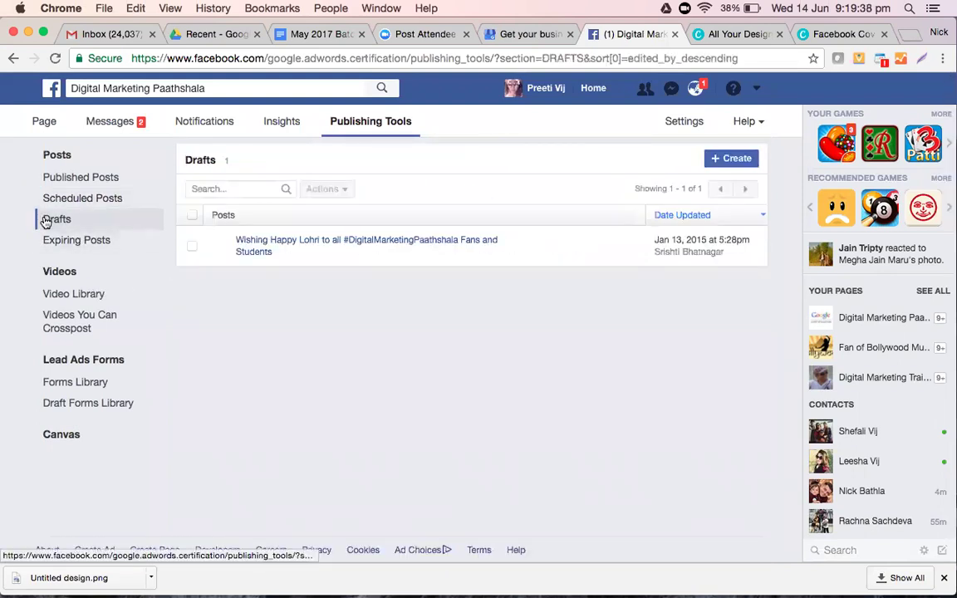
- Open the Page's Video Library and look through the uploaded videos with their views and dates added
{"action": "left_click", "coordinate": [94, 297]}
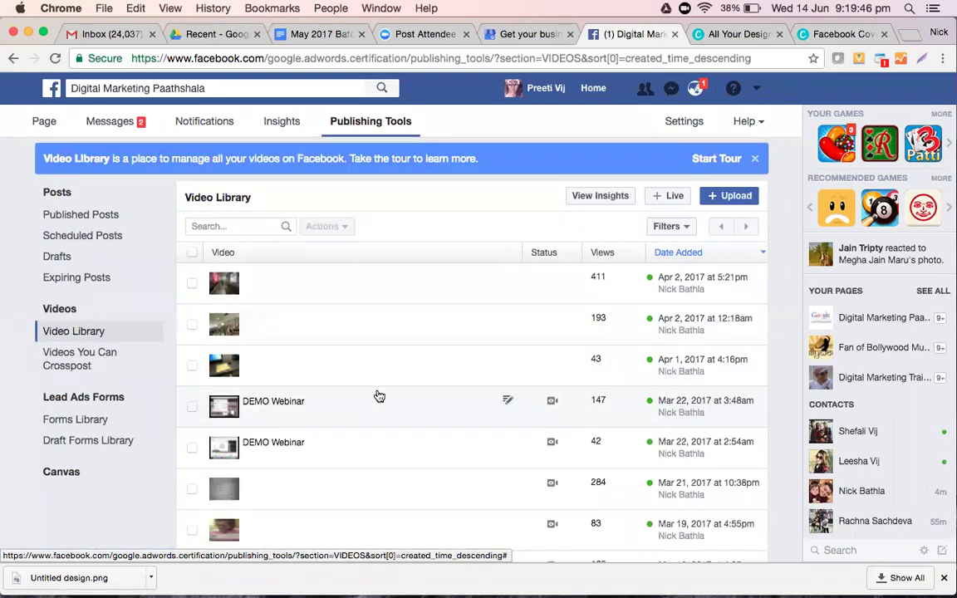
{"action": "scroll", "coordinate": [379, 396], "scroll_direction": "down", "scroll_amount": 10}
{"action": "scroll", "coordinate": [379, 397], "scroll_direction": "up", "scroll_amount": 10}
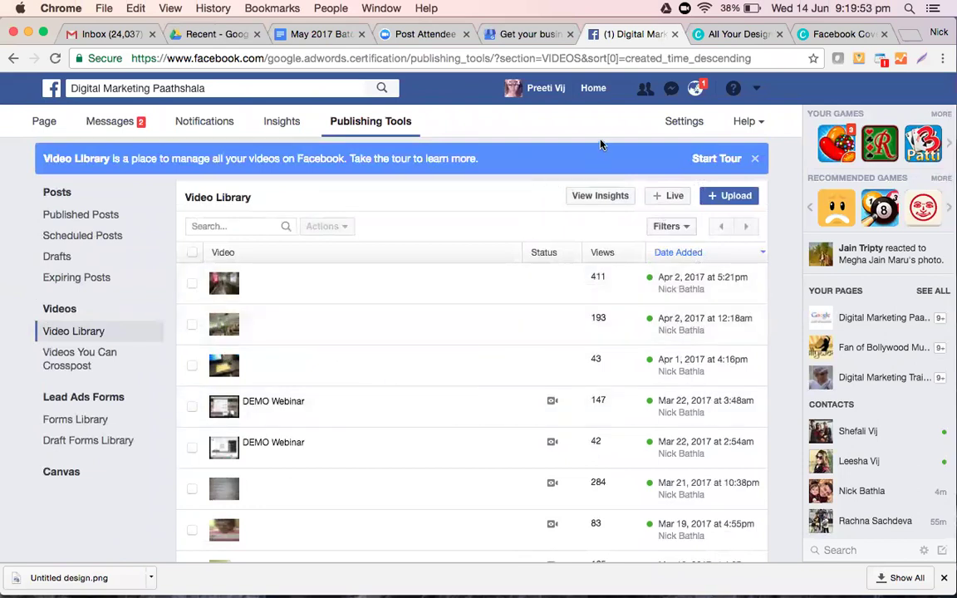
{"action": "scroll", "coordinate": [585, 122], "scroll_direction": "down", "scroll_amount": 5}
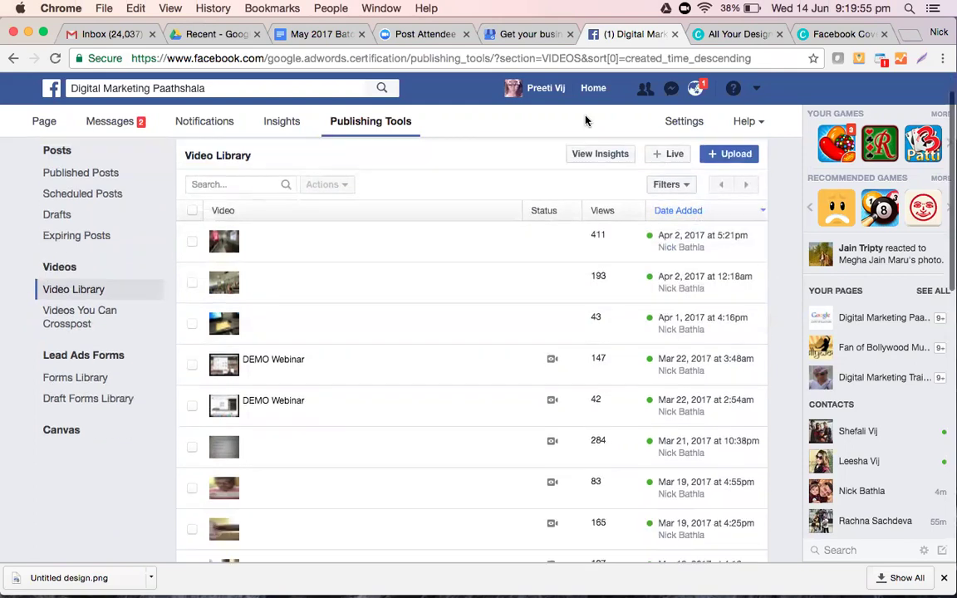
{"action": "scroll", "coordinate": [585, 121], "scroll_direction": "up", "scroll_amount": 5}
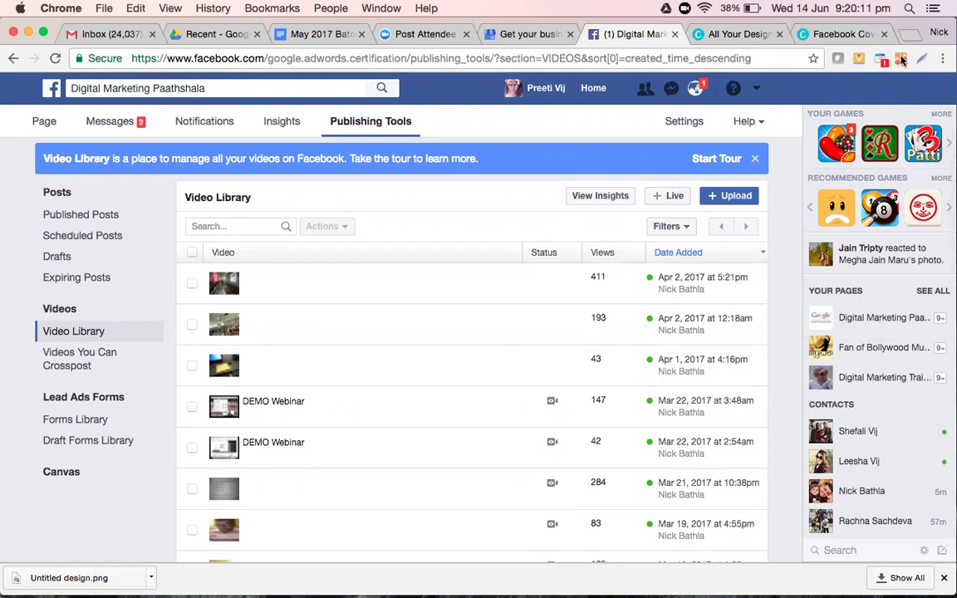
{"action": "left_click", "coordinate": [215, 87]}
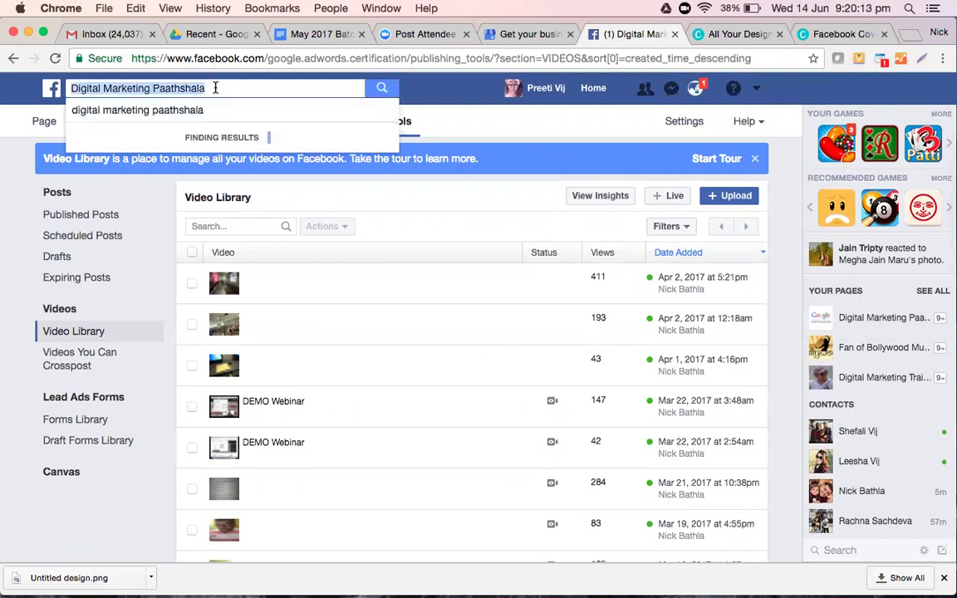
{"action": "left_click", "coordinate": [508, 127]}
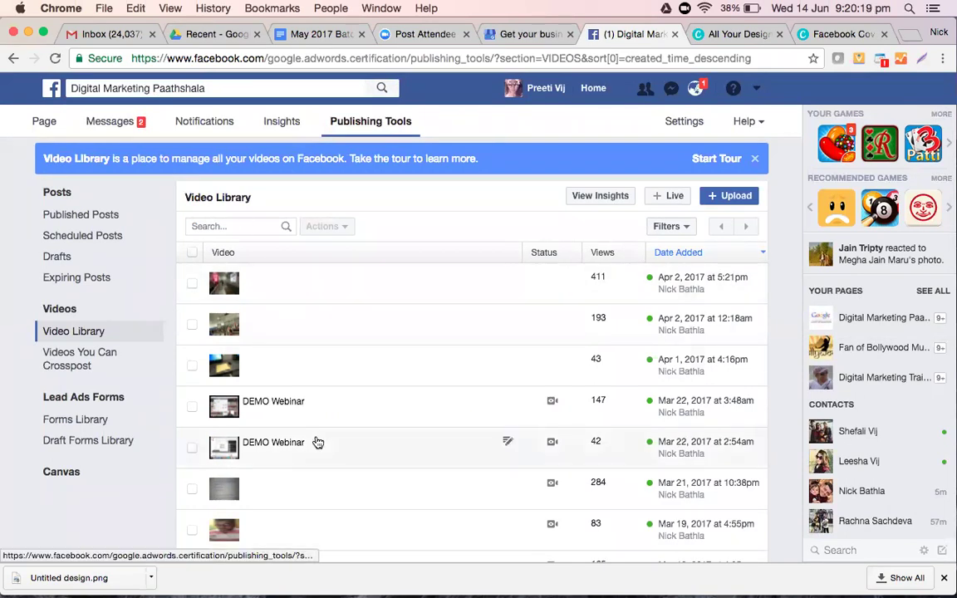
{"action": "scroll", "coordinate": [318, 442], "scroll_direction": "down", "scroll_amount": 5}
{"action": "scroll", "coordinate": [318, 442], "scroll_direction": "up", "scroll_amount": 5}
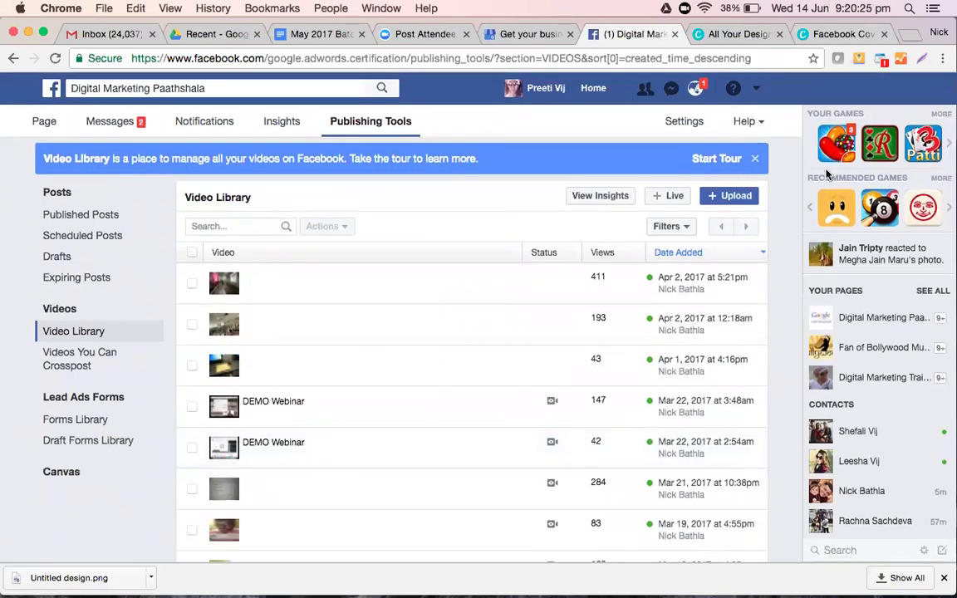
- Start creating a Facebook ad so that the ad creation page loads in Ads Manager
{"action": "left_click", "coordinate": [758, 90]}
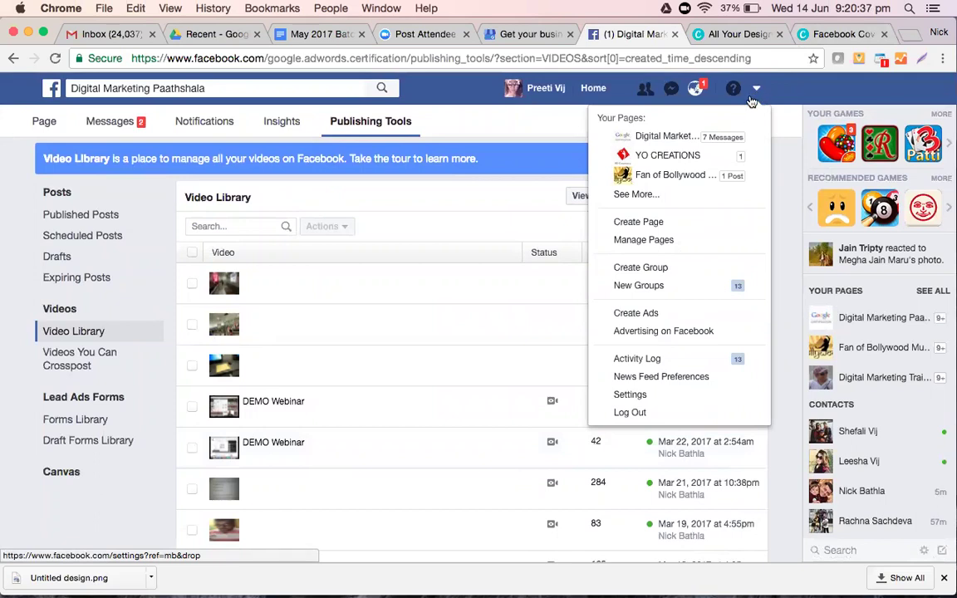
{"action": "left_click", "coordinate": [657, 312]}
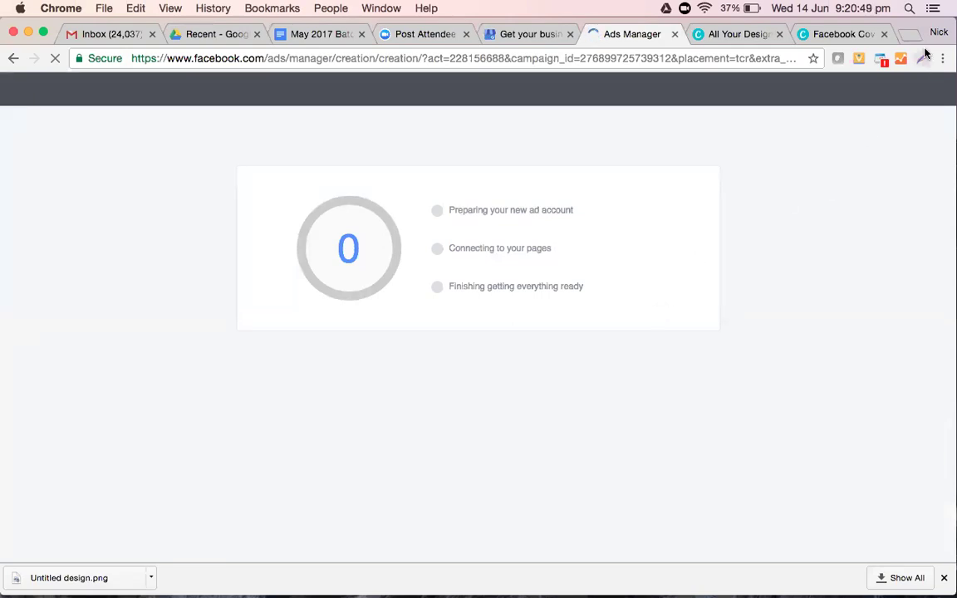
- Open the SlideShare website, slideshare.com, in a new browser tab
{"action": "key", "text": "super+t"}
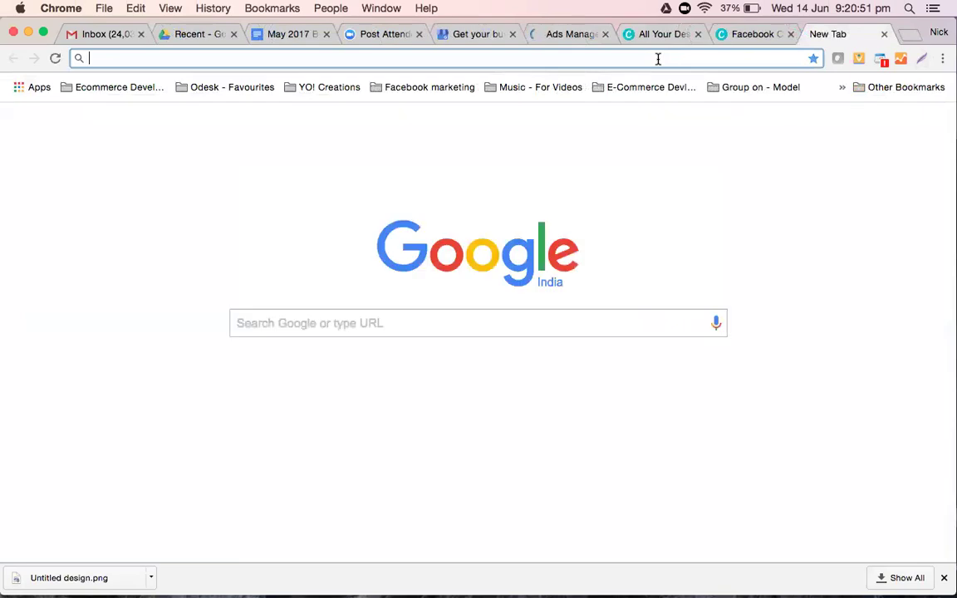
{"action": "type", "text": "slideshare.com"}
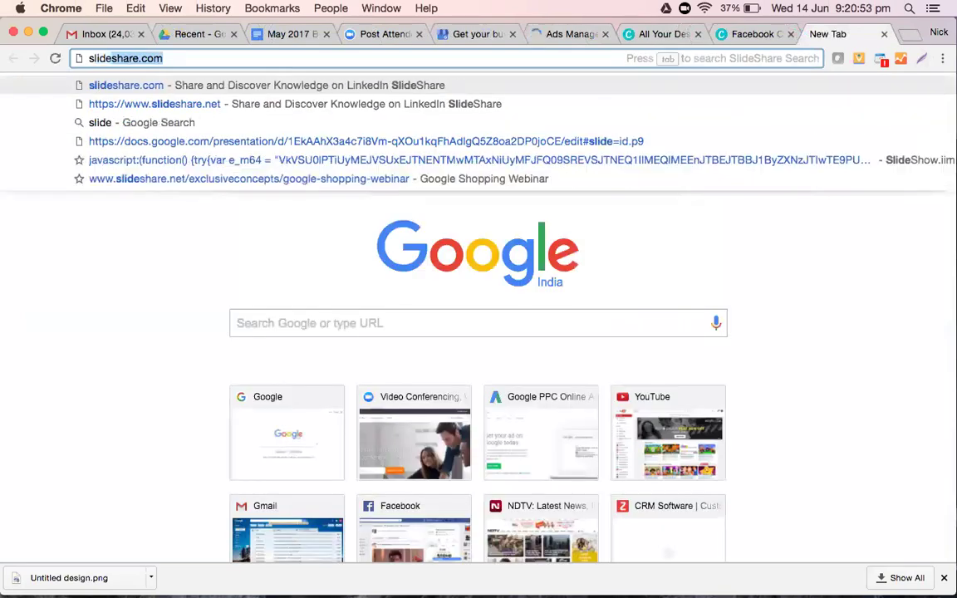
{"action": "key", "text": "shift+Return"}
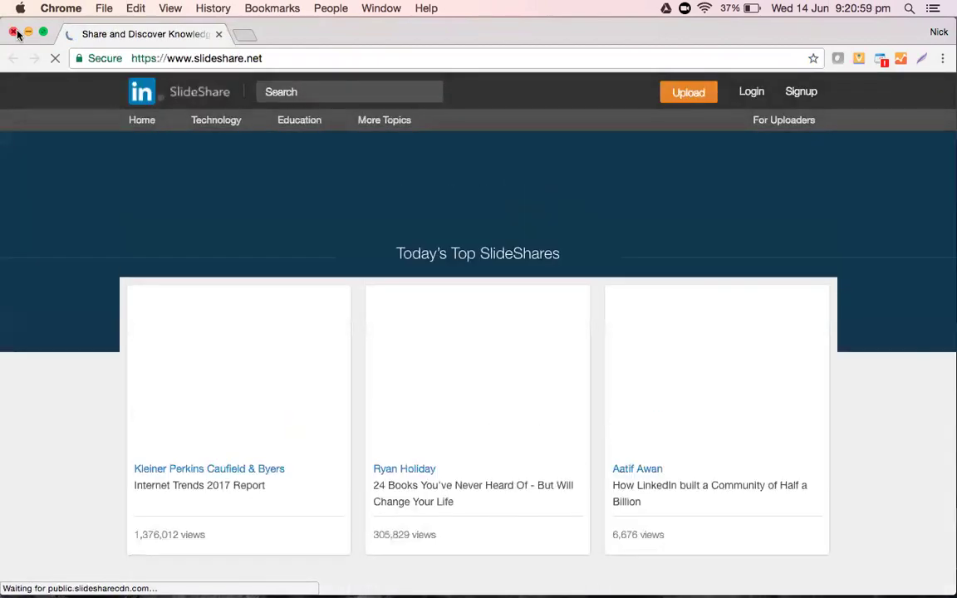
{"action": "left_click", "coordinate": [13, 31]}
{"action": "left_click", "coordinate": [103, 58]}
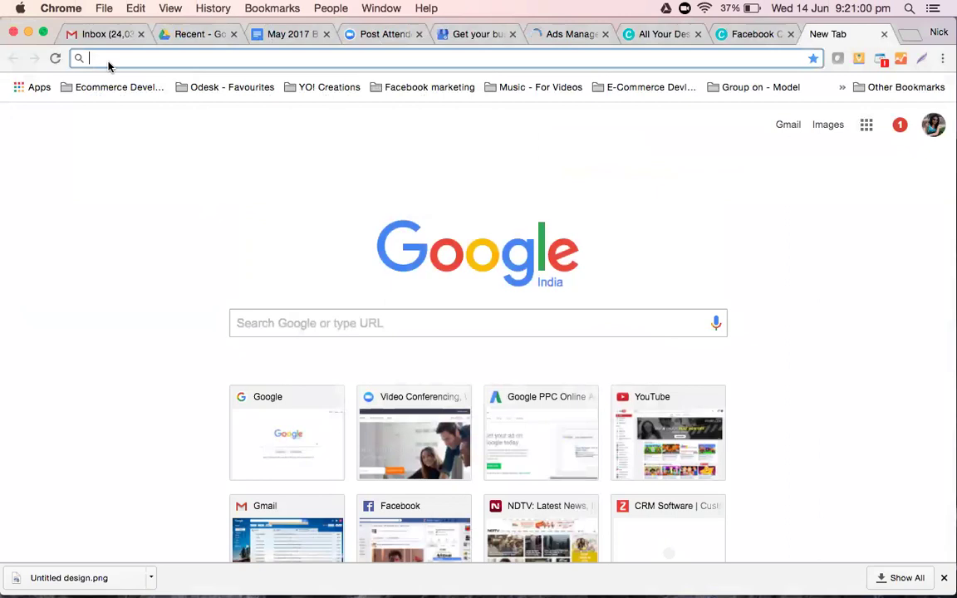
{"action": "type", "text": "sl"}
{"action": "key", "text": "Return"}
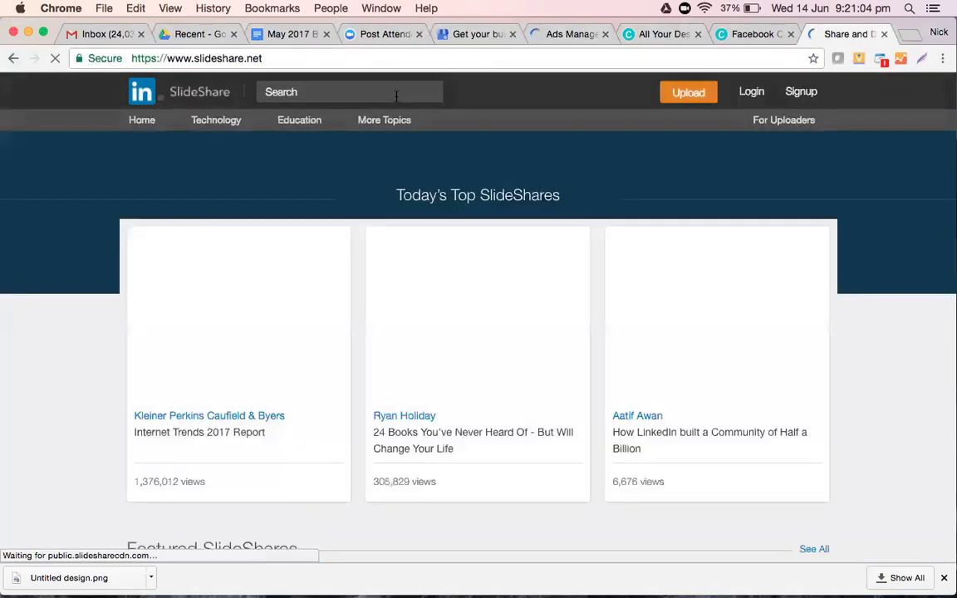
- Search SlideShare for "Digital Marketing Paathshala"
{"action": "left_click", "coordinate": [396, 93]}
{"action": "type", "text": "dig"}
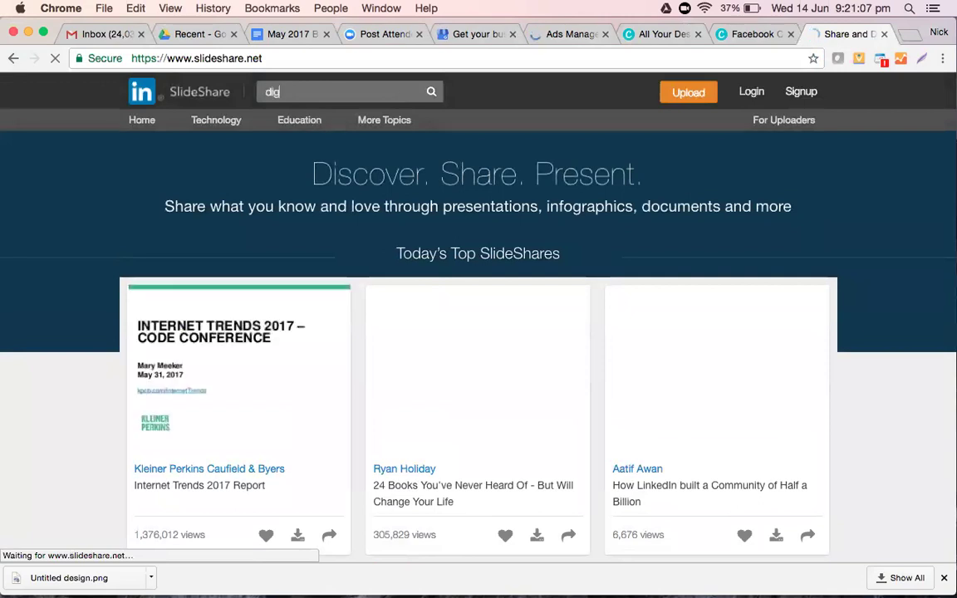
{"action": "type", "text": "ita"}
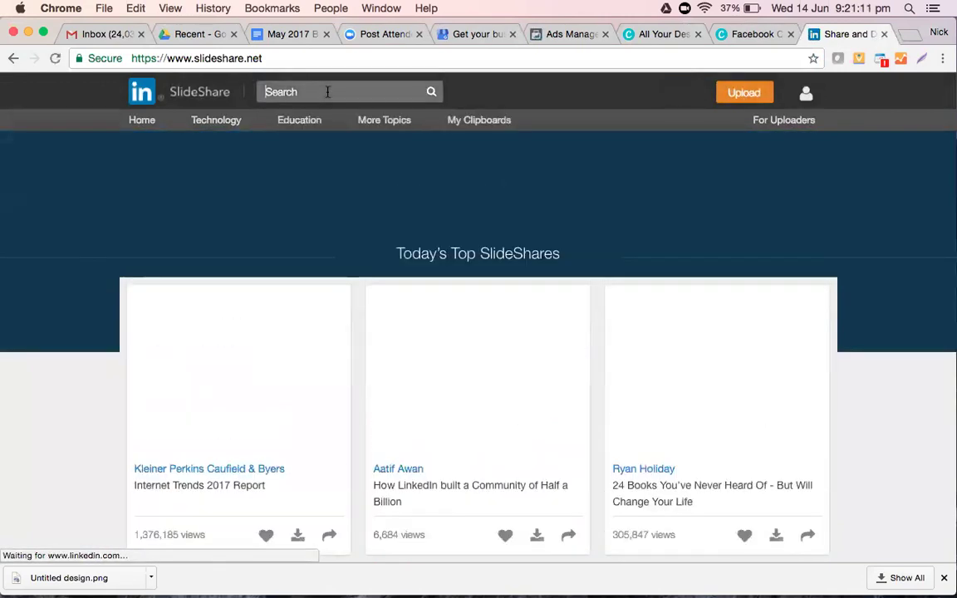
{"action": "type", "text": "Digit"}
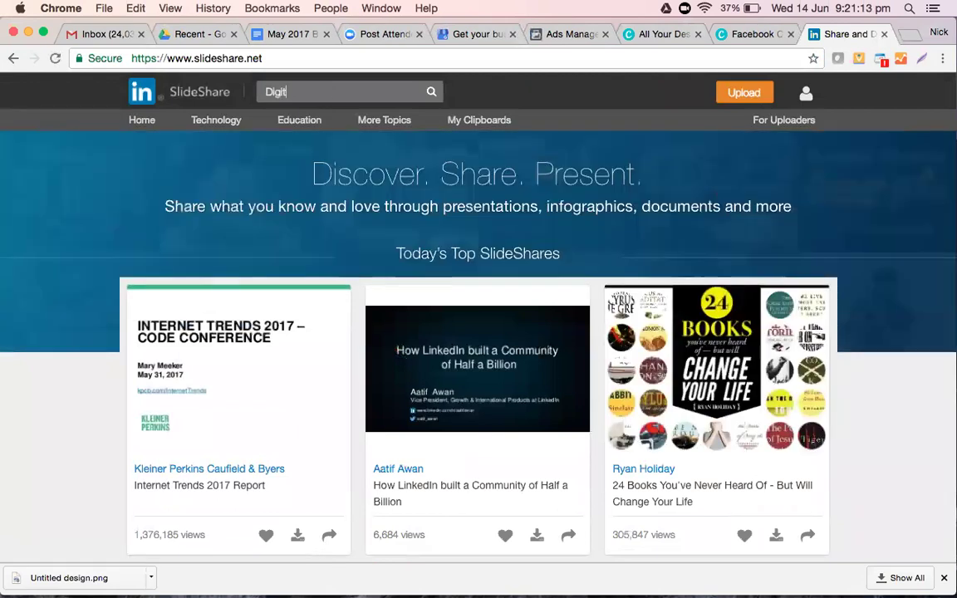
{"action": "type", "text": "al Marketing "}
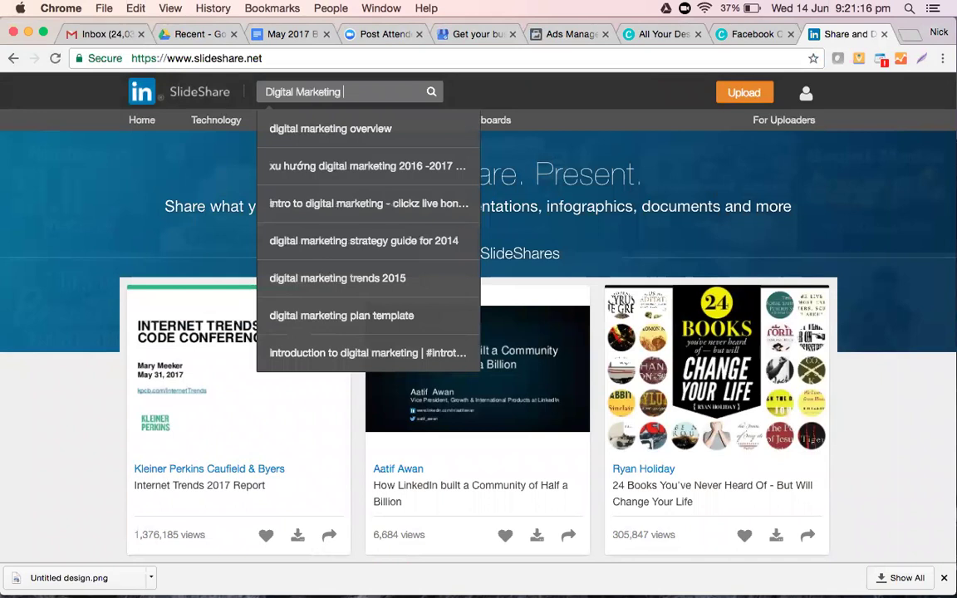
{"action": "type", "text": "Paathshs"}
{"action": "type", "text": "la"}
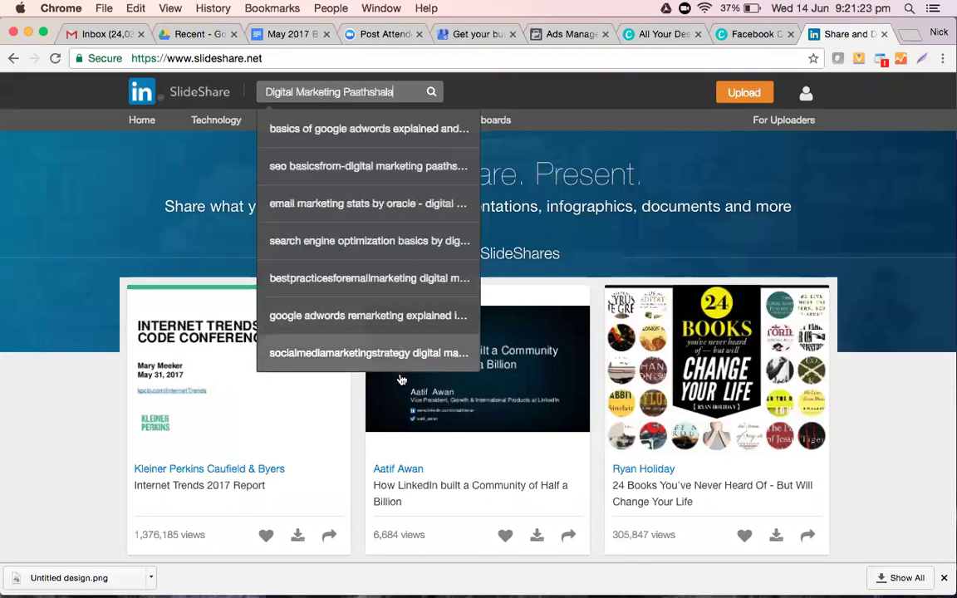
{"action": "left_click", "coordinate": [431, 92]}
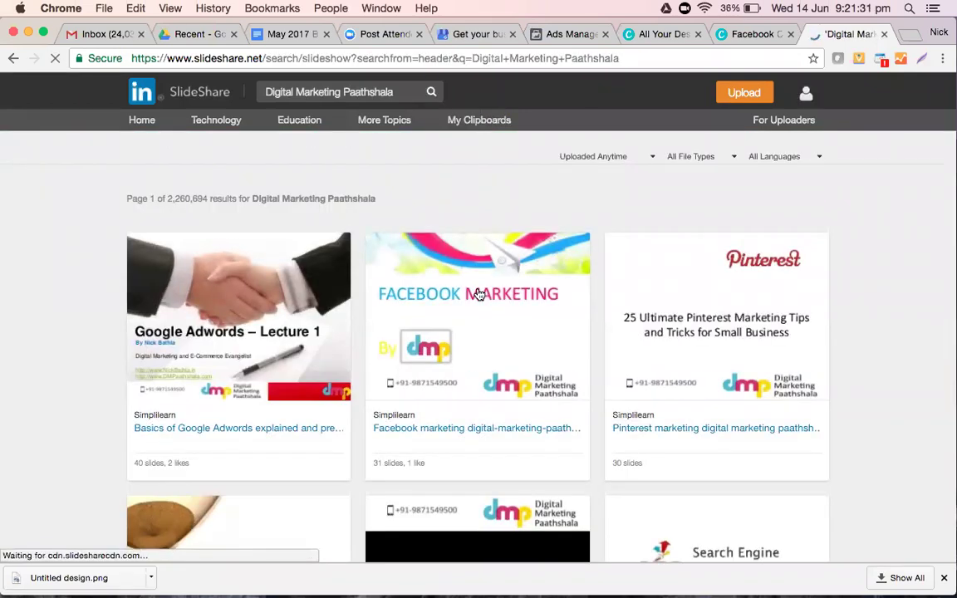
- Open the Facebook Marketing presentation by Digital Marketing Paathshala and read its second slide, on selecting a relevant cover photo
{"action": "left_click", "coordinate": [479, 294]}
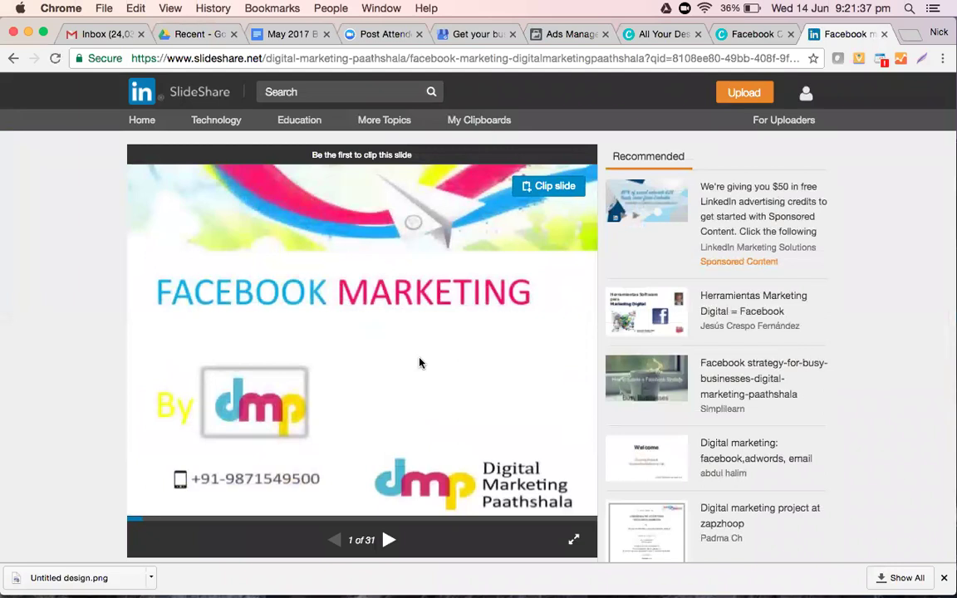
{"action": "scroll", "coordinate": [419, 364], "scroll_direction": "down", "scroll_amount": 2}
{"action": "scroll", "coordinate": [420, 363], "scroll_direction": "up", "scroll_amount": 2}
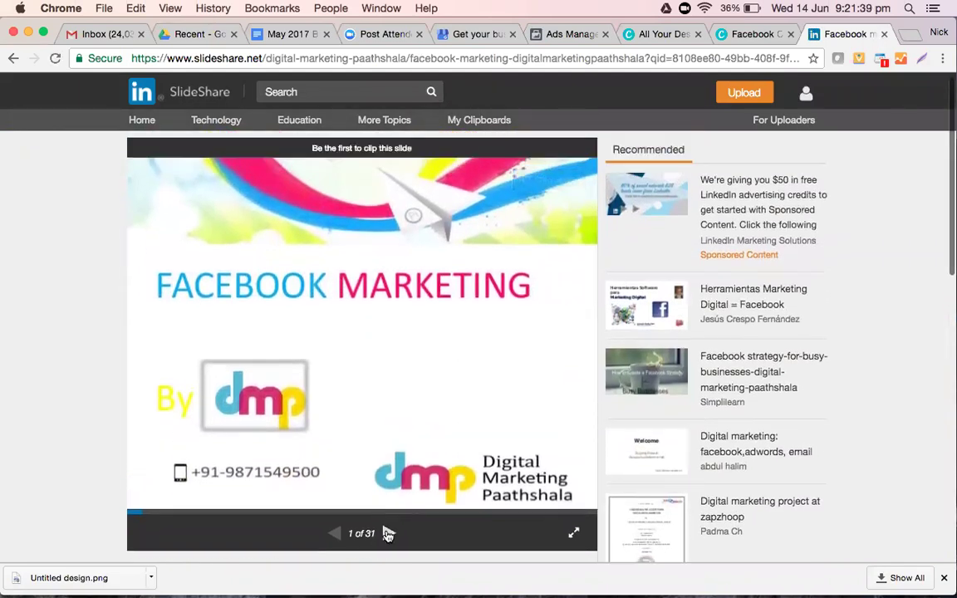
{"action": "left_click", "coordinate": [388, 534]}
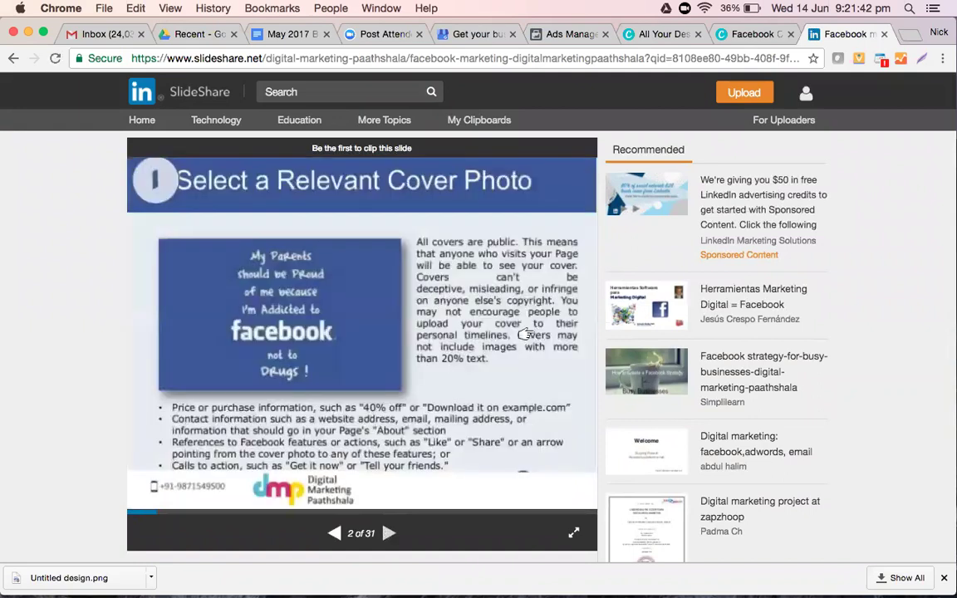
{"action": "scroll", "coordinate": [525, 334], "scroll_direction": "down", "scroll_amount": 1}
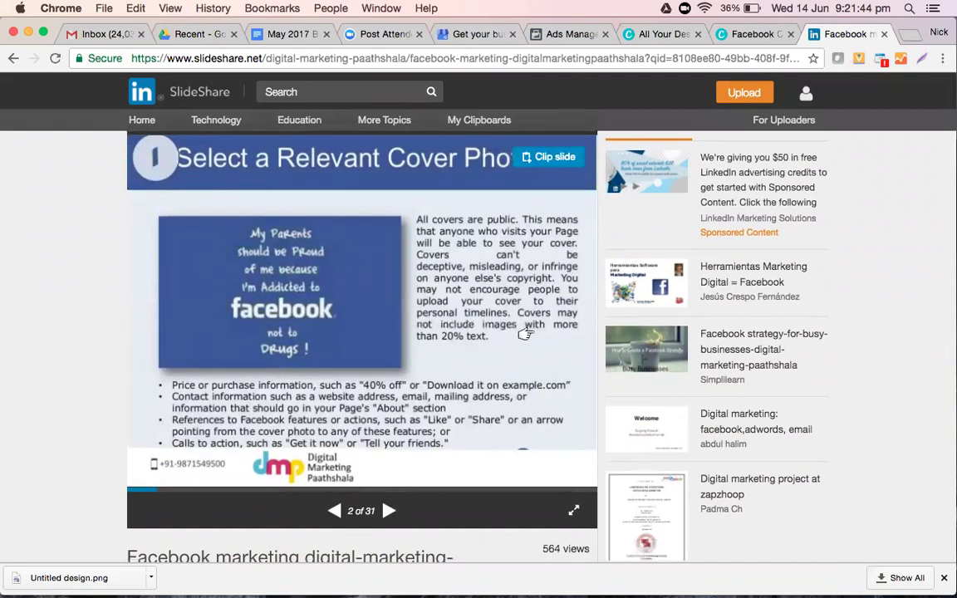
{"action": "scroll", "coordinate": [526, 334], "scroll_direction": "up", "scroll_amount": 1}
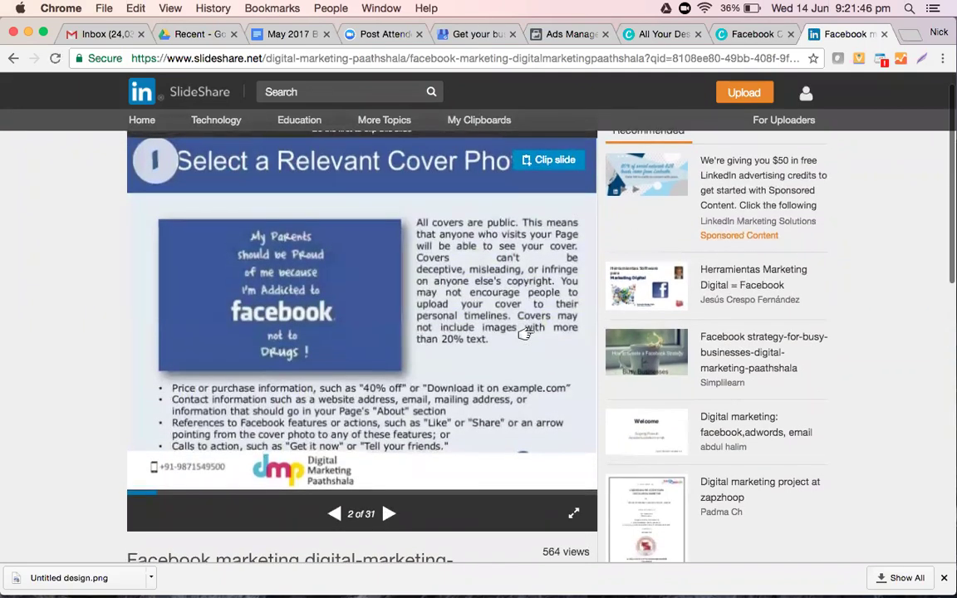
{"action": "scroll", "coordinate": [525, 334], "scroll_direction": "up", "scroll_amount": 1}
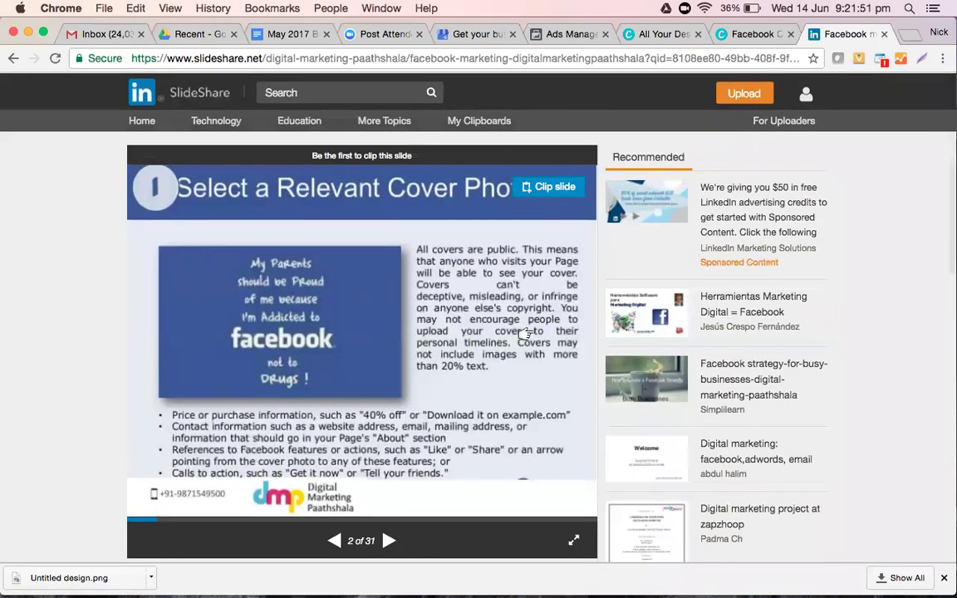
{"action": "scroll", "coordinate": [480, 310], "scroll_direction": "down", "scroll_amount": 1}
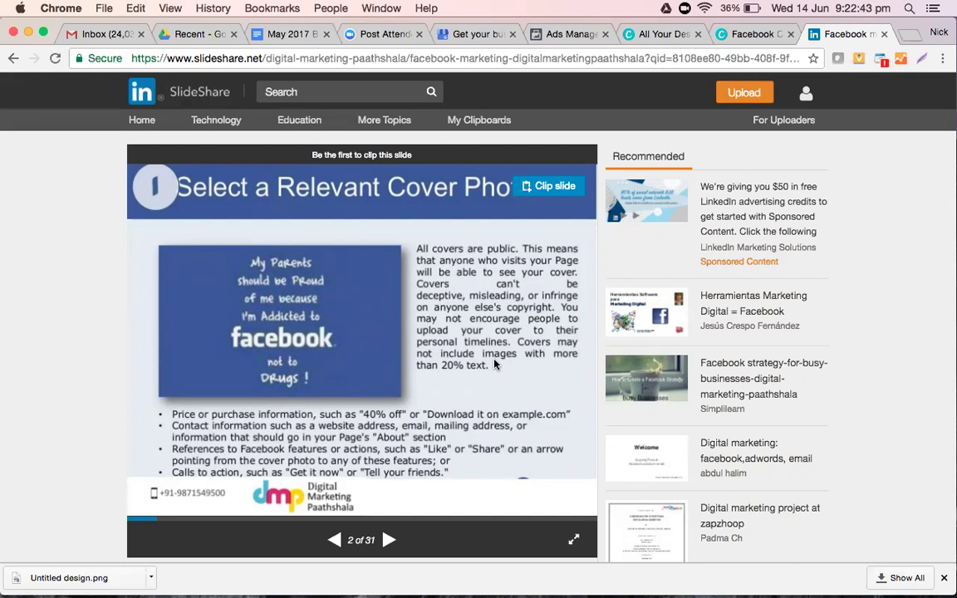
- Go through slides 3 to 6 of the presentation, reading the advice on posting consistency, timing, image sizes and short descriptions
{"action": "scroll", "coordinate": [495, 364], "scroll_direction": "down", "scroll_amount": 2}
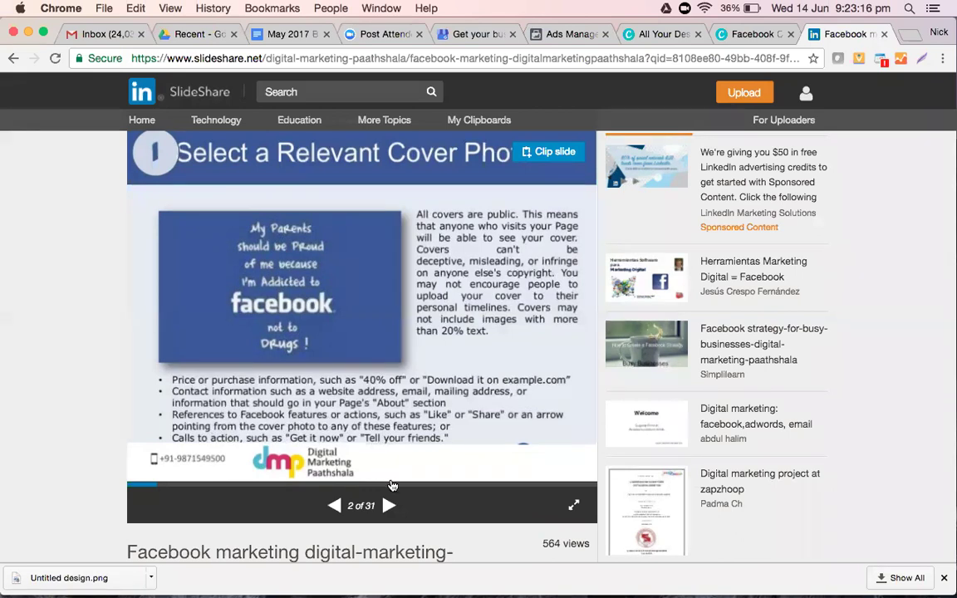
{"action": "scroll", "coordinate": [391, 485], "scroll_direction": "down", "scroll_amount": 1}
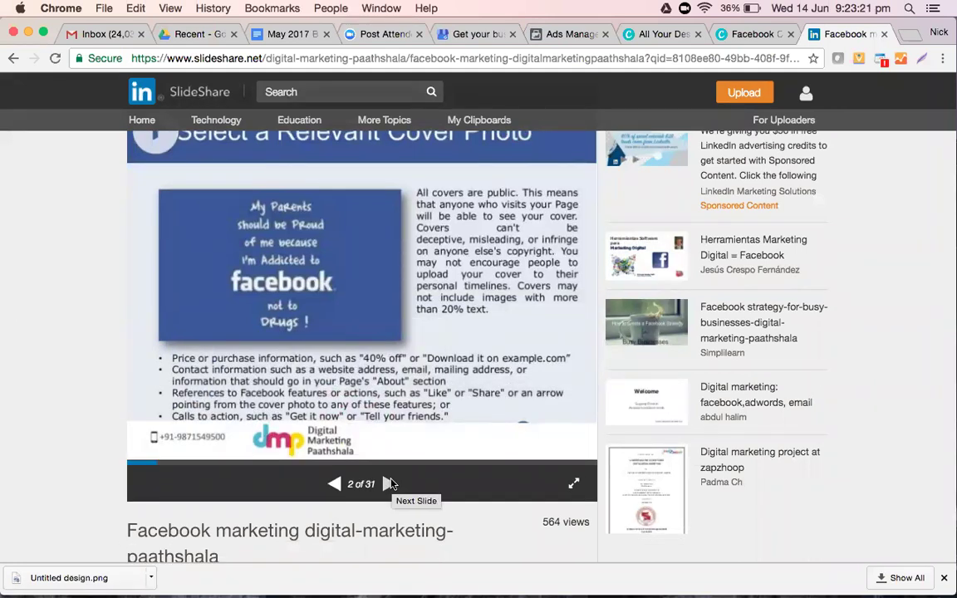
{"action": "scroll", "coordinate": [389, 473], "scroll_direction": "down", "scroll_amount": 5}
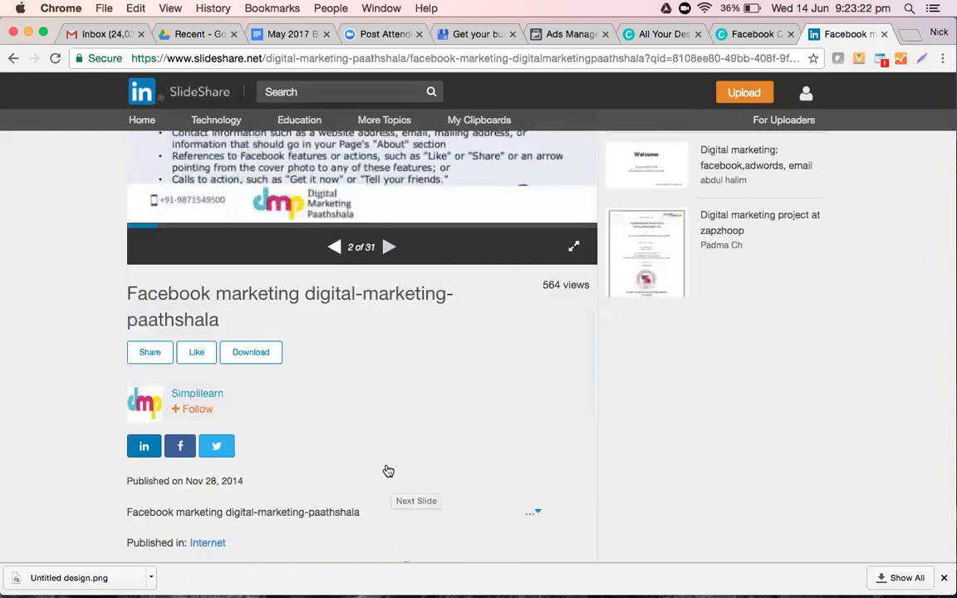
{"action": "scroll", "coordinate": [396, 416], "scroll_direction": "up", "scroll_amount": 5}
{"action": "left_click", "coordinate": [436, 204]}
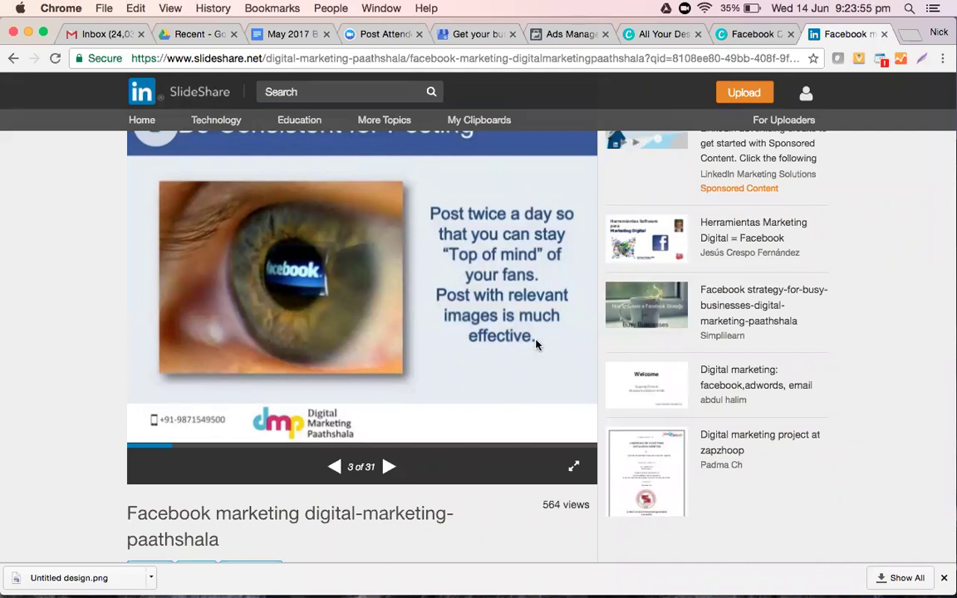
{"action": "left_click", "coordinate": [389, 468]}
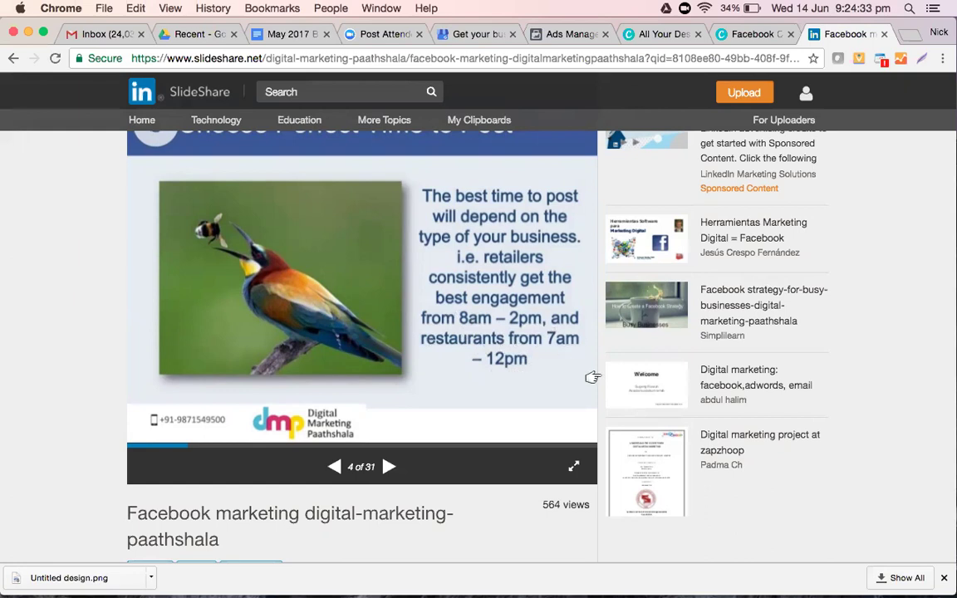
{"action": "left_click", "coordinate": [390, 470]}
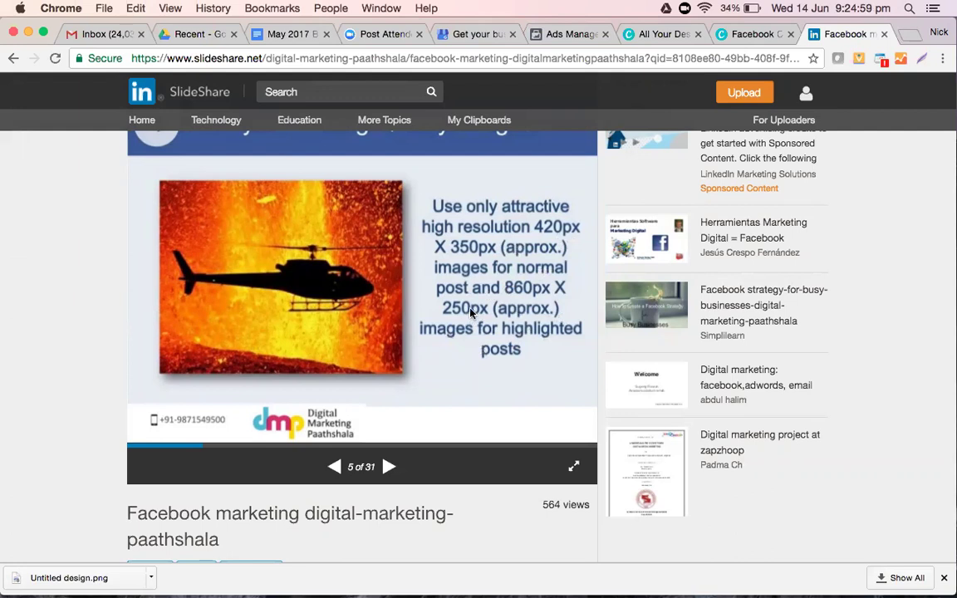
{"action": "left_click", "coordinate": [389, 468]}
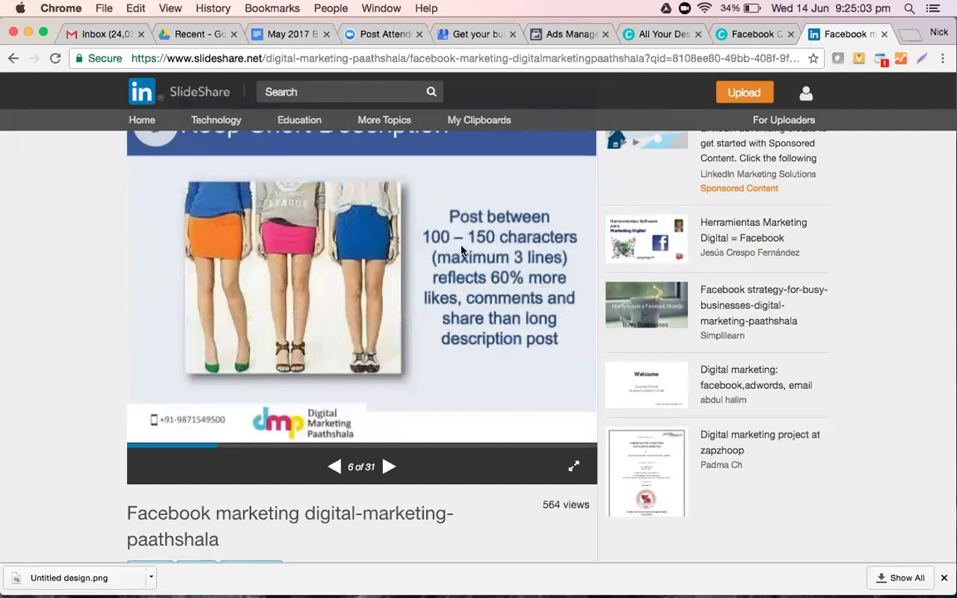